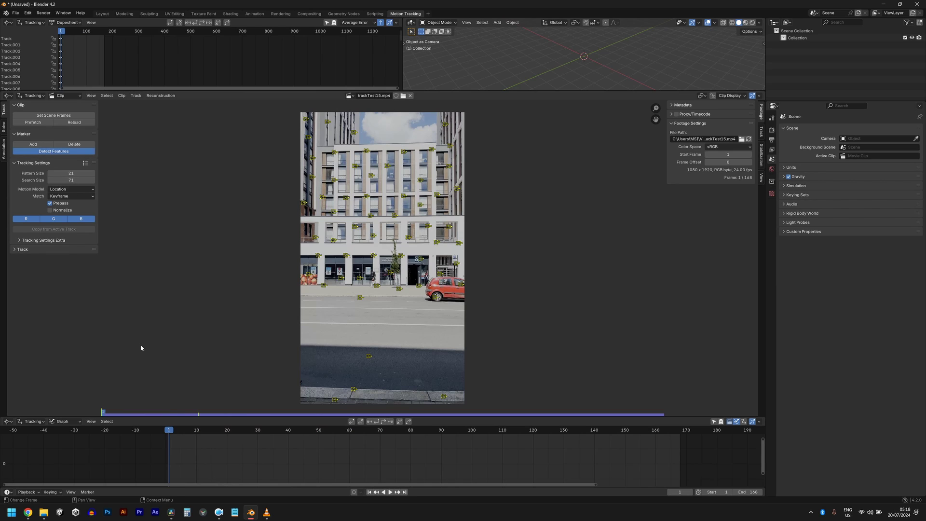
Lower the Detect Features threshold so more features are found
click(109, 411)
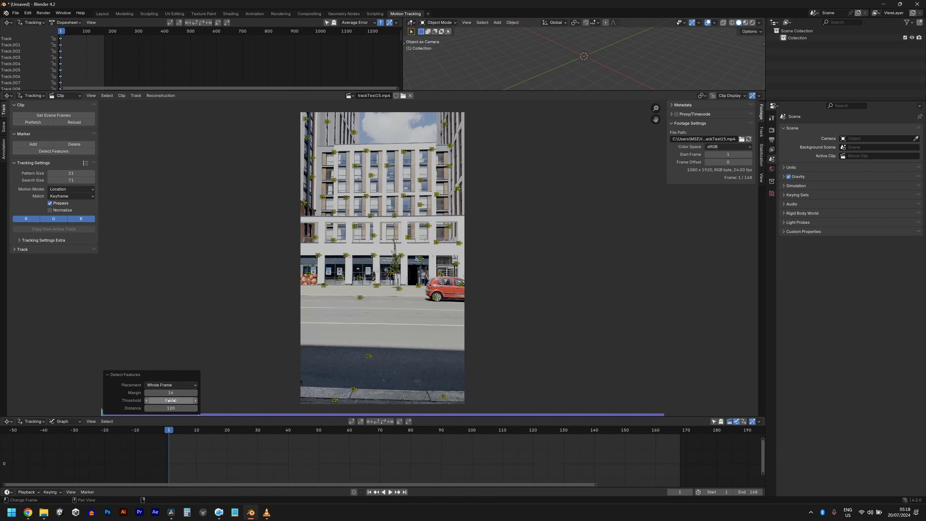
mouse_move(173, 402)
mouse_down()
mouse_move(147, 401)
mouse_move(160, 400)
mouse_up()
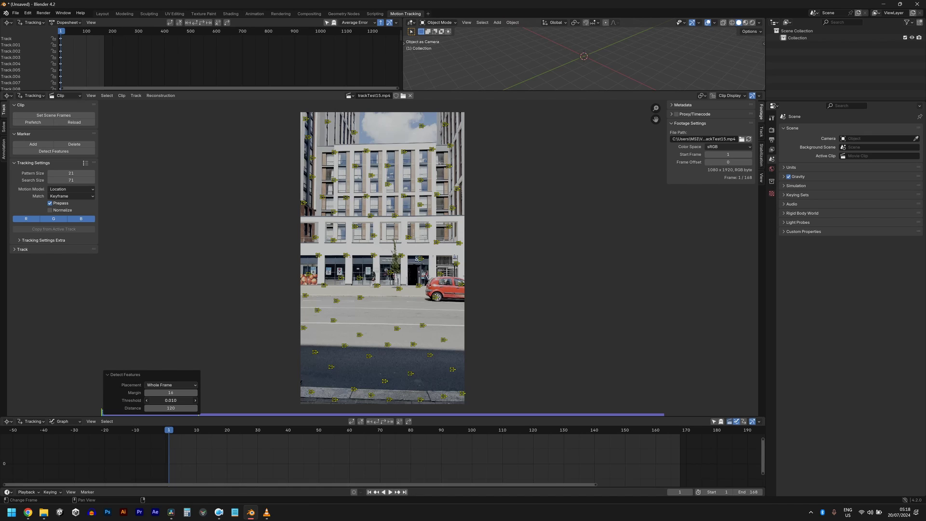
drag(154, 400, 147, 401)
Track the markers forward, detect features on the last frame, then track them backward
click(384, 423)
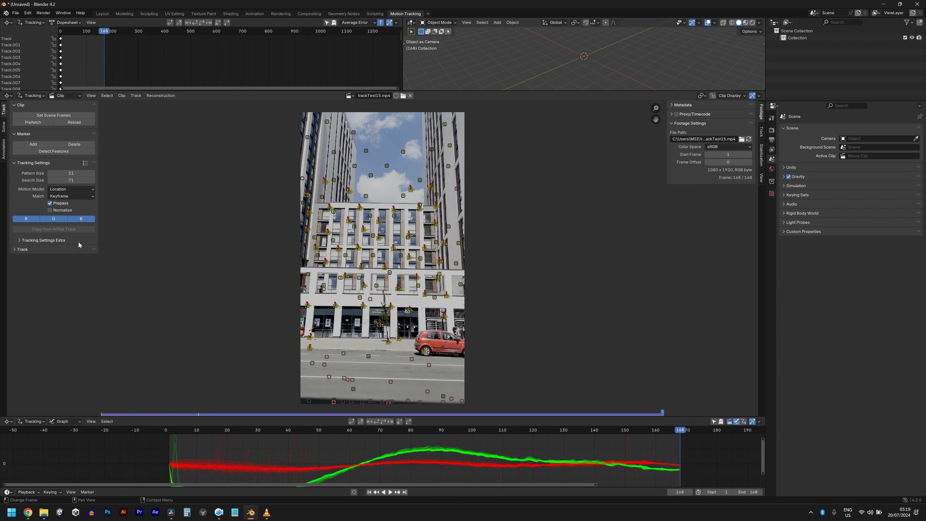
click(51, 151)
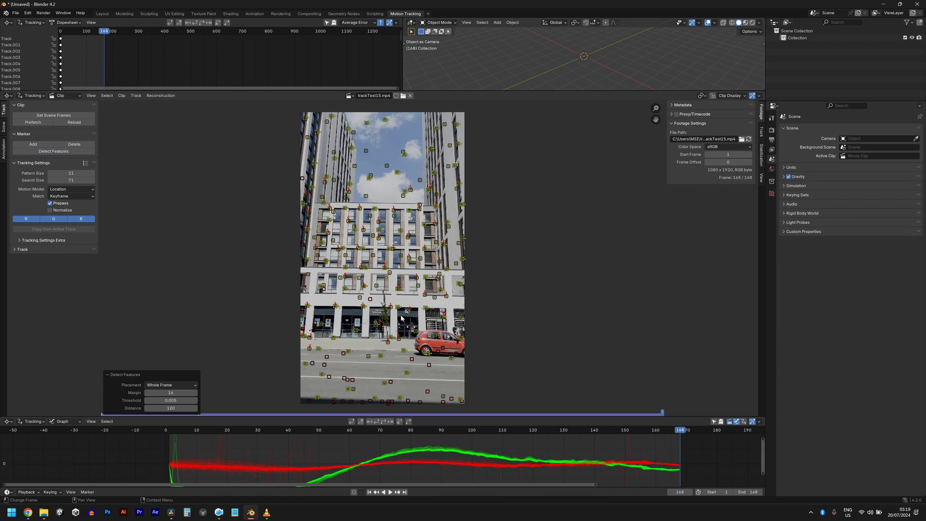
click(376, 422)
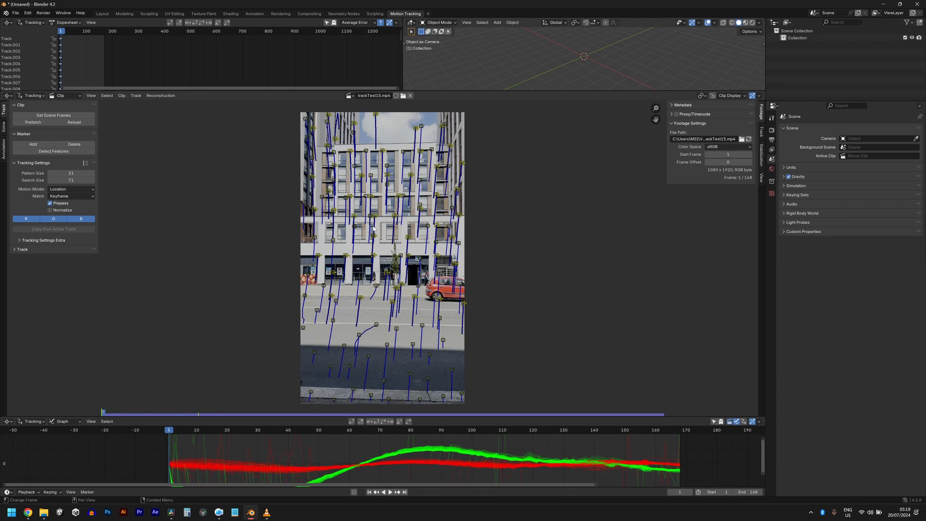
Make the Graph editor's motion-curve view much taller
scroll(380, 323, up, 4)
scroll(366, 347, down, 1)
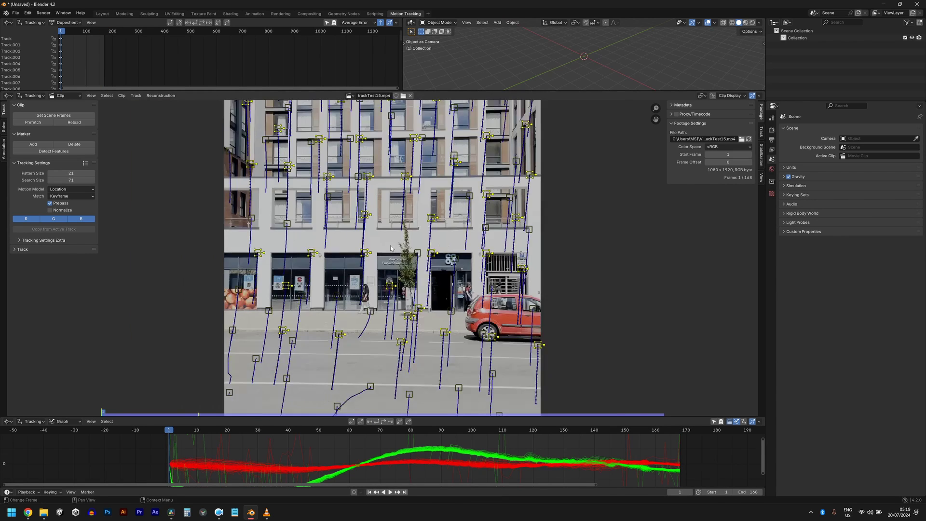
scroll(347, 381, up, 1)
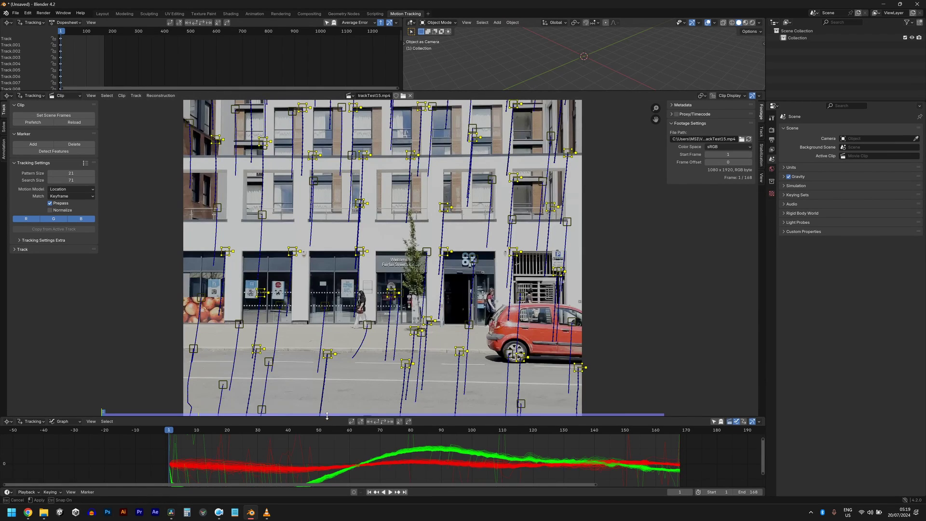
drag(327, 416, 326, 287)
Delete the tracks of the first several spiky outlier curves
key(x)
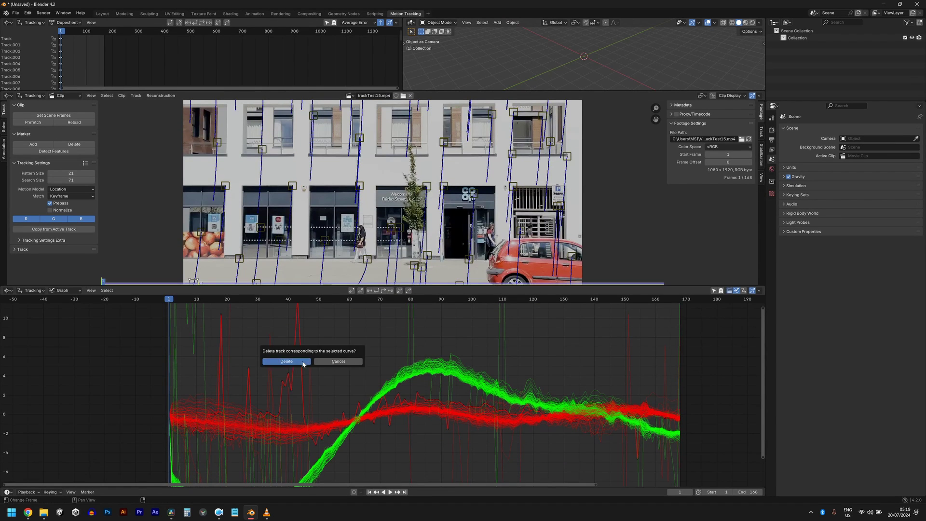
click(303, 362)
click(279, 378)
key(x)
click(277, 379)
click(233, 374)
key(x)
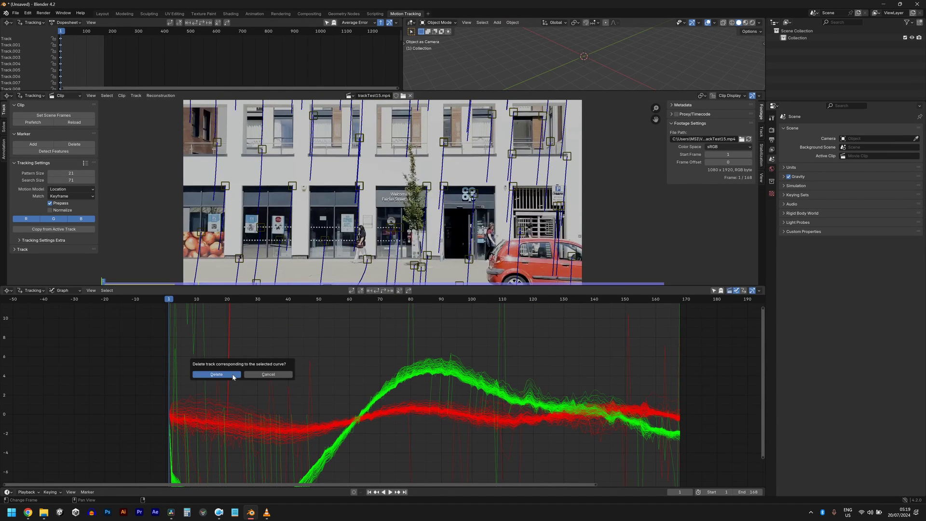
click(233, 374)
click(218, 375)
key(x)
click(218, 375)
Delete the spiky track curves near frame 3
click(197, 369)
key(x)
click(198, 370)
click(179, 373)
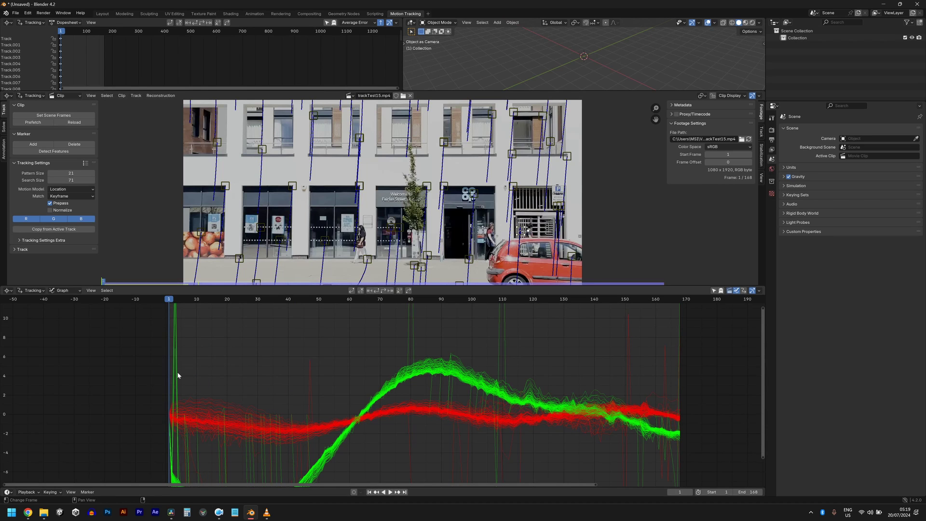
key(x)
click(178, 372)
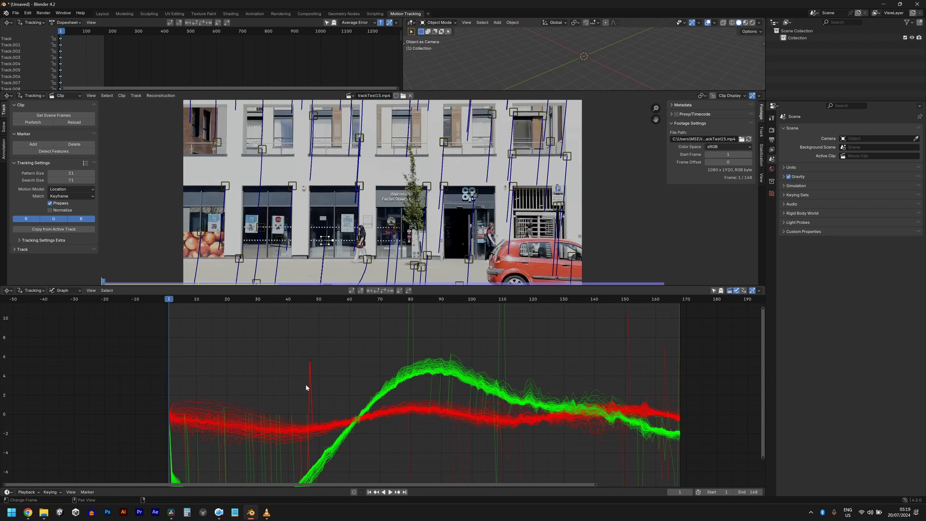
Delete the red spike track near frame 43 and the green spike track at clip end
click(305, 384)
key(Home)
key(x)
click(523, 410)
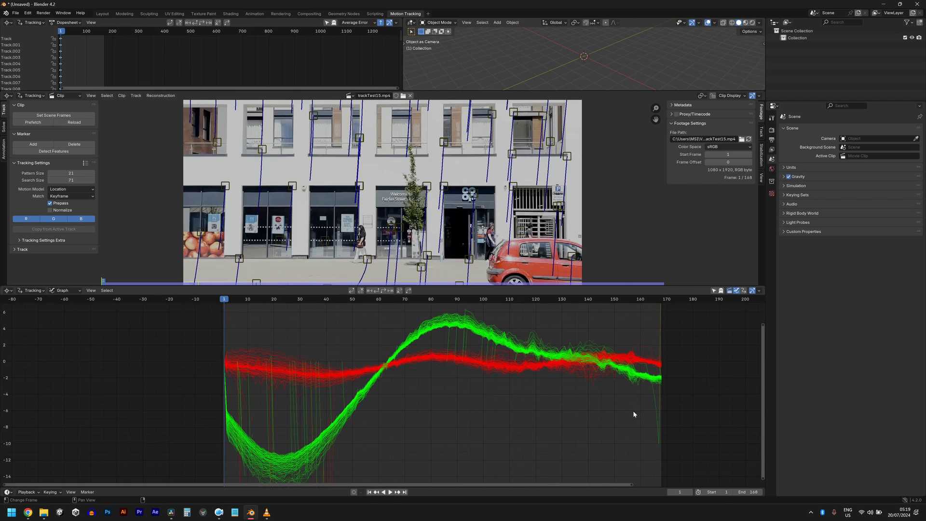
click(658, 405)
key(x)
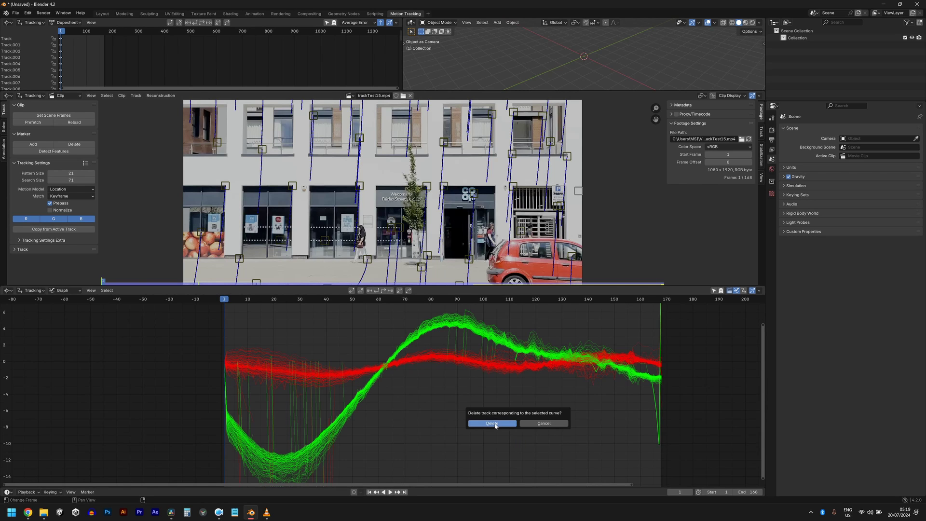
click(492, 423)
key(Home)
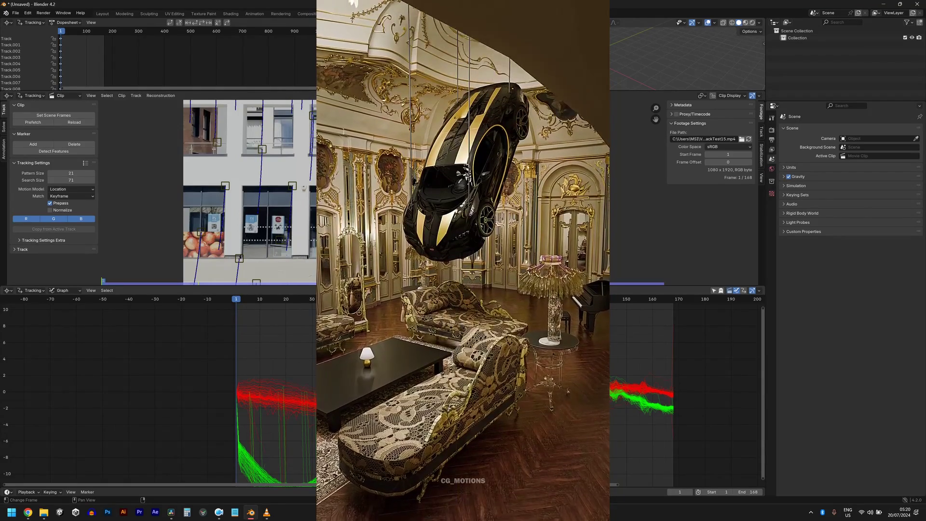
Delete two more spiking track curves near the end of the clip
click(657, 375)
key(x)
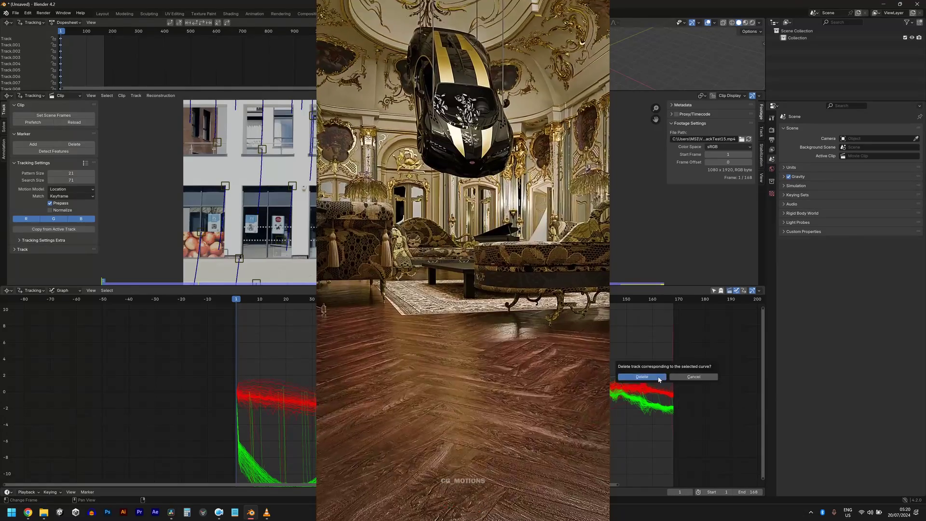
click(658, 376)
click(671, 359)
key(x)
click(669, 363)
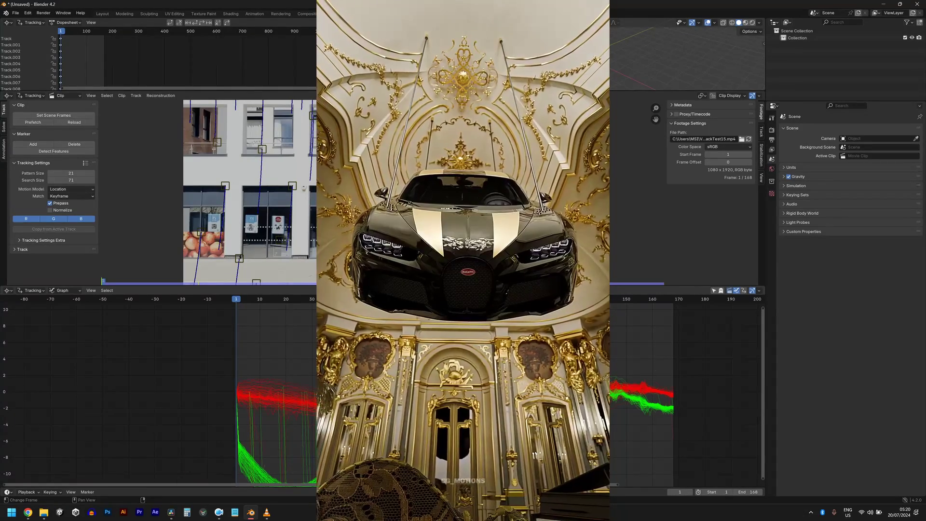
Bring later frames into view and delete another outlier curve's track
middle_drag(520, 410, 598, 330)
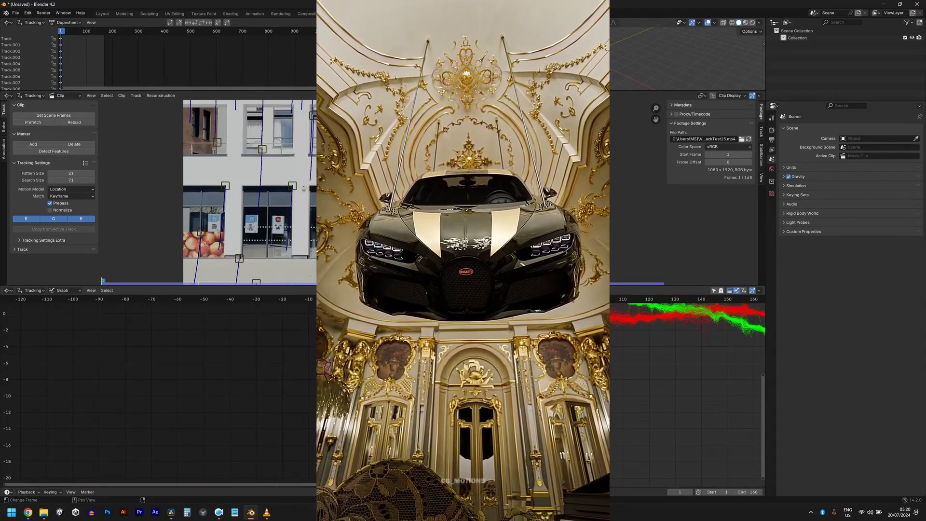
click(362, 381)
key(x)
click(362, 382)
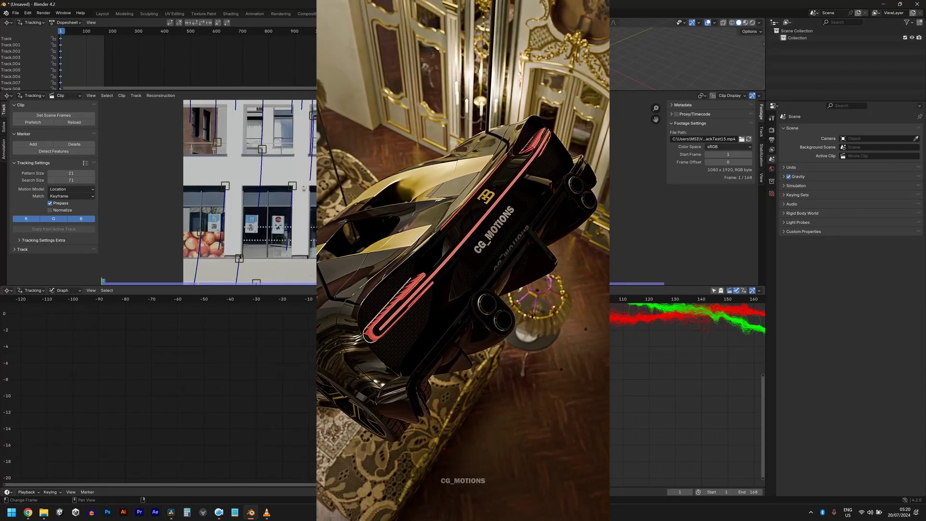
click(383, 368)
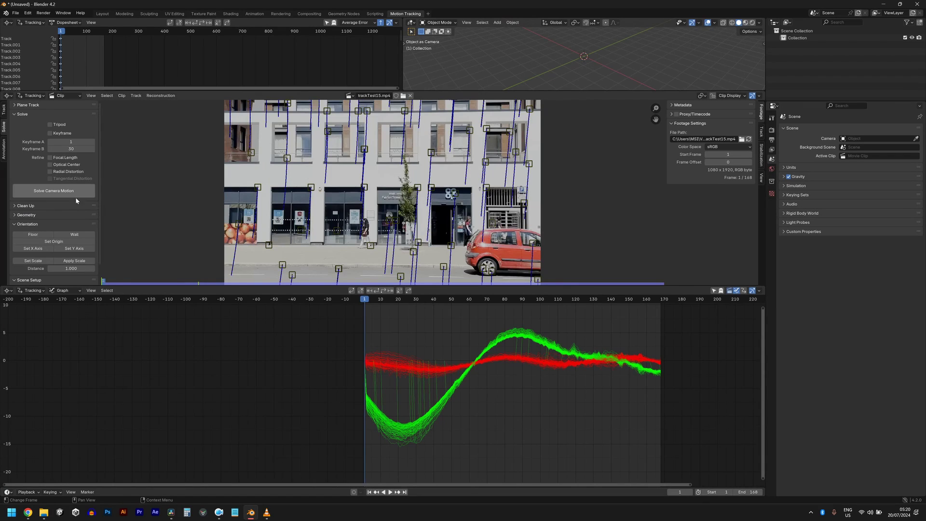
Solve the camera motion to a 1.28 px error and scrub to inspect the tracks
click(53, 191)
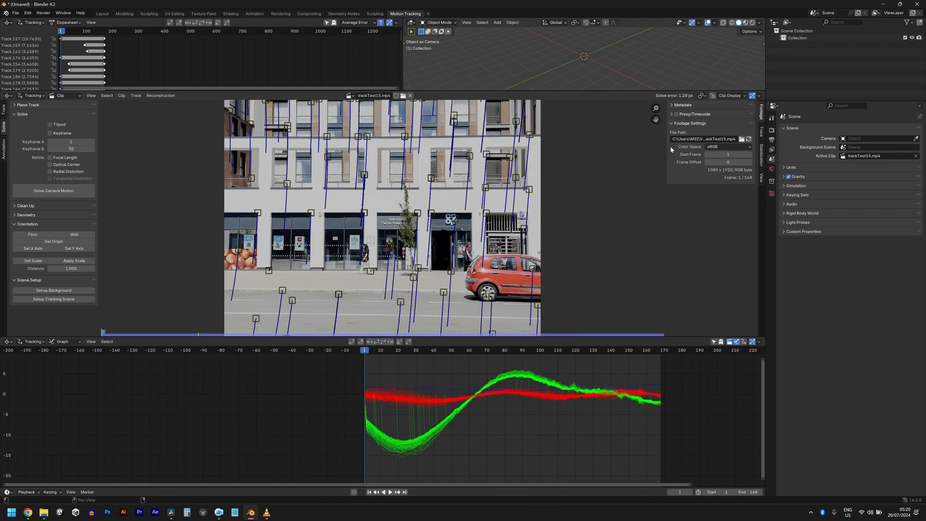
scroll(489, 248, down, 4)
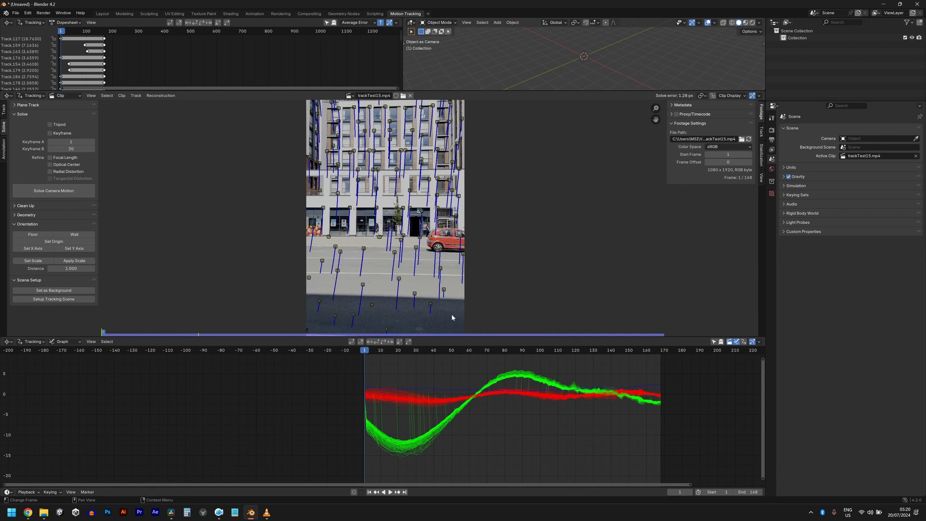
drag(361, 345, 442, 382)
scroll(445, 244, up, 2)
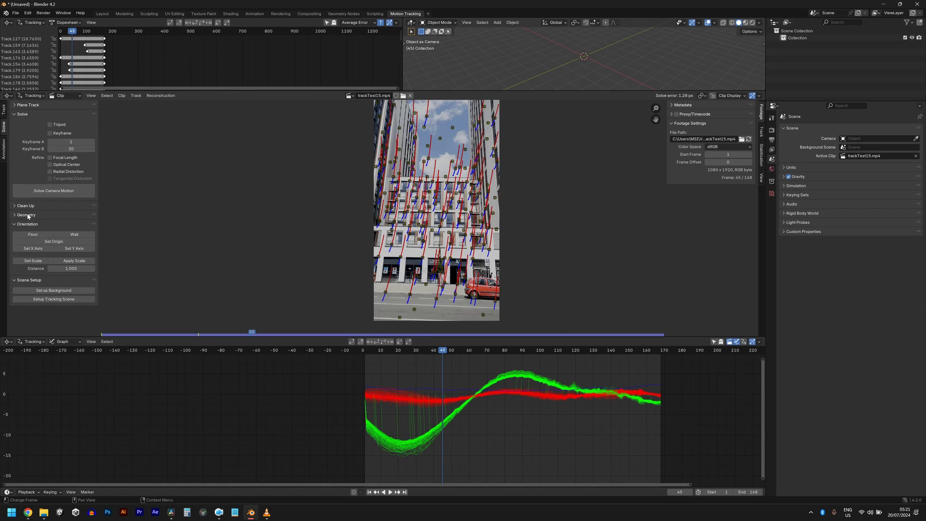
Clean Tracks at a reprojection error of about 2.09 and delete the selected high-error tracks
click(27, 206)
click(53, 241)
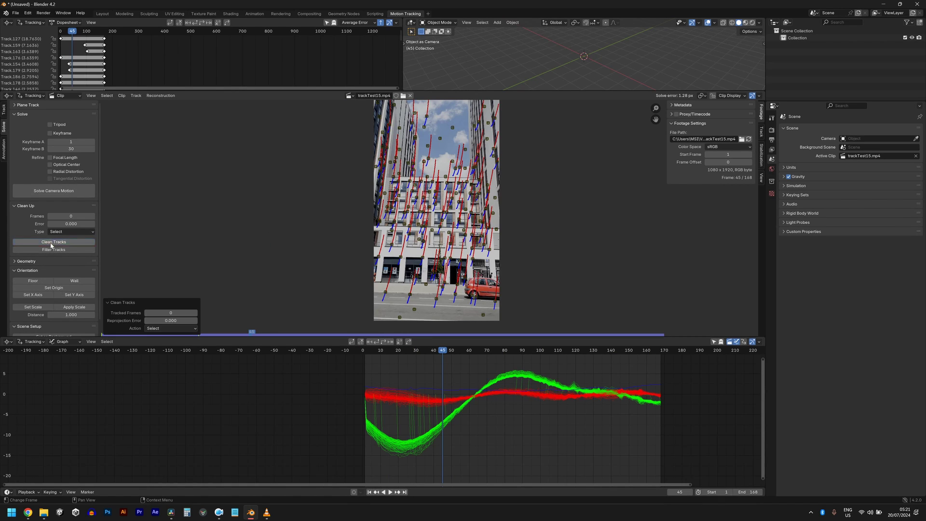
drag(169, 321, 220, 320)
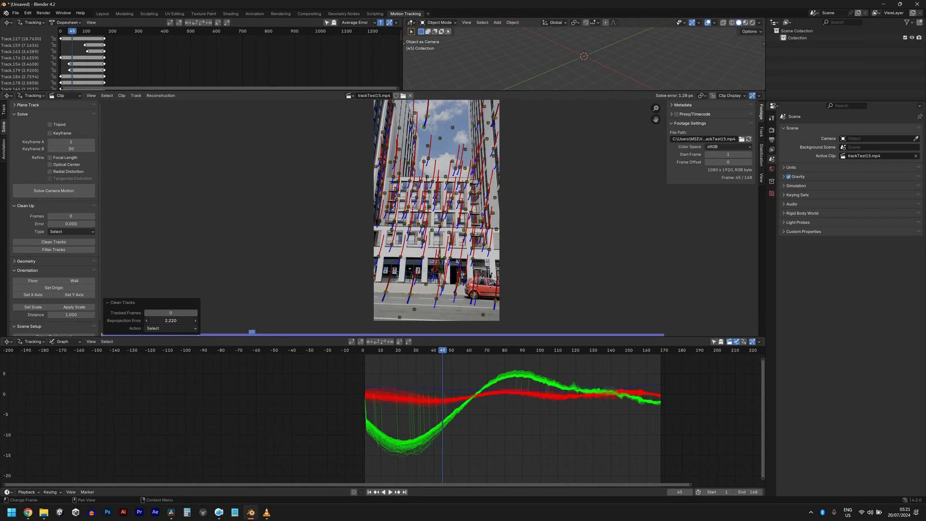
drag(170, 320, 164, 321)
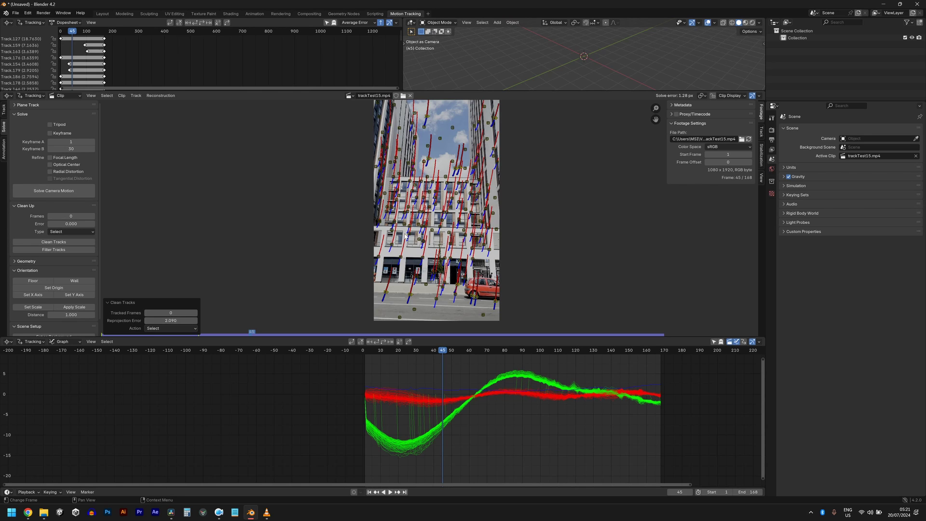
key(x)
click(451, 203)
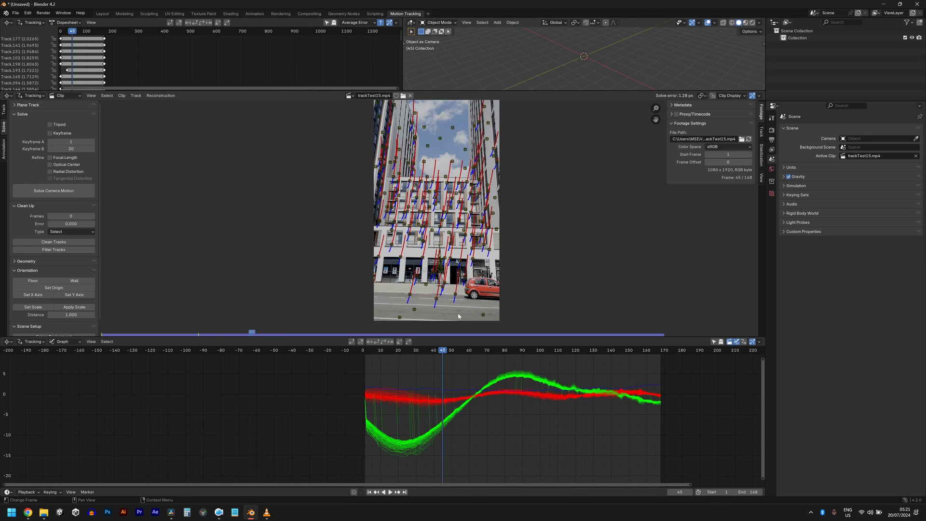
drag(448, 352, 397, 366)
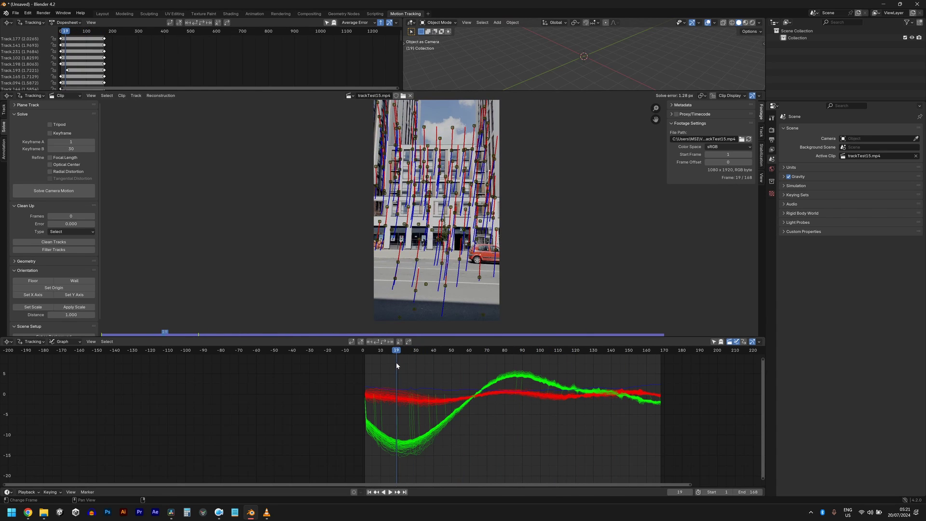
Re-solve the camera and delete a stray track curve from the graph
click(62, 192)
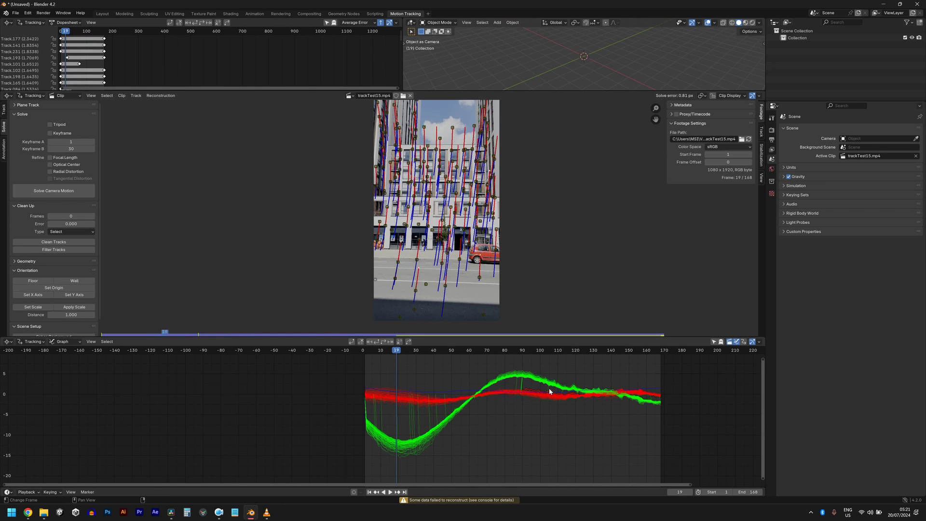
click(515, 384)
key(x)
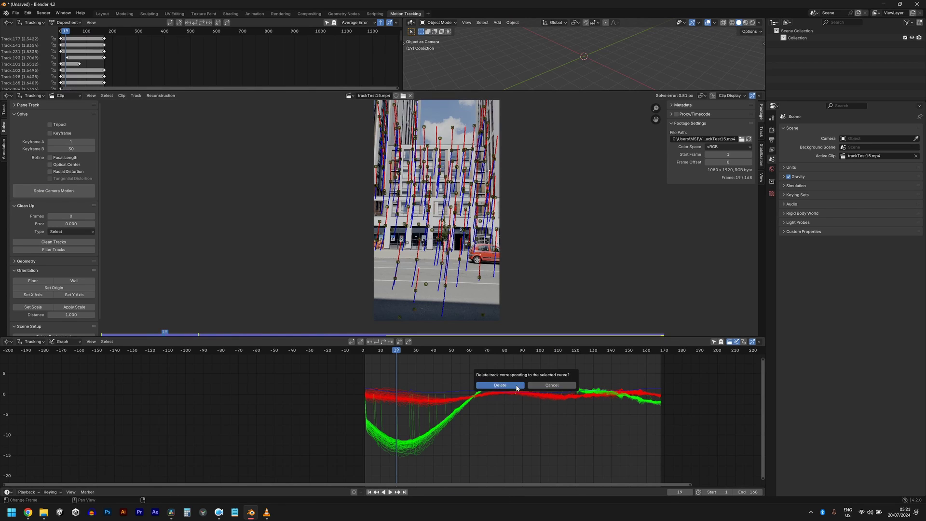
key(x)
click(532, 390)
click(400, 399)
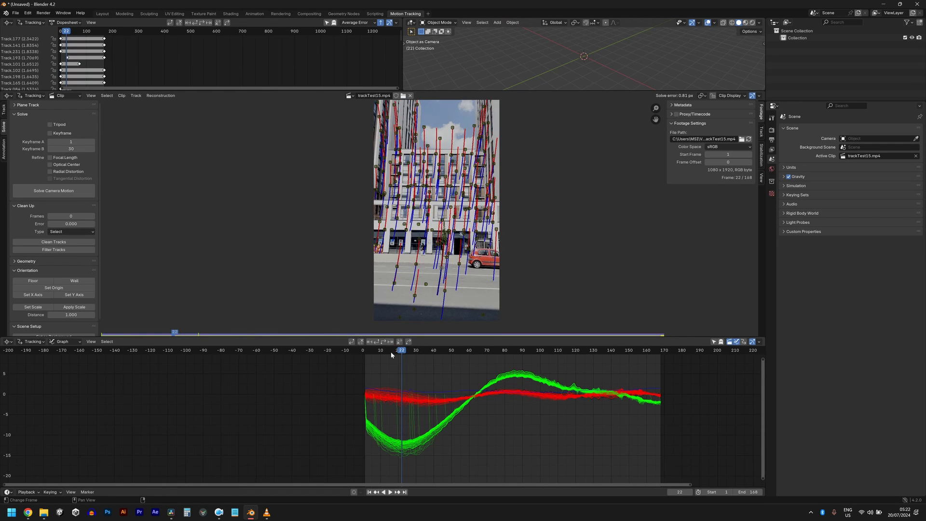
drag(390, 355, 383, 354)
Delete tracks above 0.960 reprojection error and re-solve with focal length and optical centre refined (0.49 px)
click(76, 243)
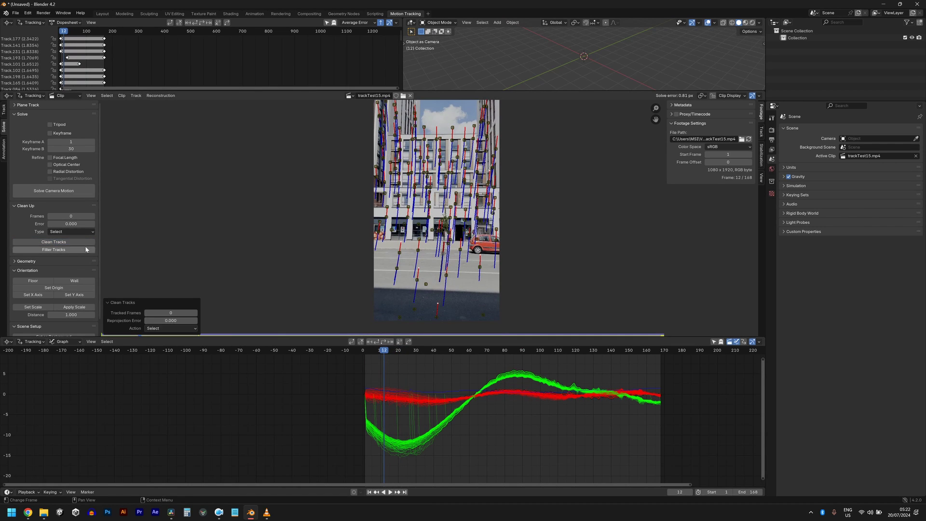
drag(170, 320, 207, 321)
key(x)
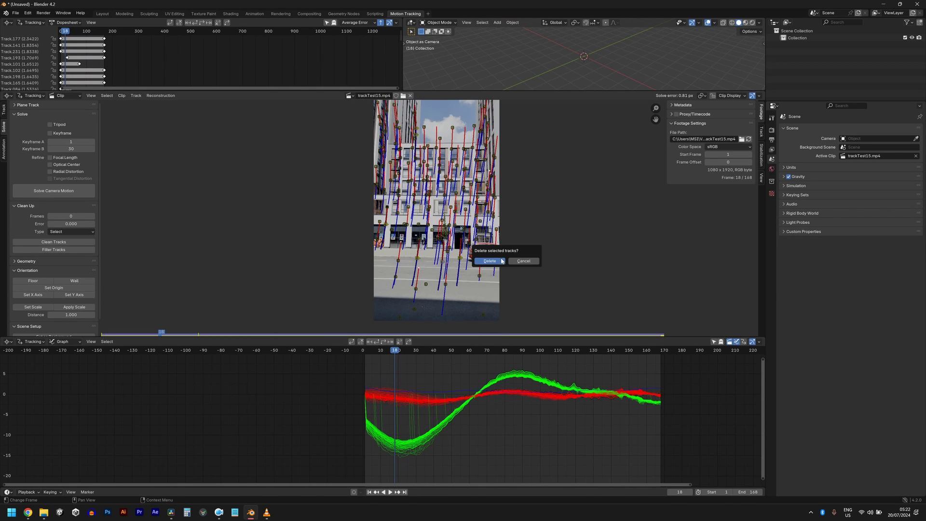
click(494, 261)
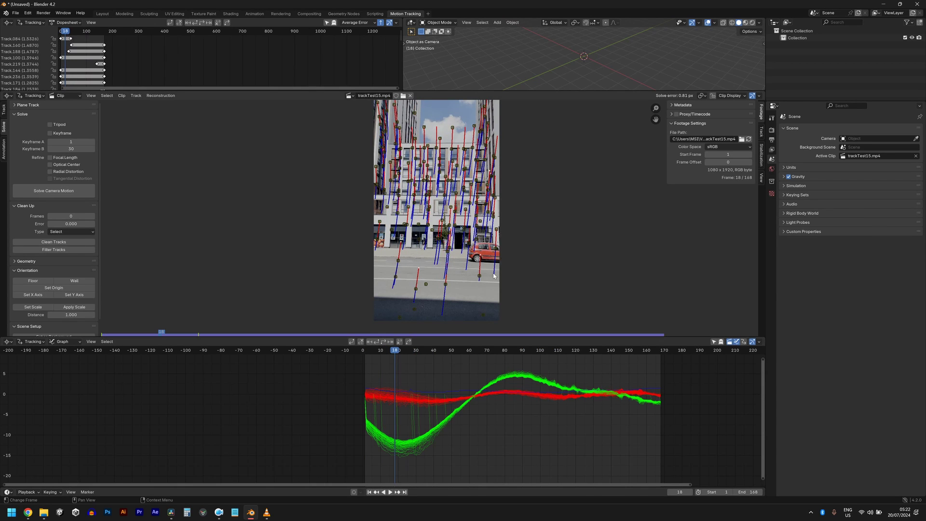
click(69, 197)
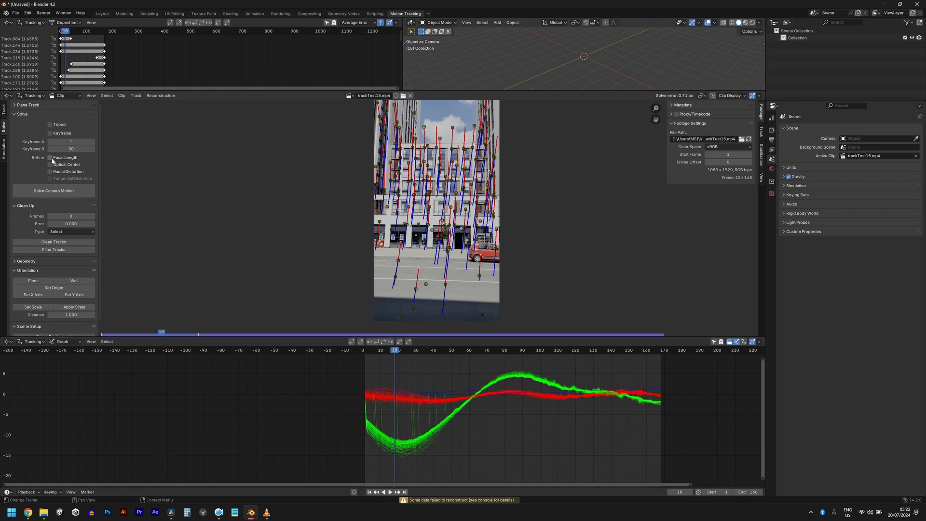
click(63, 191)
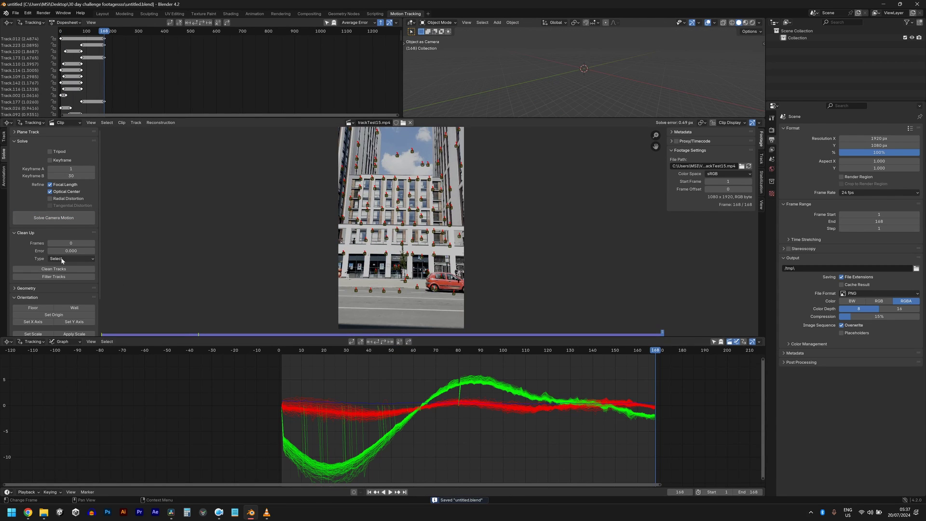
Set up the tracking scene with a 1080 × 1920 render resolution
scroll(62, 261, down, 3)
click(41, 330)
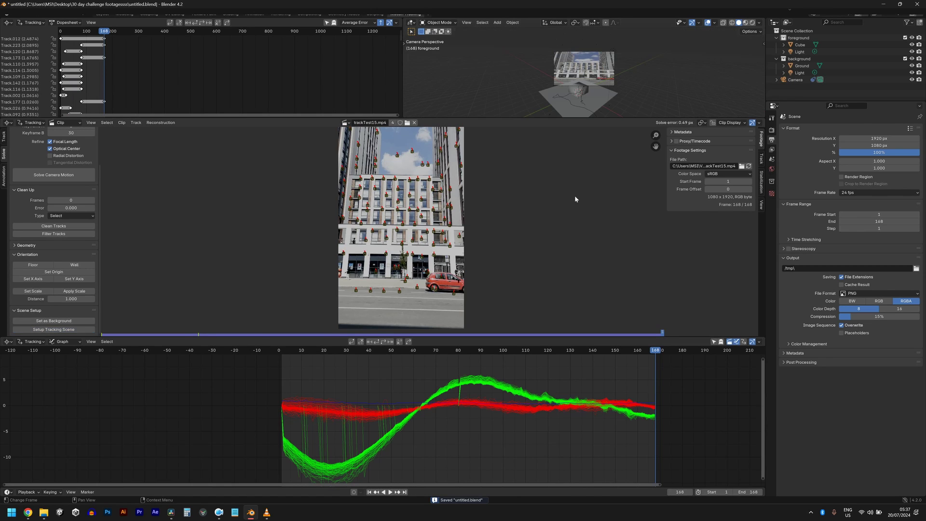
click(887, 139)
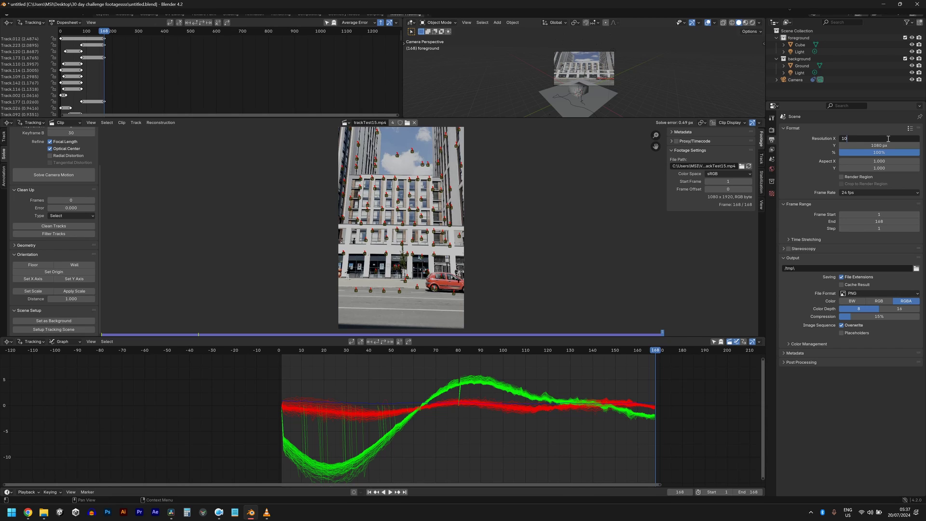
text(1080)
key(Return)
click(895, 145)
text(1920)
key(Return)
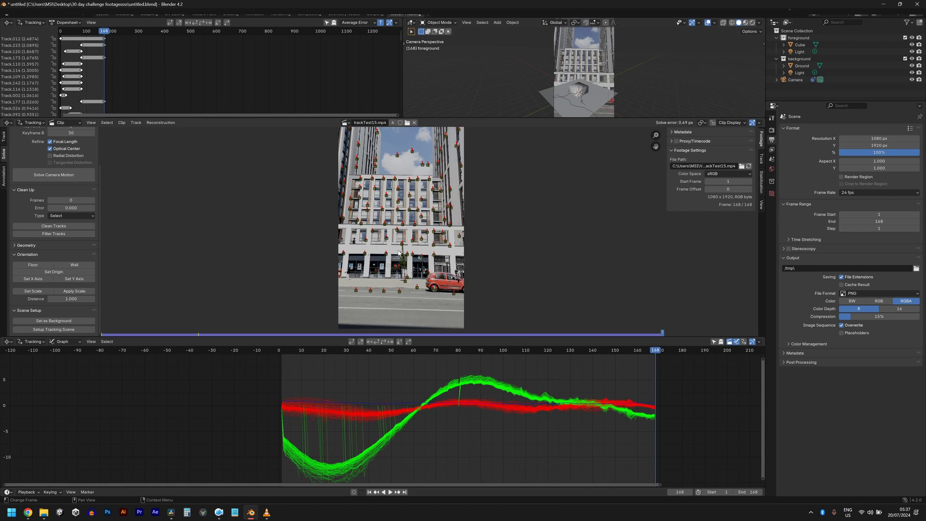
Set the floor from two road-surface markers at frame 59
scroll(399, 252, up, 5)
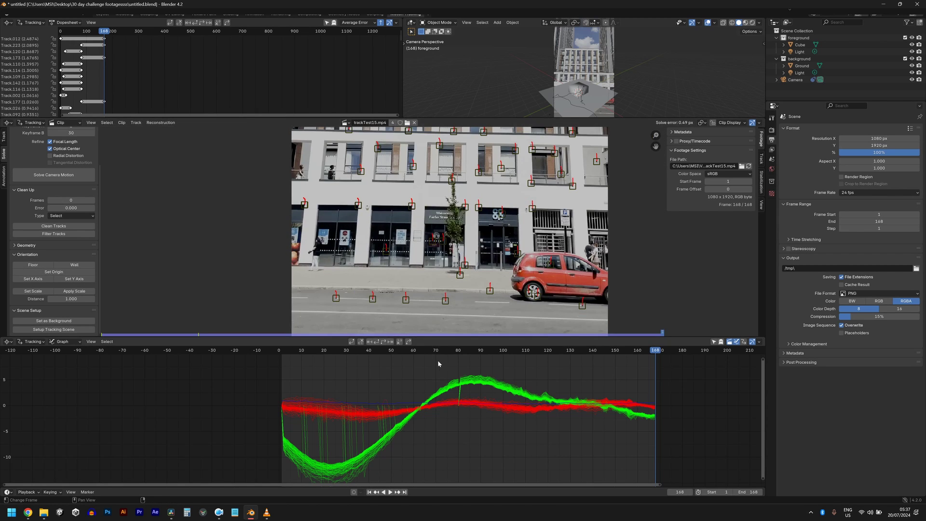
drag(438, 364, 456, 352)
scroll(449, 238, up, 2)
scroll(449, 237, down, 5)
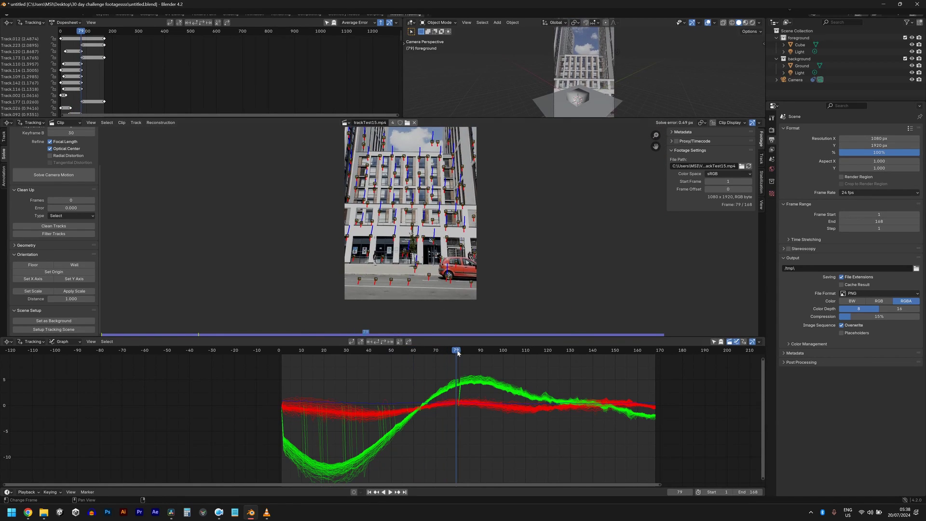
scroll(427, 314, up, 2)
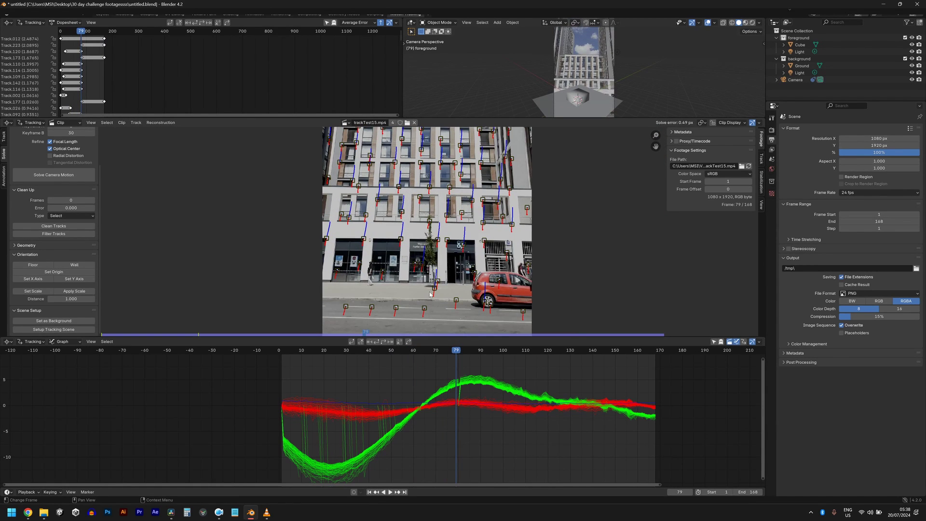
click(397, 309)
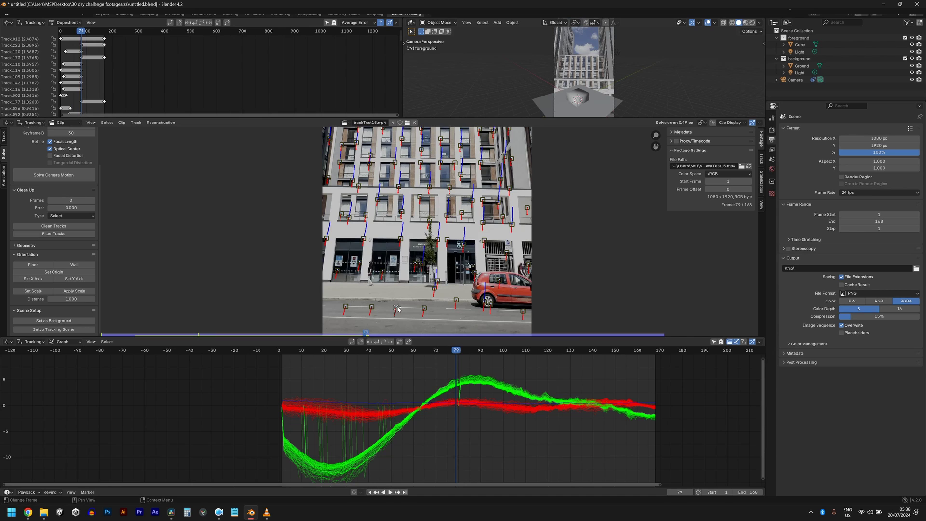
click(455, 301)
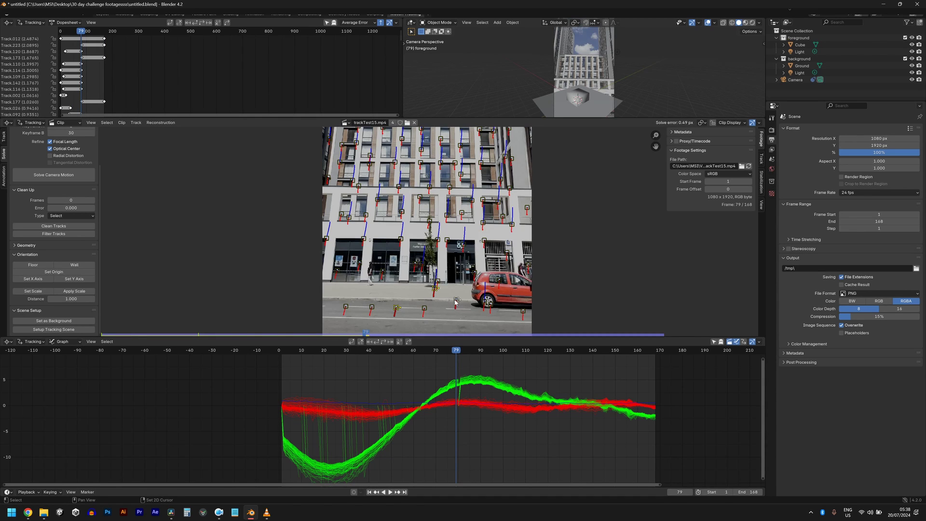
click(35, 266)
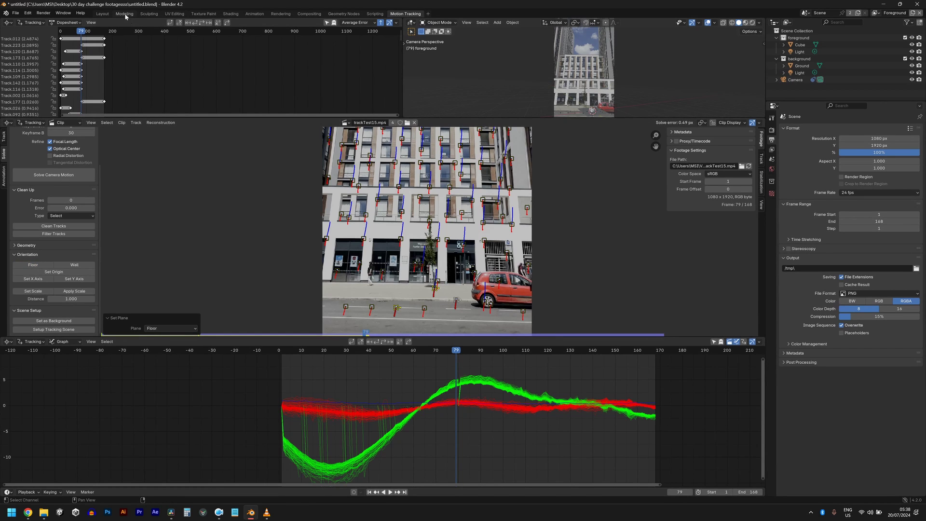
click(106, 14)
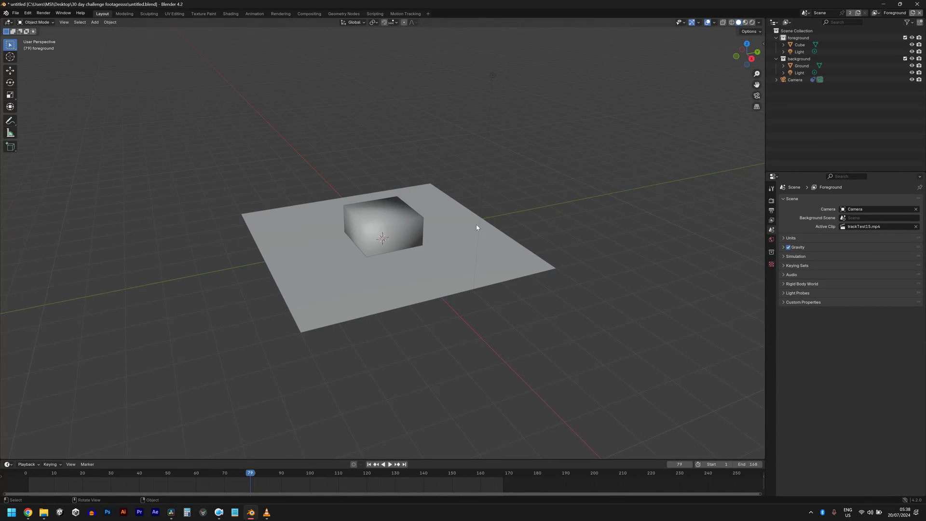
Look through the solved camera and scrub the clip to preview the cube on the street
key(KP_0)
scroll(445, 360, down, 6)
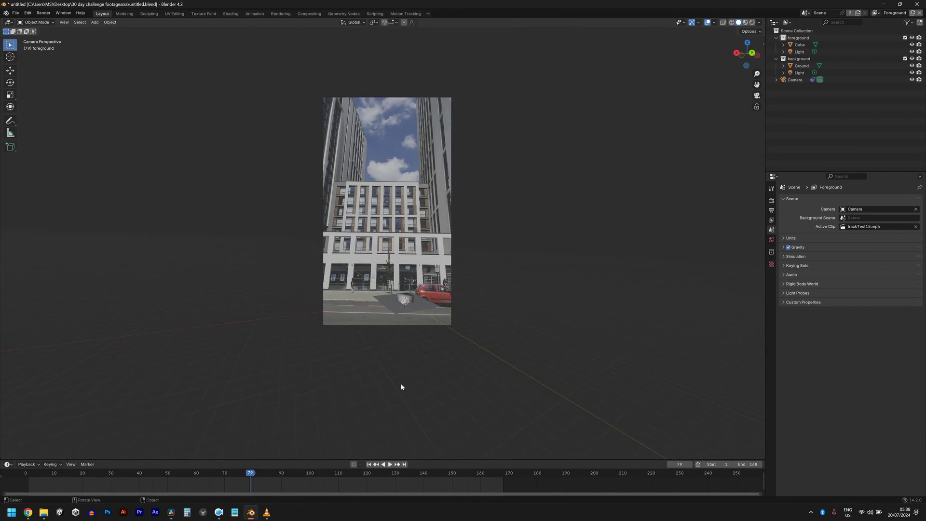
drag(249, 479, 229, 473)
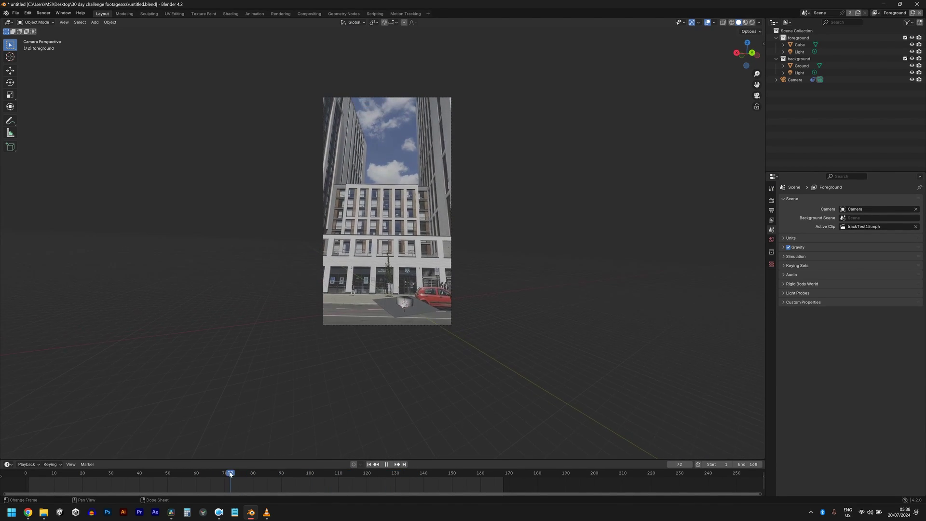
scroll(435, 303, down, 4)
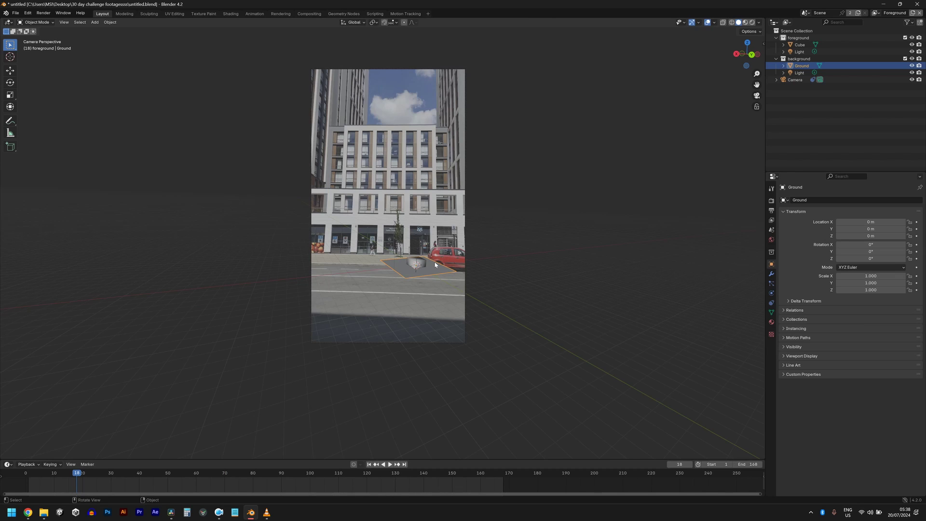
Rotate the ground plane about Z (~-19.75°), move it along Y, and stretch it to -3.859 along X
scroll(412, 257, up, 3)
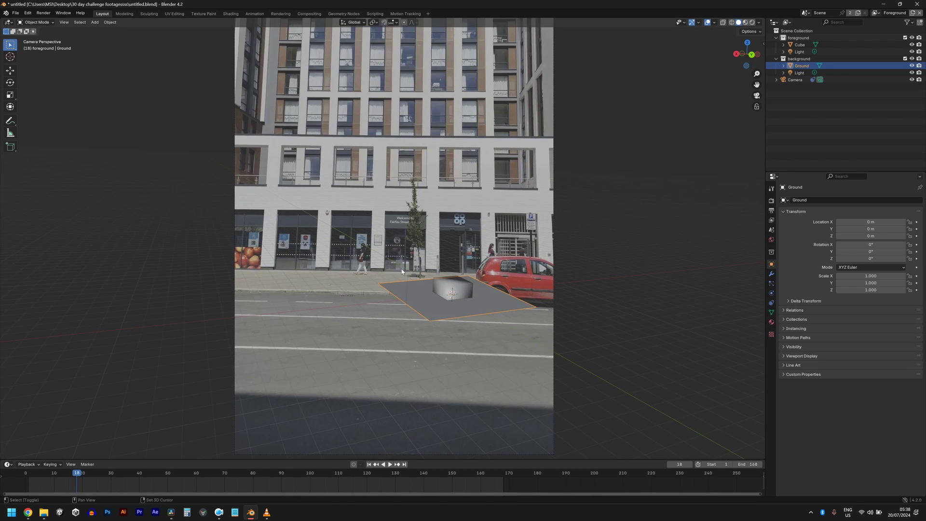
shift+middle_drag(404, 272, 427, 299)
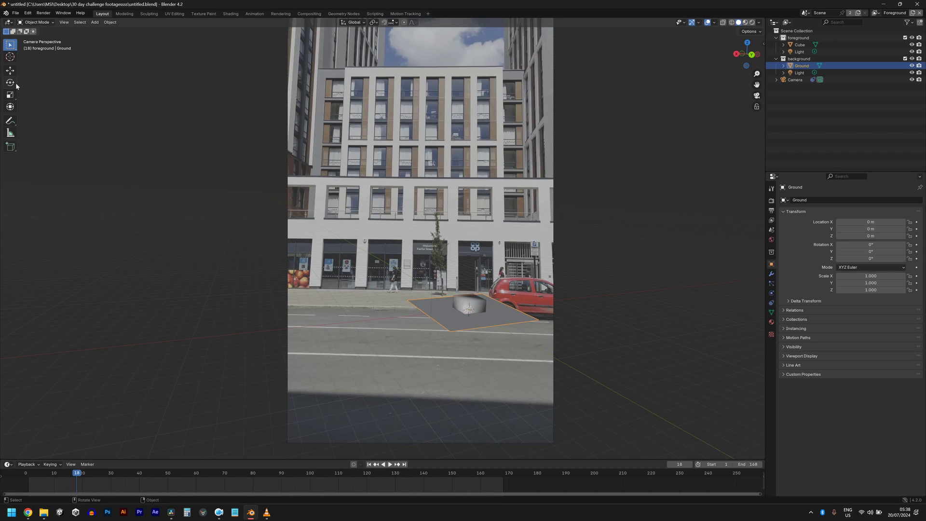
click(9, 70)
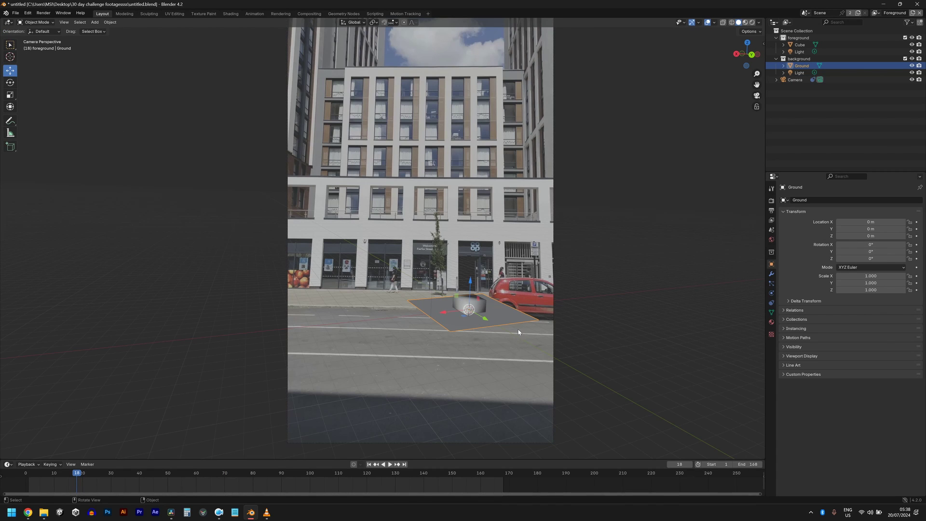
key(r)
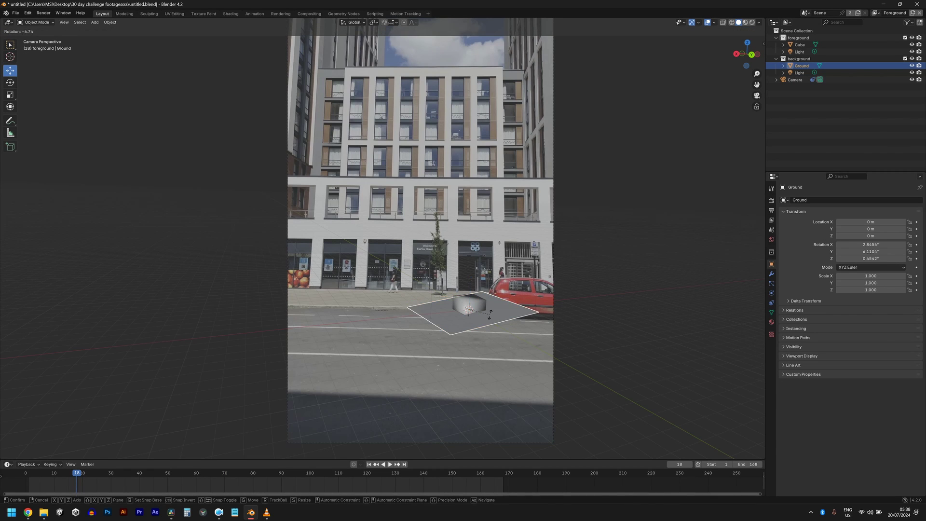
key(z)
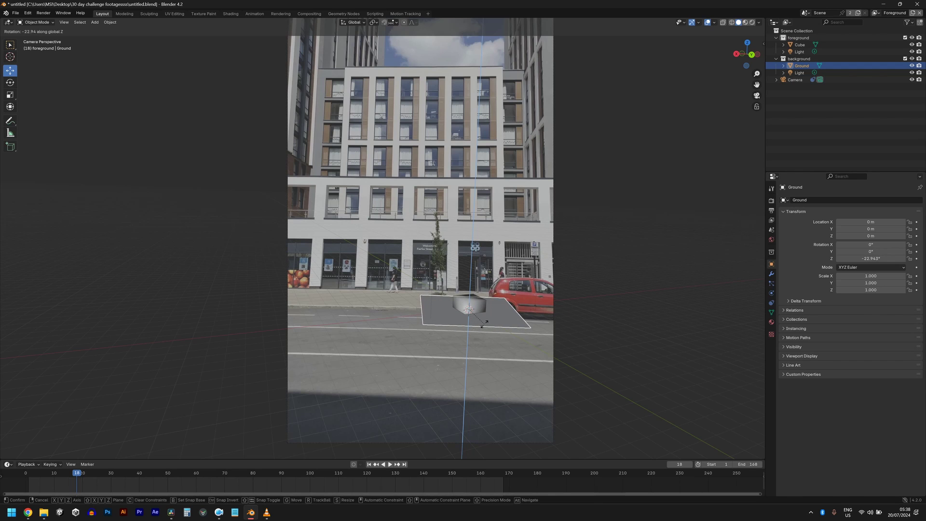
click(479, 324)
scroll(480, 325, up, 2)
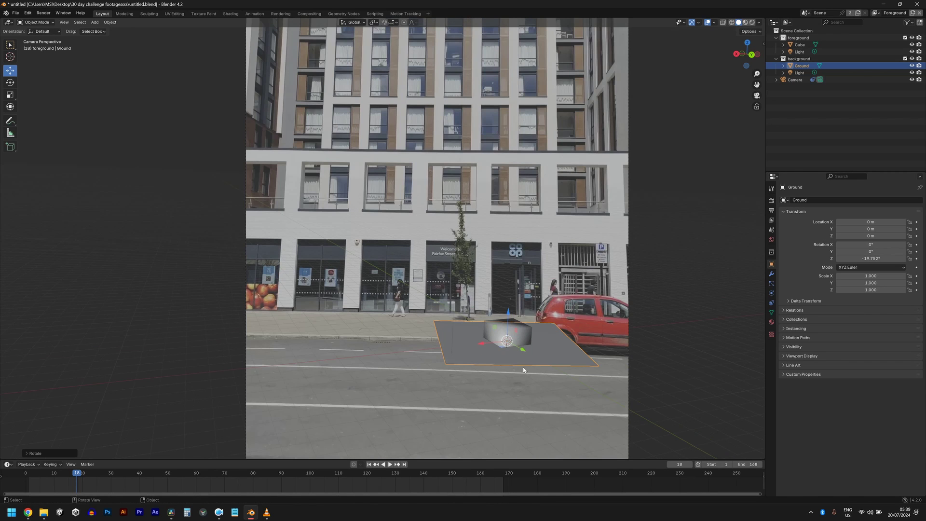
key(g)
key(y)
key(y)
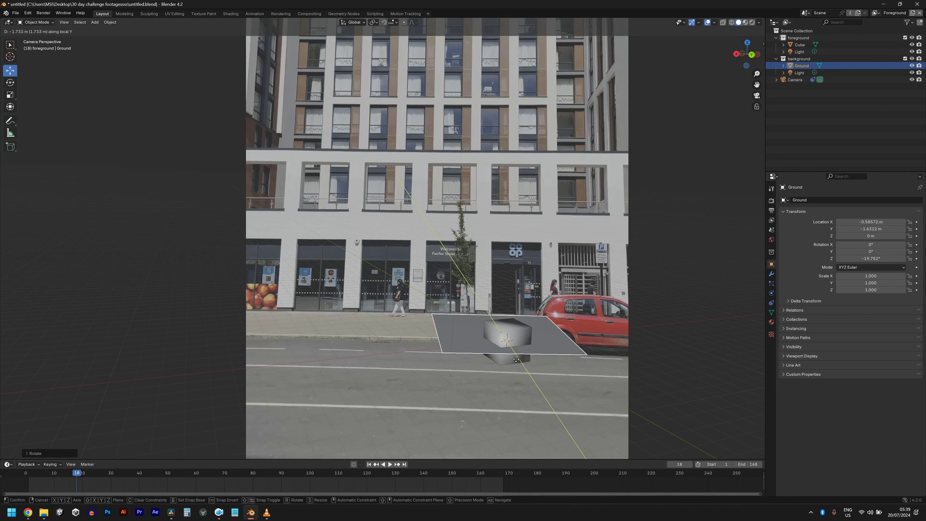
click(516, 359)
key(s)
key(x)
key(x)
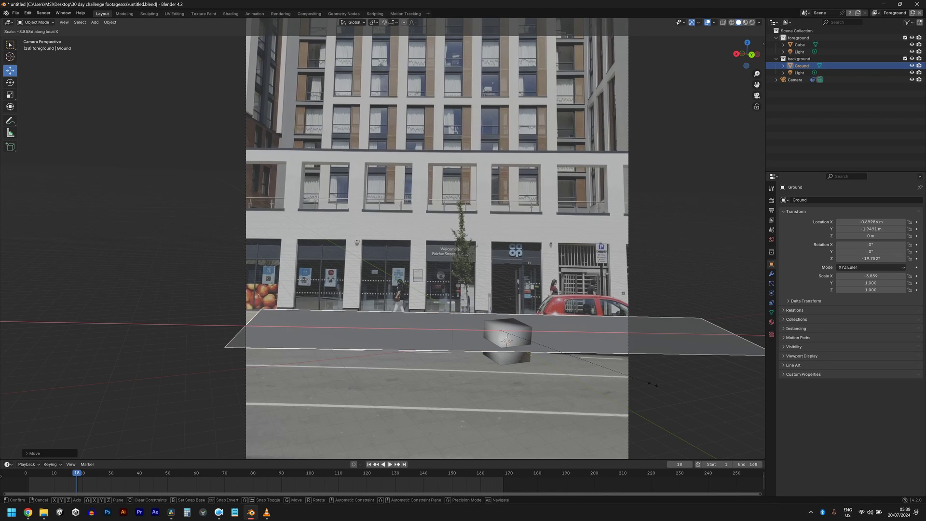
click(615, 372)
Slide the ground plane sideways along X and play back to check the alignment
key(g)
key(x)
key(x)
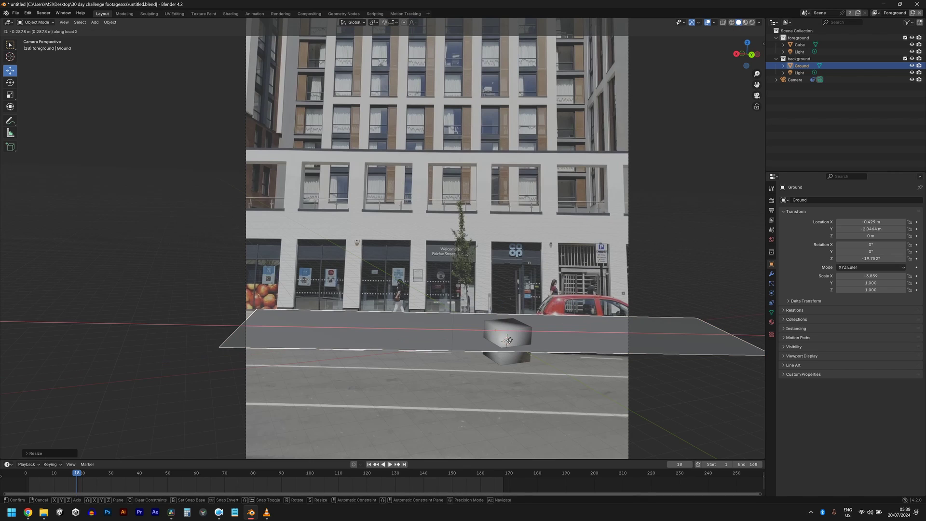
click(465, 346)
scroll(436, 357, down, 3)
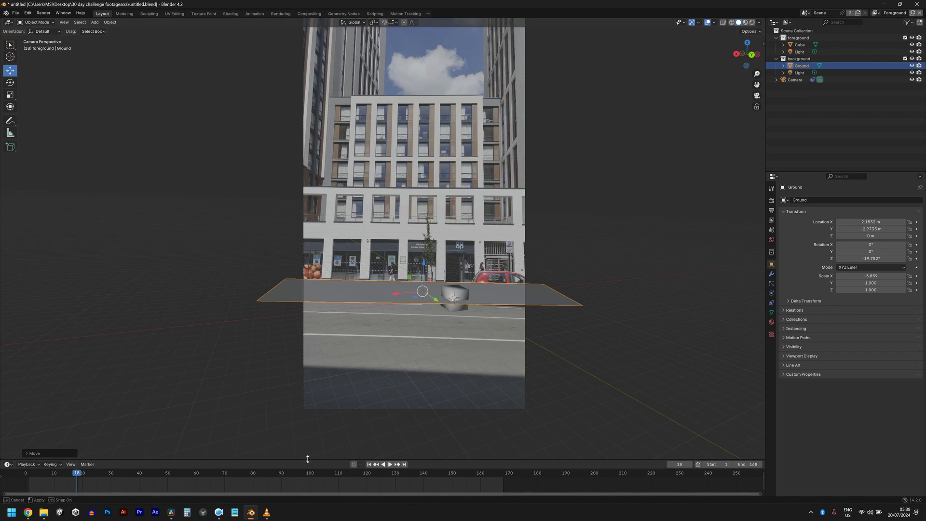
drag(307, 459, 332, 418)
key(space)
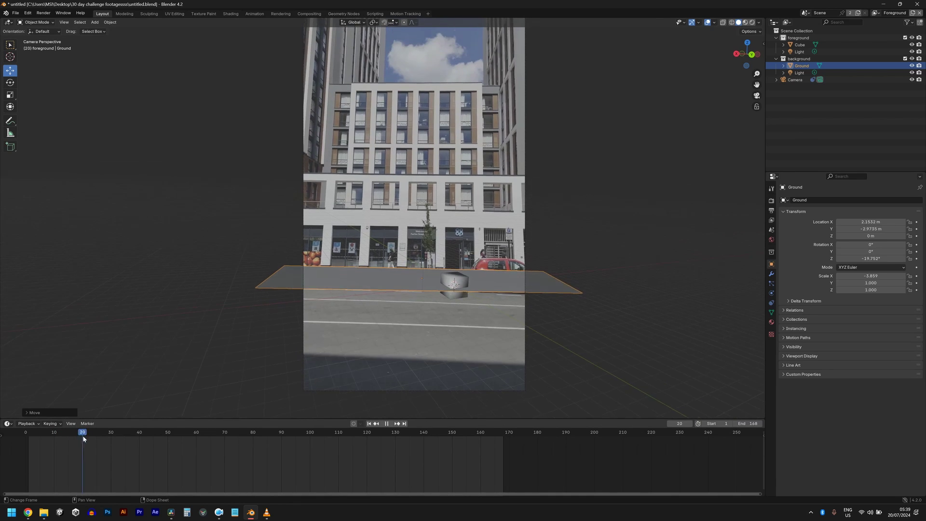
key(Escape)
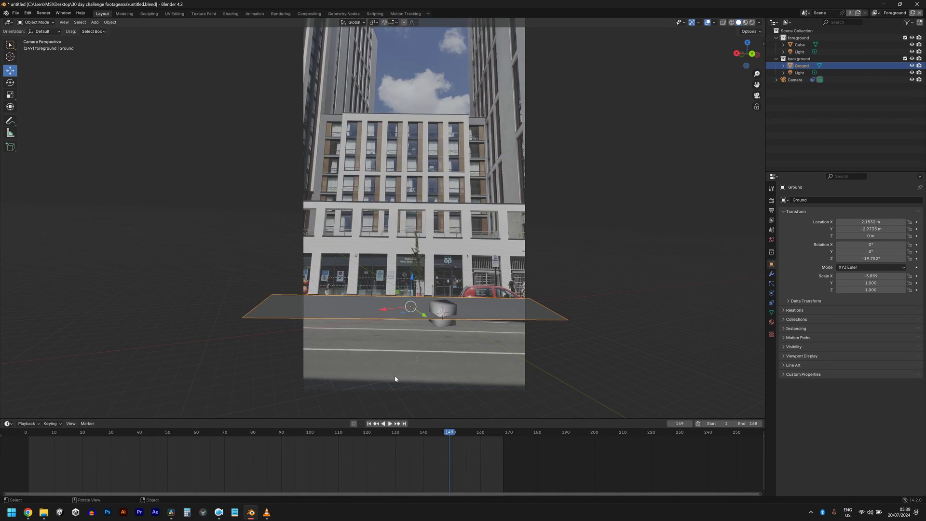
Raise the cube's mesh by 1 and scale the cube up to 1.586
shift+middle_drag(389, 347, 395, 310)
click(450, 271)
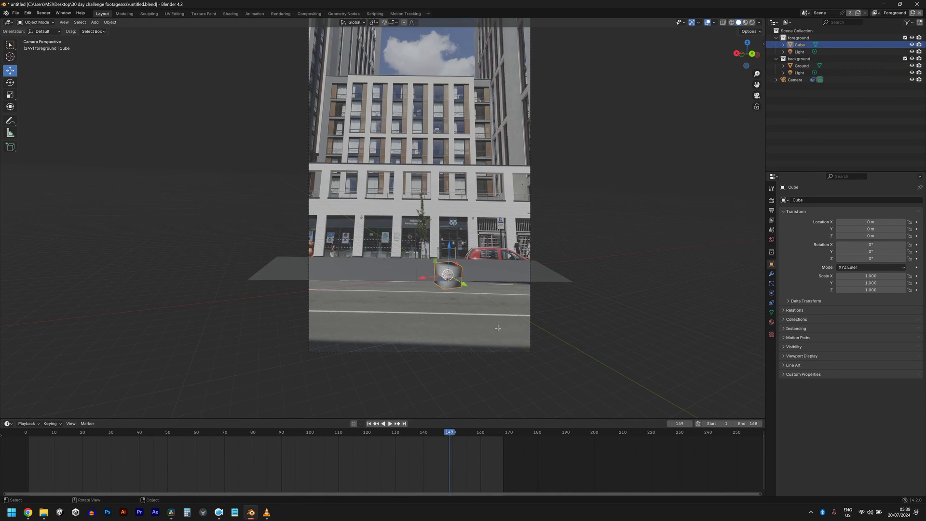
key(Tab)
text(gz1)
key(Return)
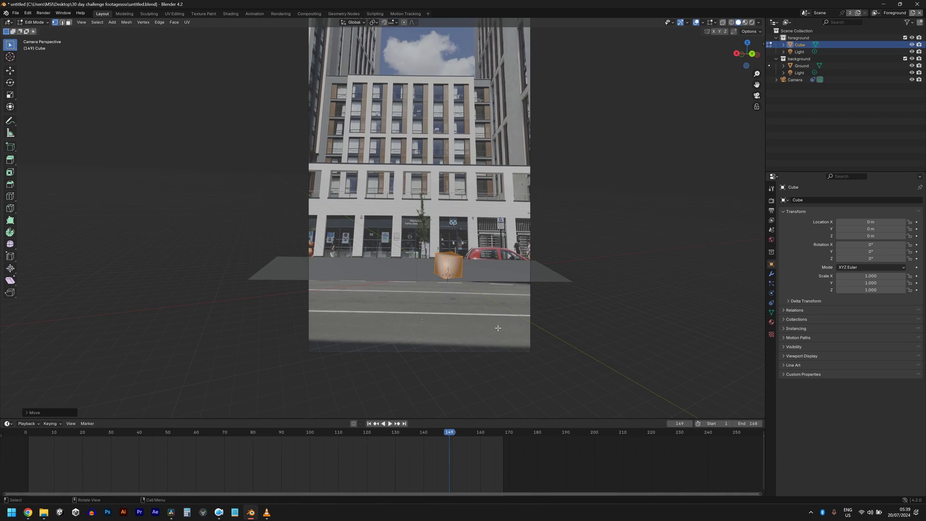
key(Tab)
key(s)
click(441, 334)
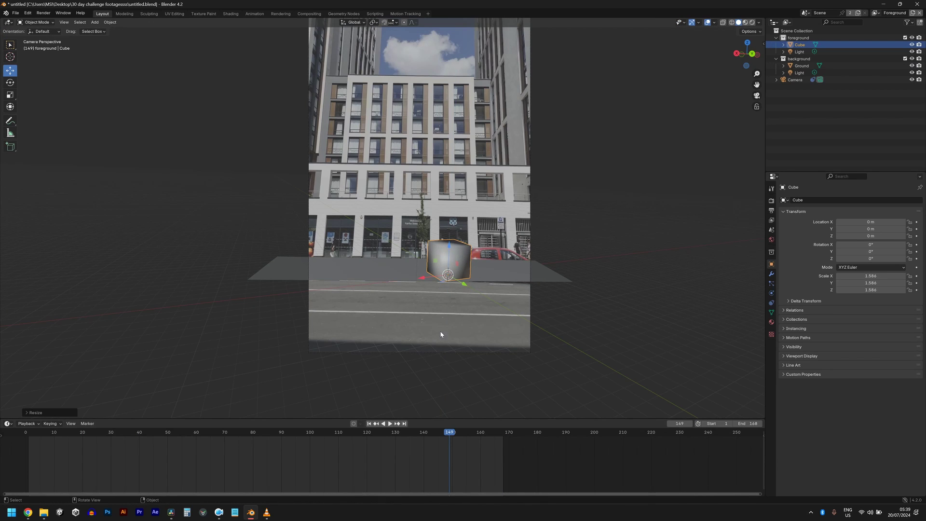
click(390, 273)
key(Tab)
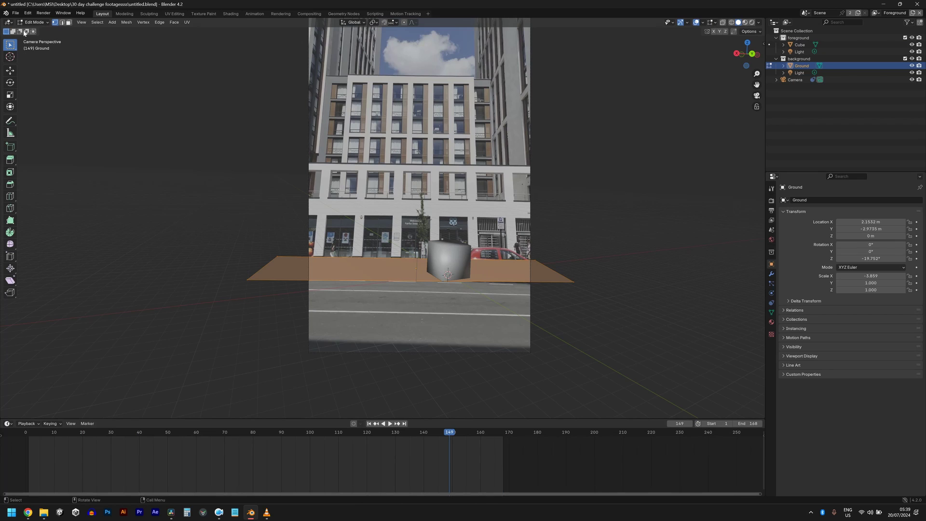
Pull the ground plane's front edge about 2.5 m toward the camera along Y
click(62, 22)
click(381, 280)
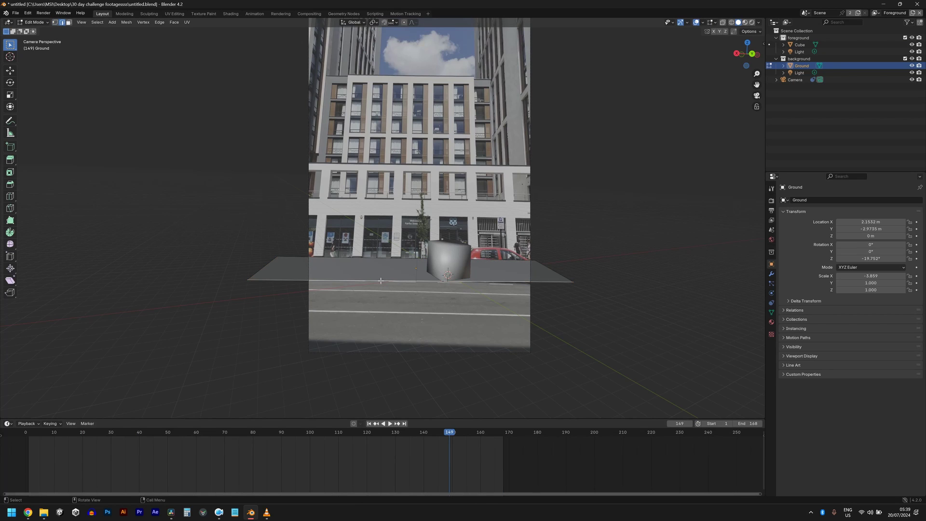
click(9, 70)
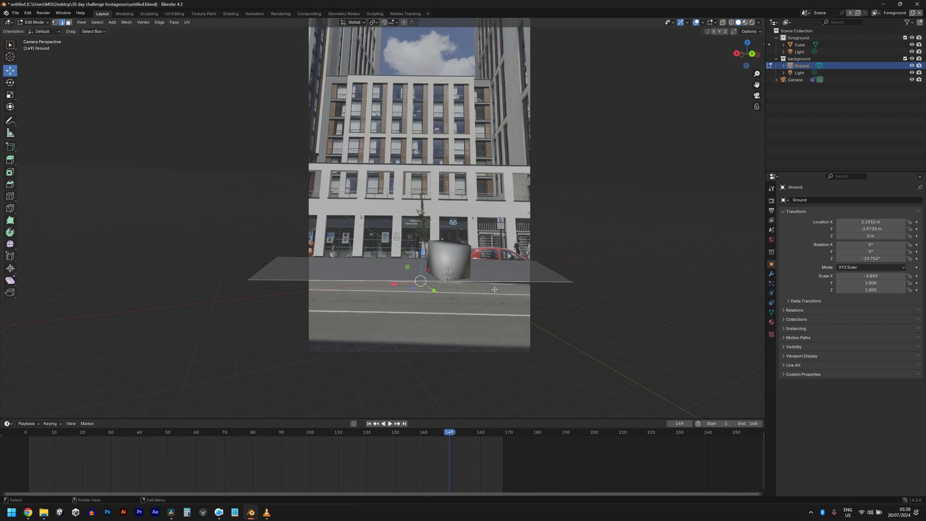
key(g)
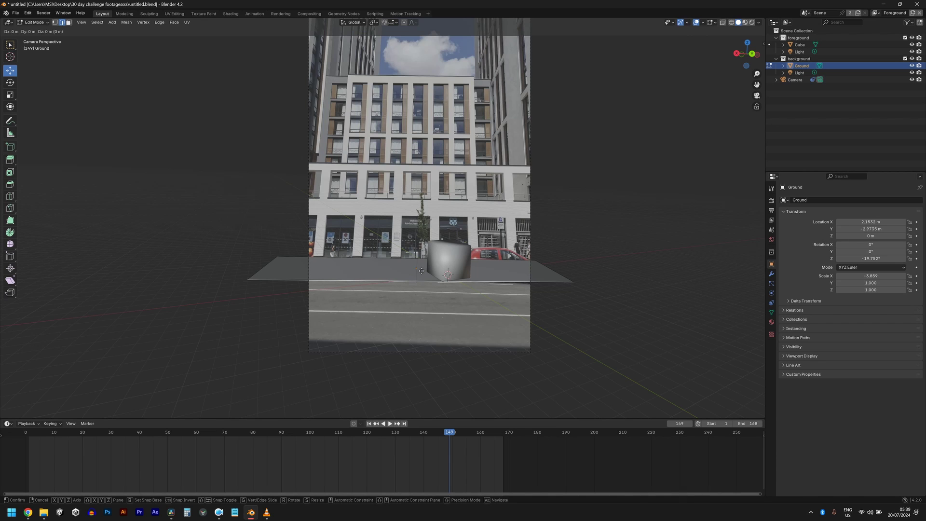
key(y)
key(y)
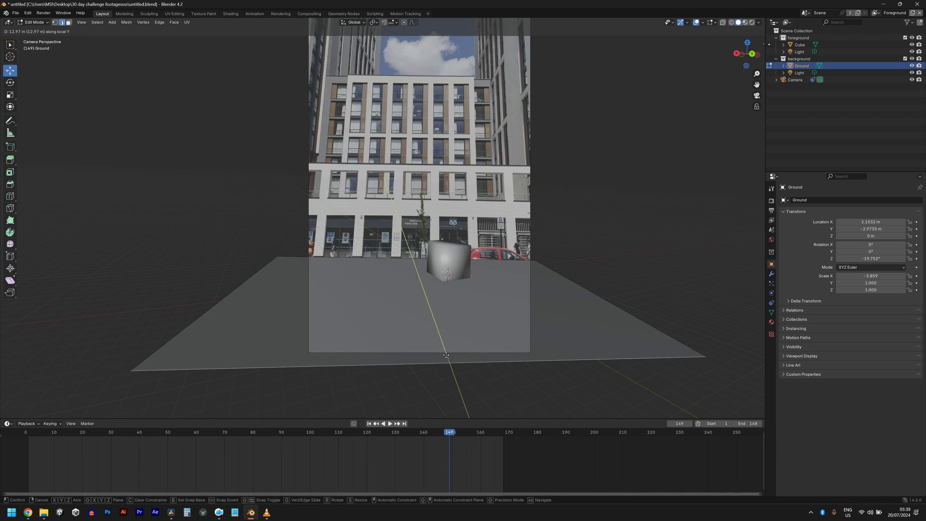
click(453, 377)
drag(361, 432, 35, 446)
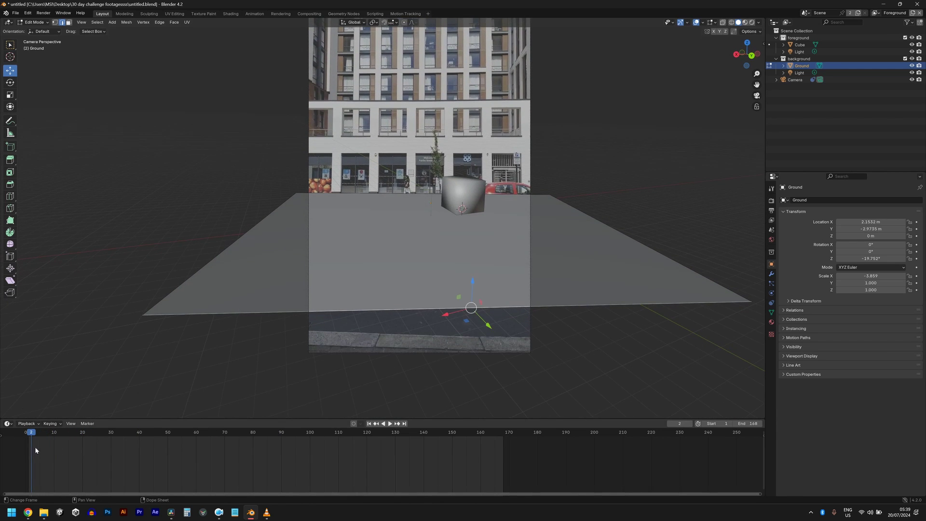
key(g)
key(y)
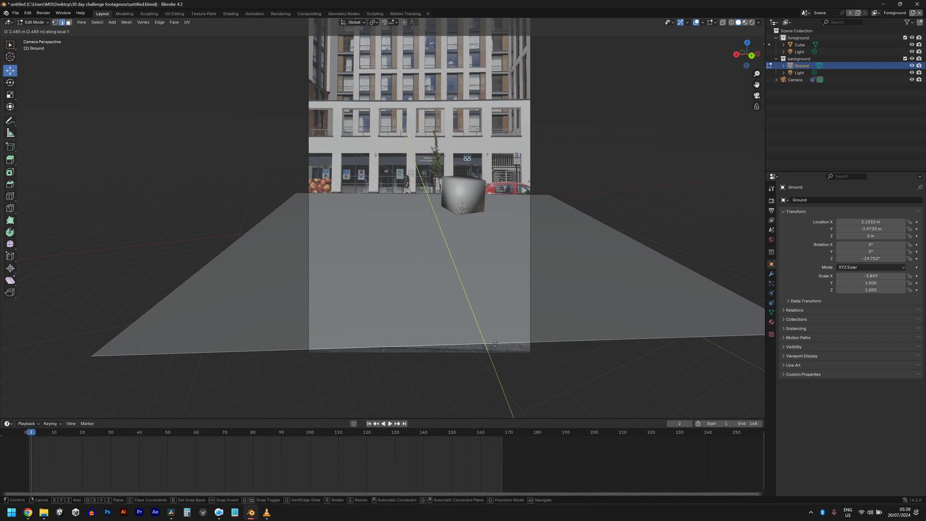
click(129, 419)
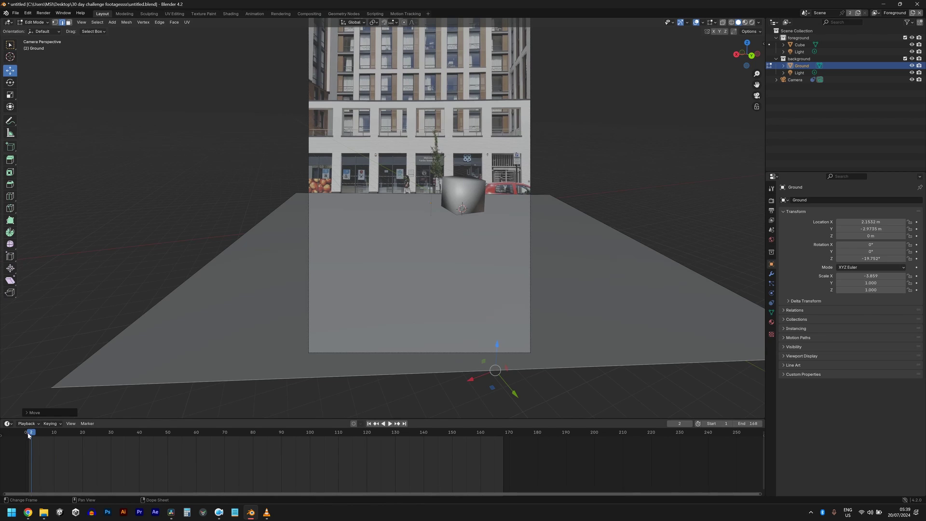
drag(28, 435, 165, 435)
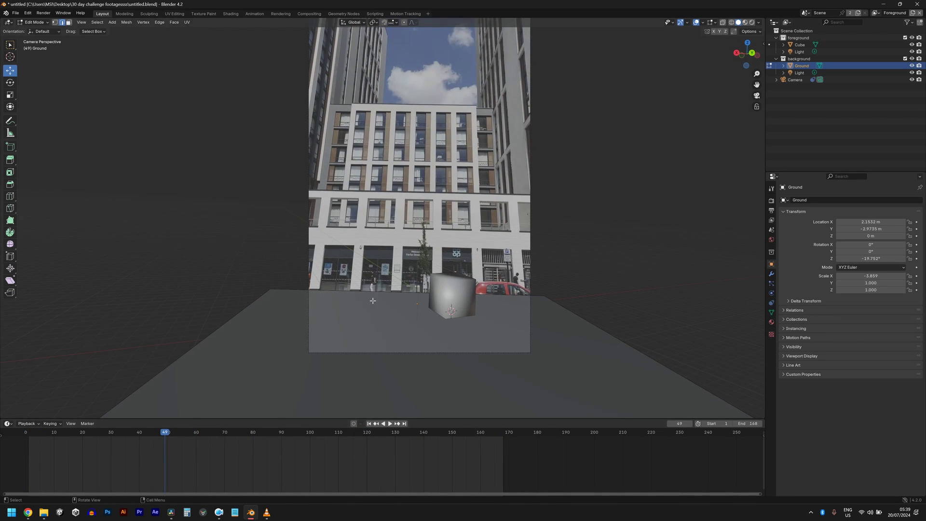
Select the ground plane's back edge and begin extruding it straight up
click(374, 295)
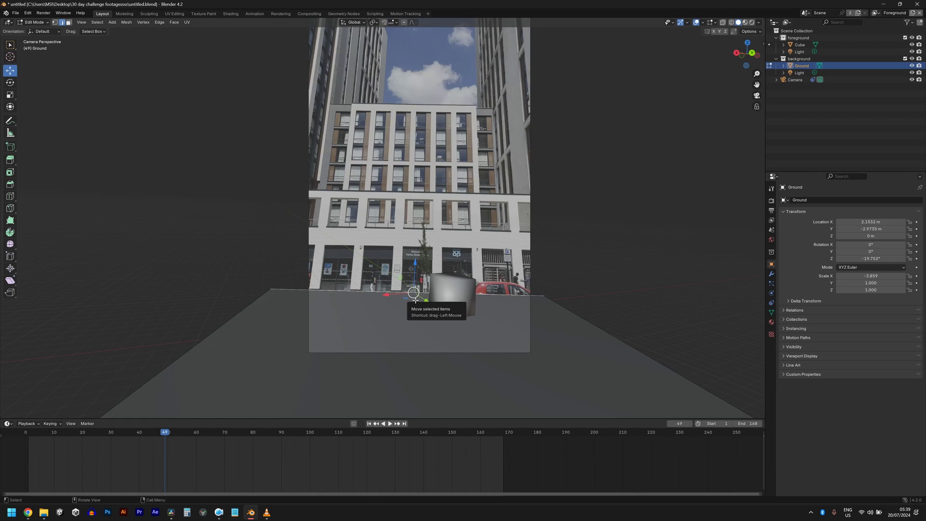
key(g)
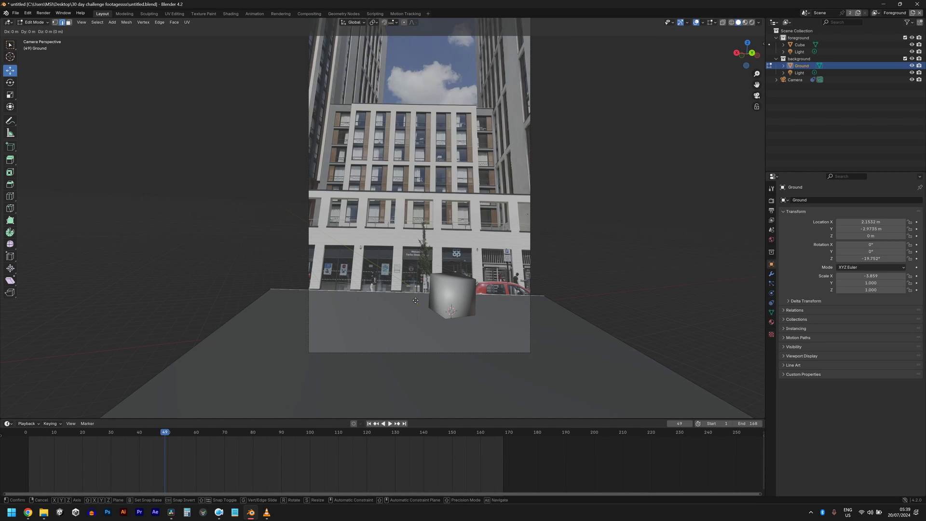
key(z)
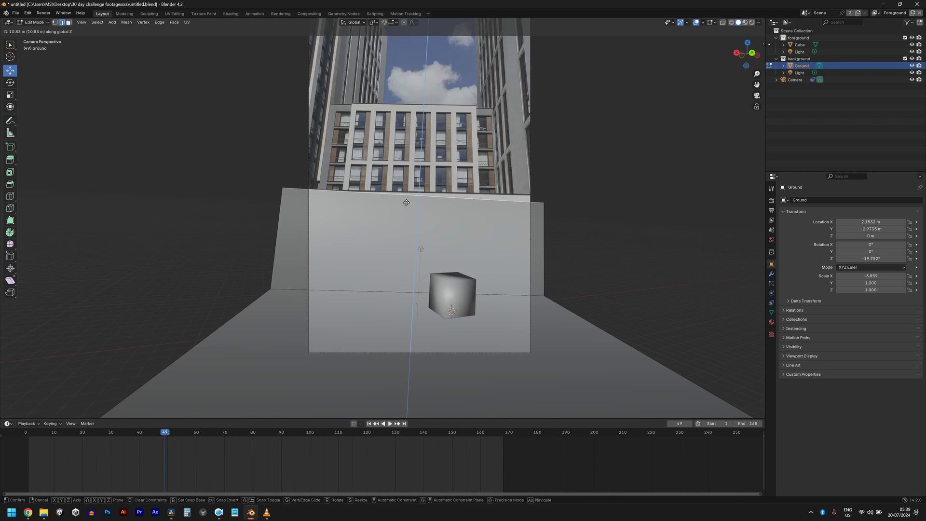
Confirm the raised back wall and lift its top corner vertex so the wall's top is level
click(406, 203)
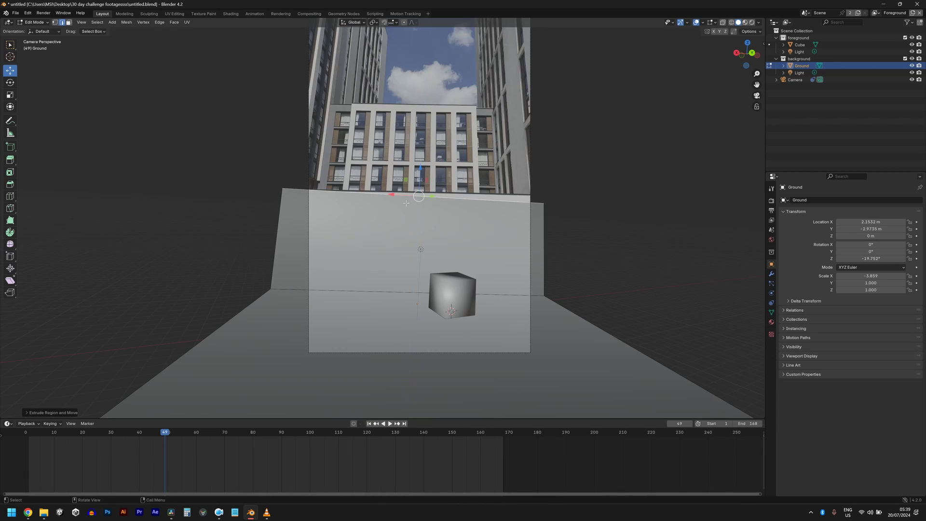
scroll(406, 173, up, 1)
click(406, 173)
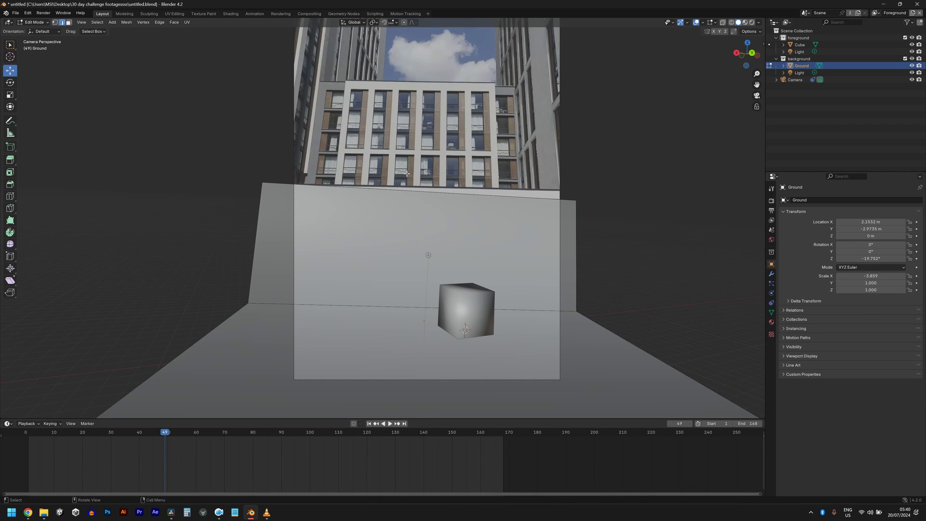
click(54, 22)
click(576, 200)
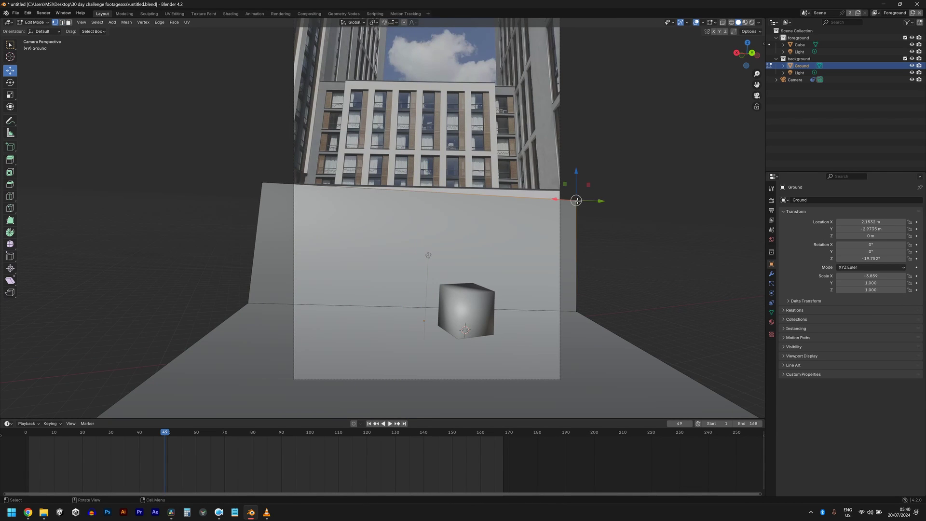
drag(576, 184, 572, 173)
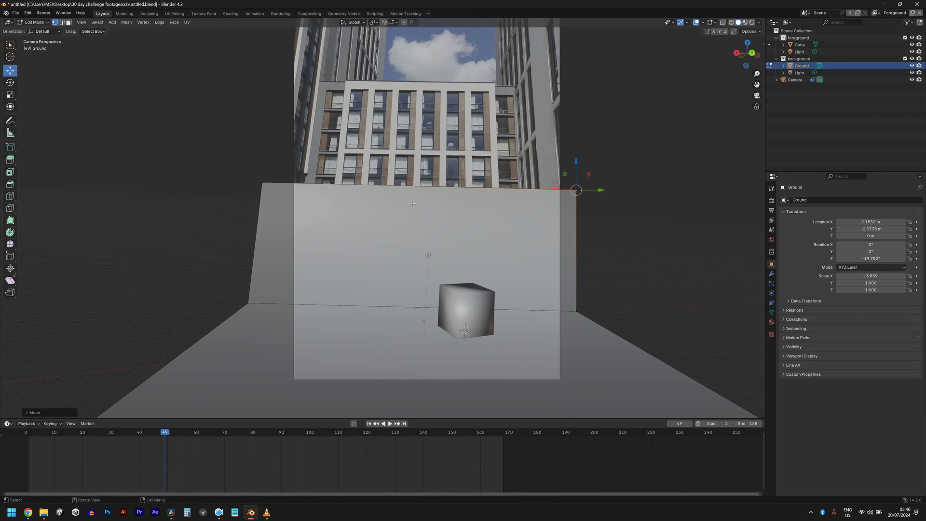
click(62, 23)
click(464, 186)
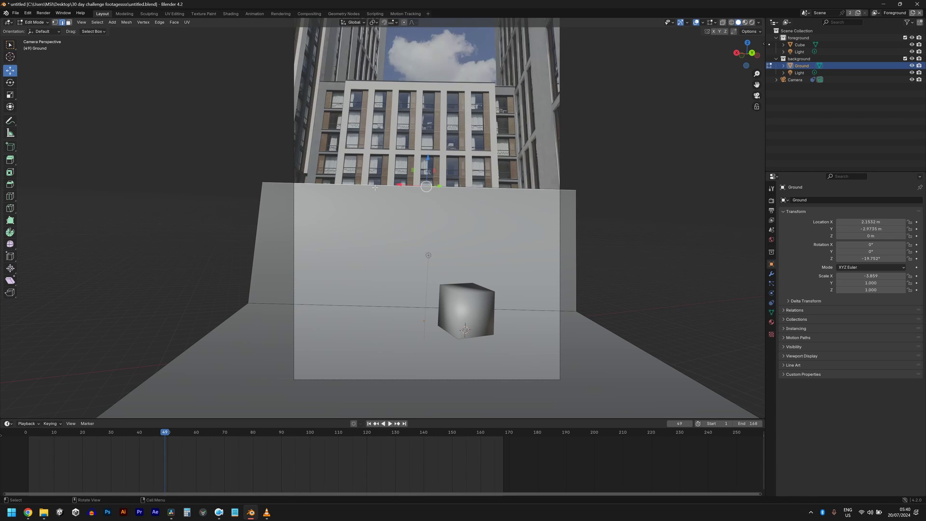
key(Tab)
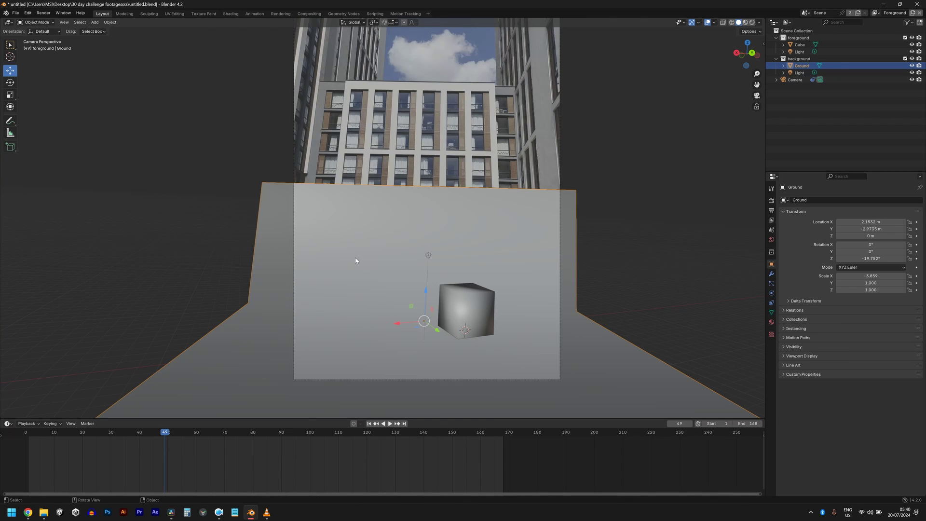
Duplicate the back wall face and separate the copy into its own object, Ground.001
key(shift+a)
mouse_move(359, 277)
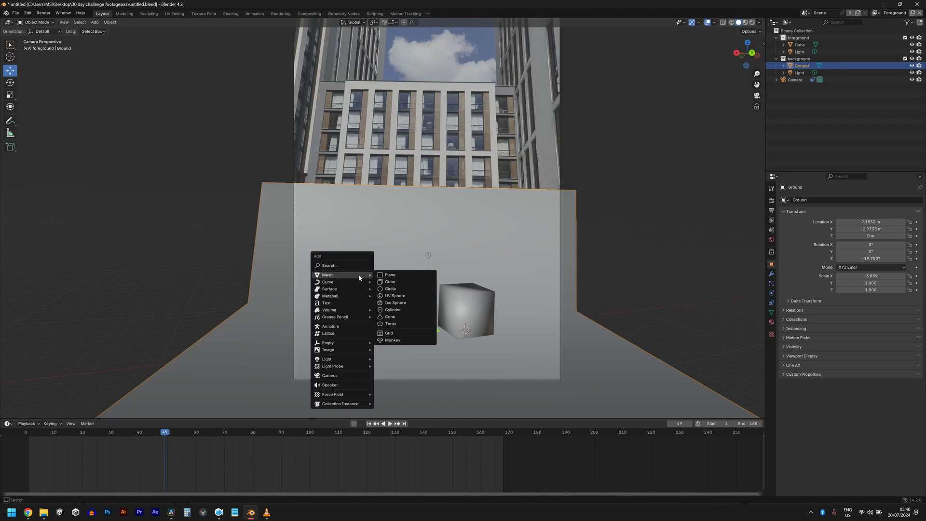
key(Escape)
key(Tab)
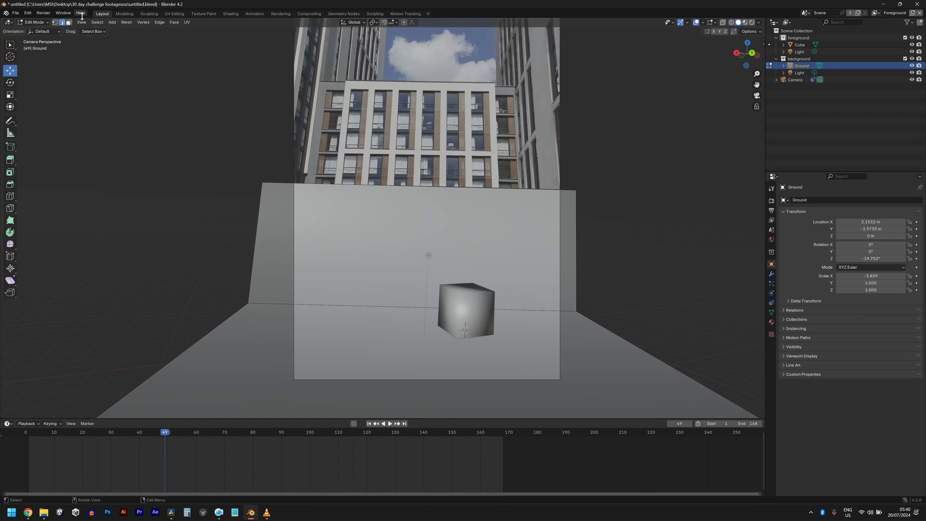
click(408, 224)
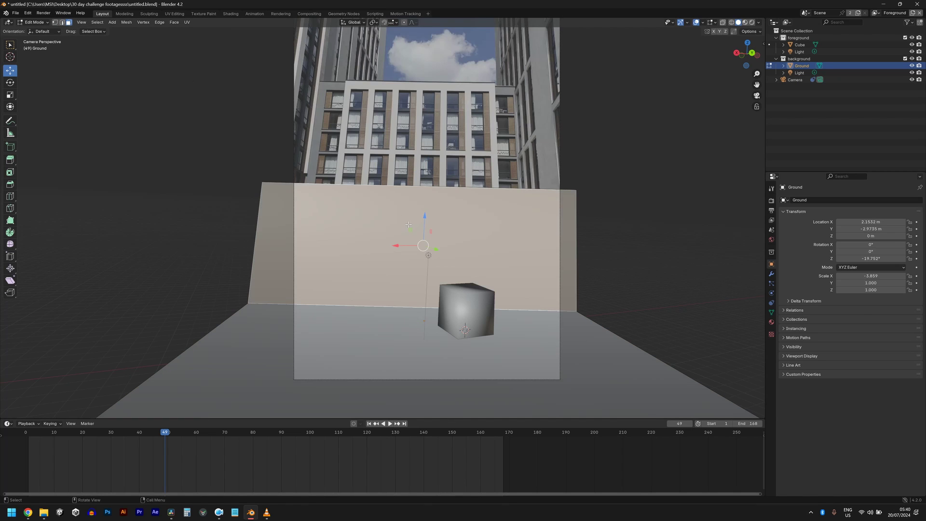
key(shift+d)
right_click(446, 211)
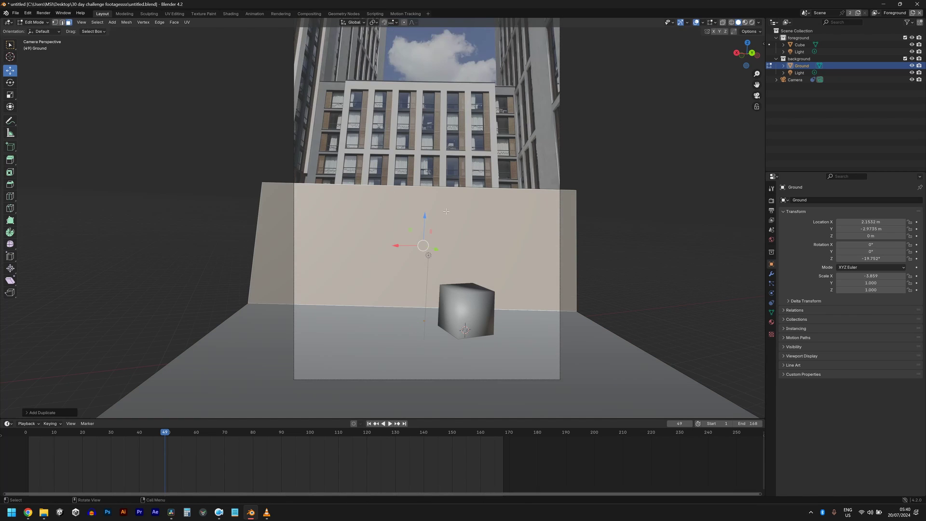
key(p)
click(446, 210)
key(Tab)
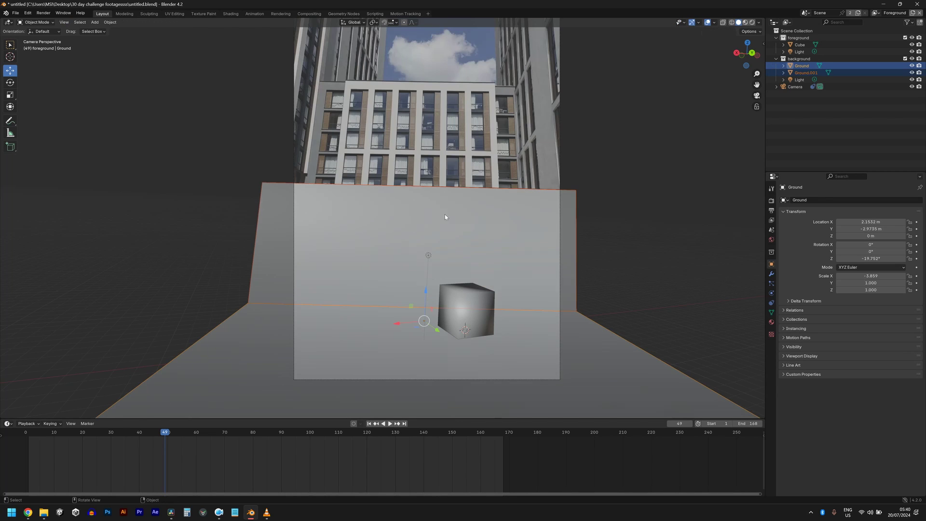
Move Ground.001 along its local X to the left side to serve as a side wall
click(432, 225)
key(g)
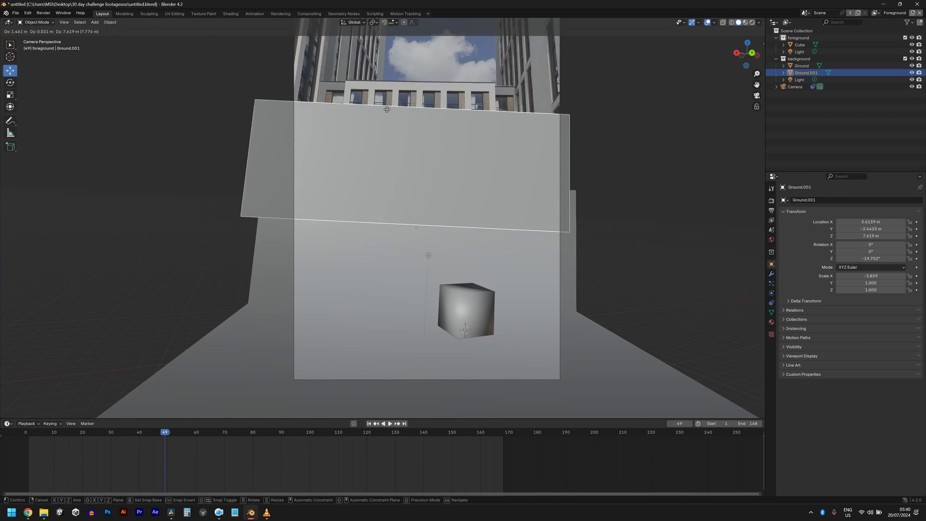
right_click(438, 192)
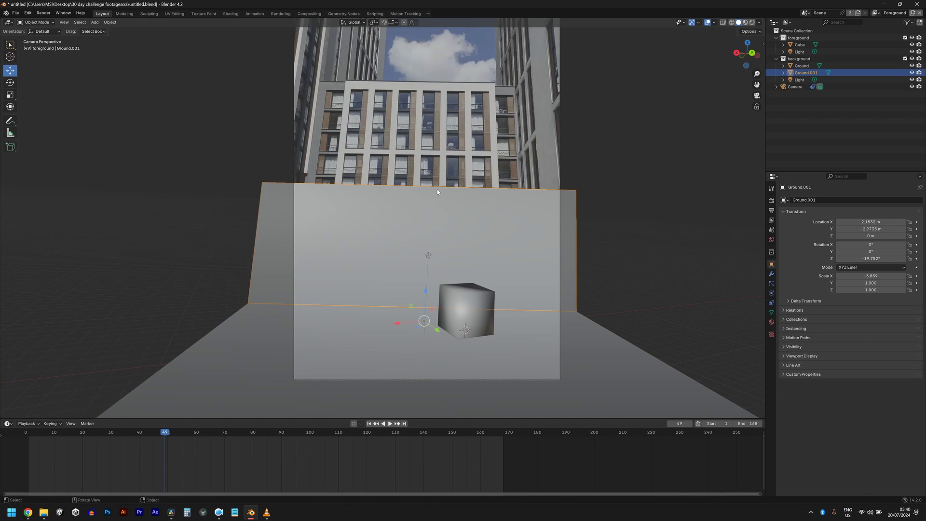
key(g)
right_click(420, 310)
key(g)
key(x)
key(x)
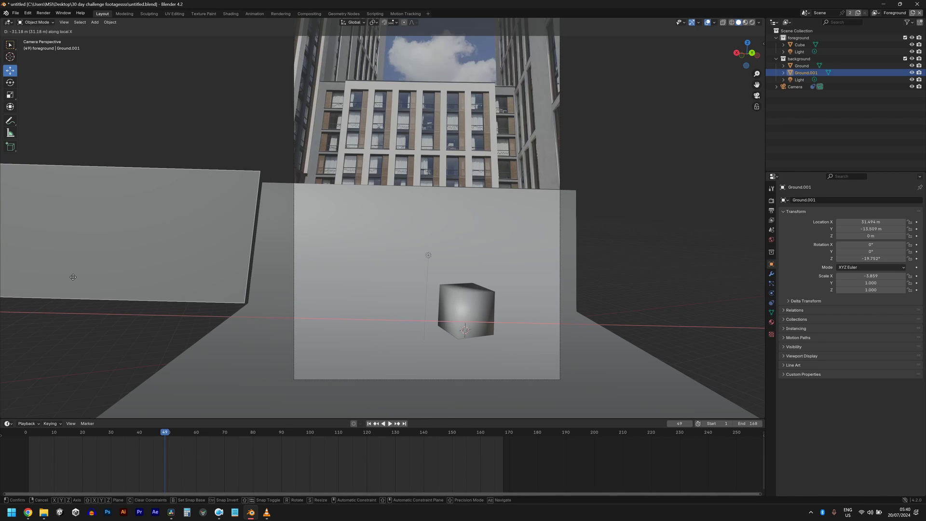
click(77, 281)
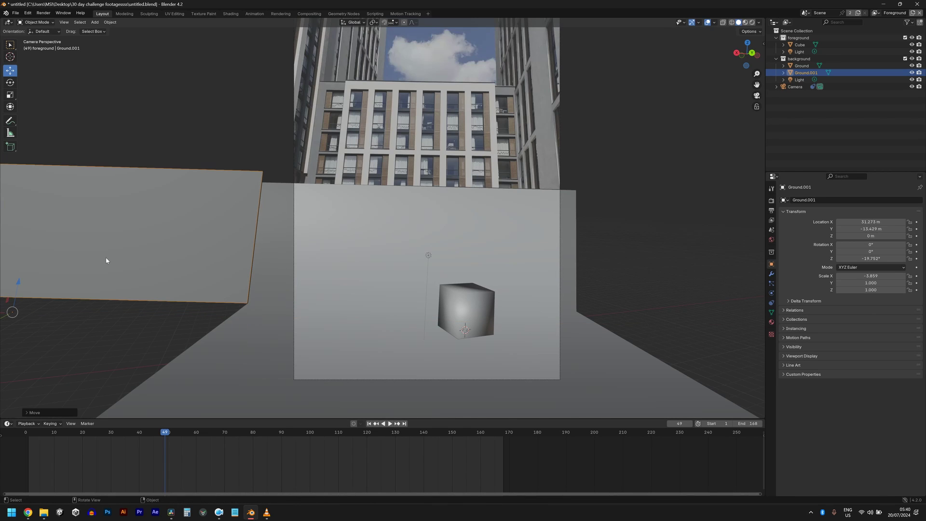
middle_drag(106, 258, 132, 297)
scroll(115, 290, down, 4)
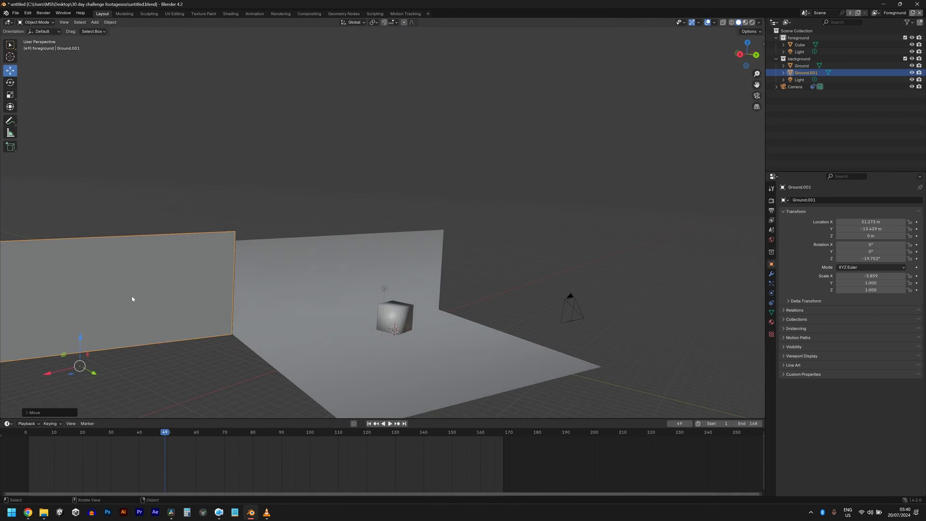
scroll(132, 284, down, 5)
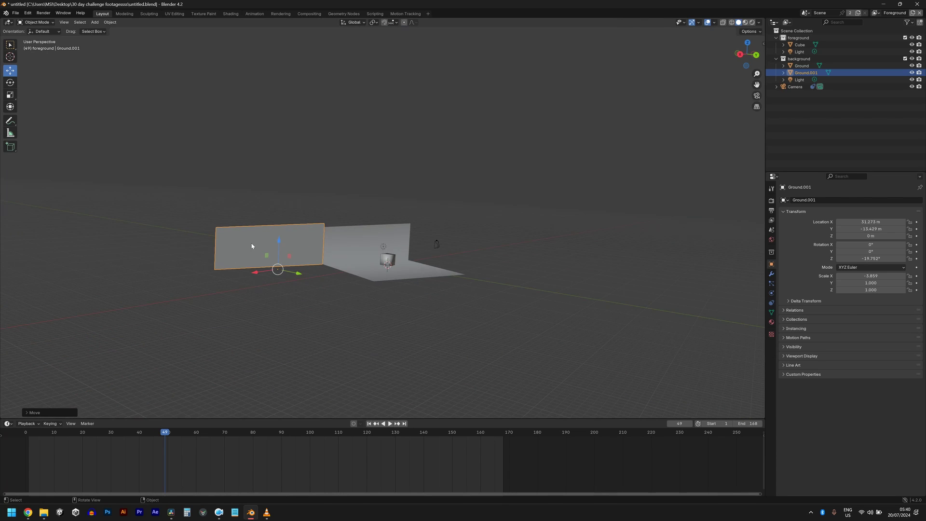
key(KP_0)
key(Tab)
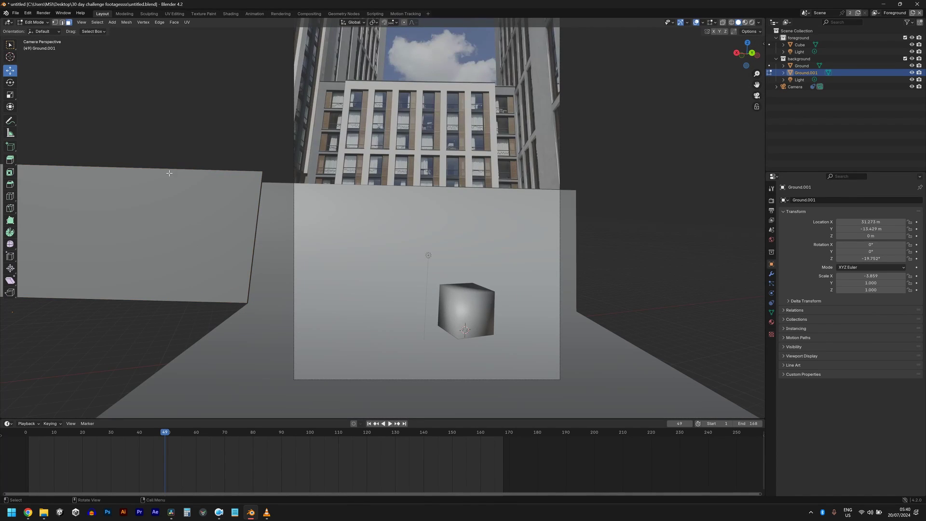
Raise the left wall's top edge much higher
click(62, 23)
click(135, 168)
scroll(219, 171, down, 3)
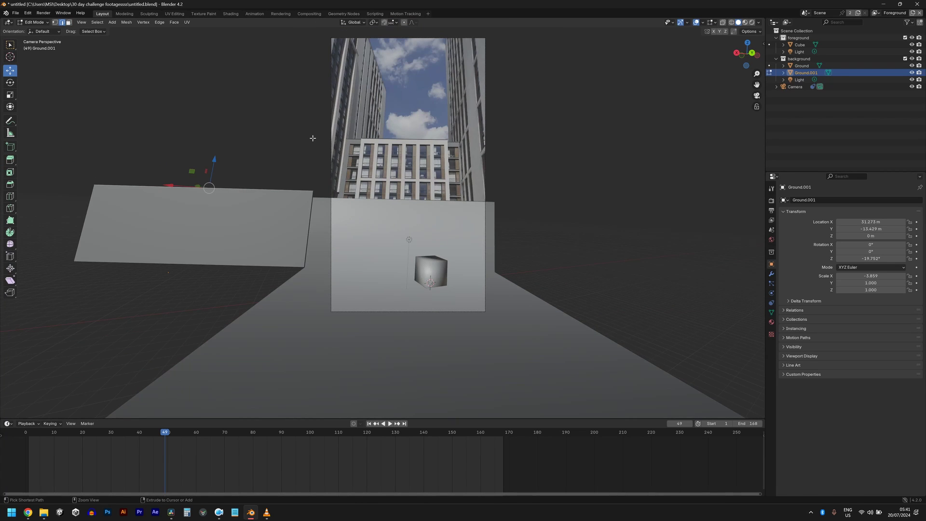
scroll(316, 145, down, 2)
shift+middle_drag(317, 144, 308, 233)
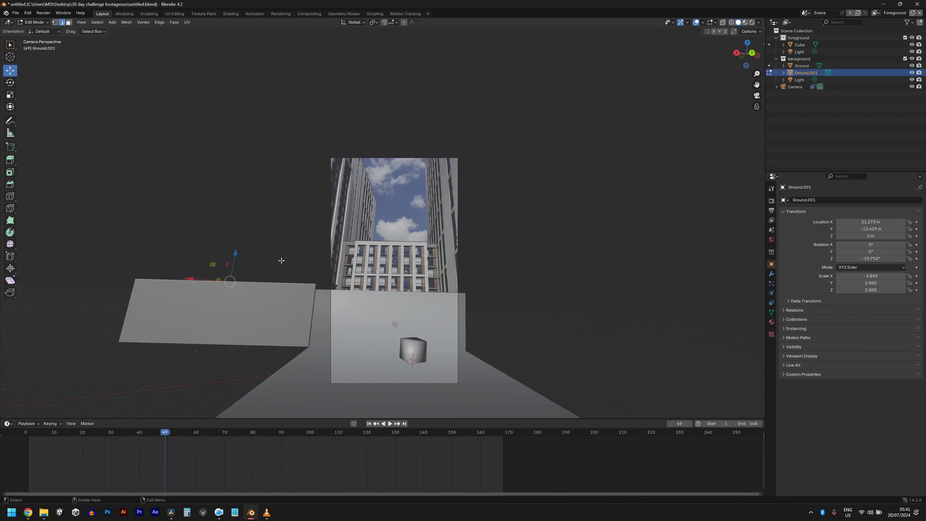
scroll(280, 261, up, 2)
drag(170, 282, 214, 69)
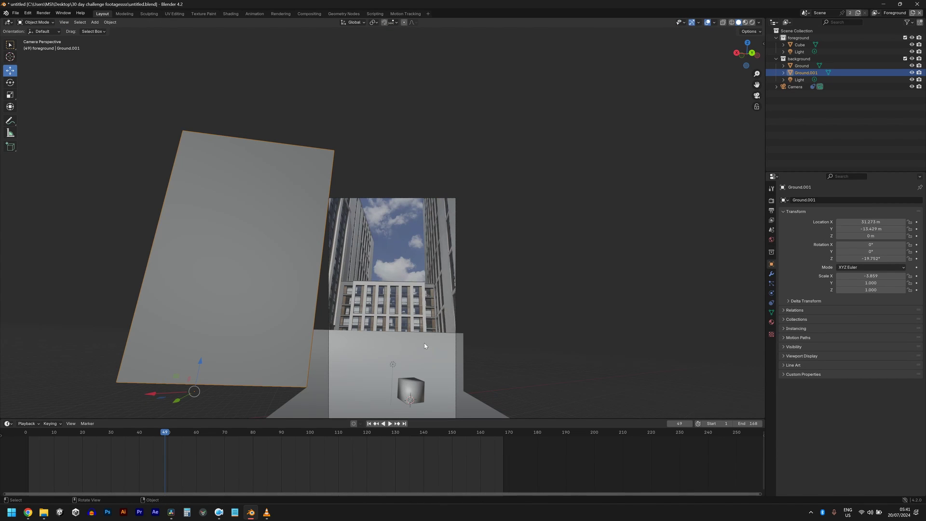
Duplicate the tall left wall plane and slide the copy along its local X
click(425, 346)
shift+middle_drag(485, 306, 471, 303)
click(279, 269)
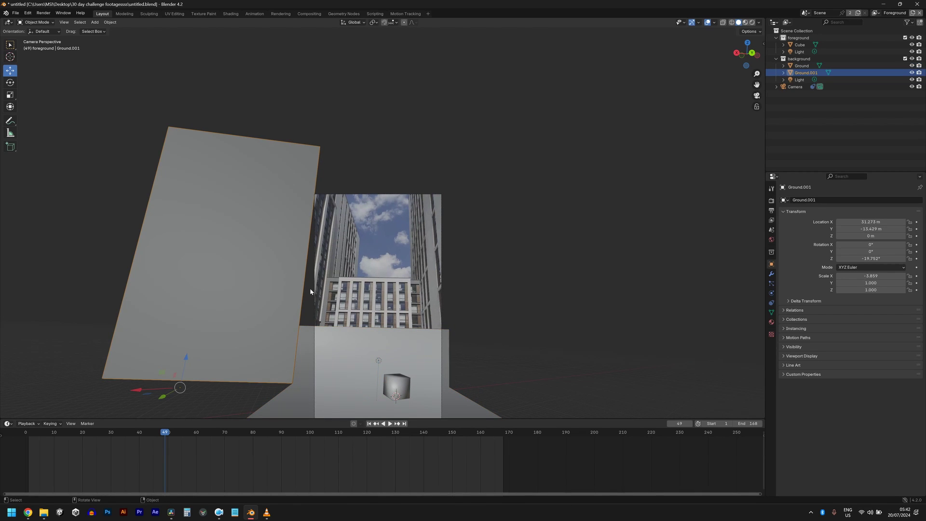
key(shift+d)
key(x)
key(x)
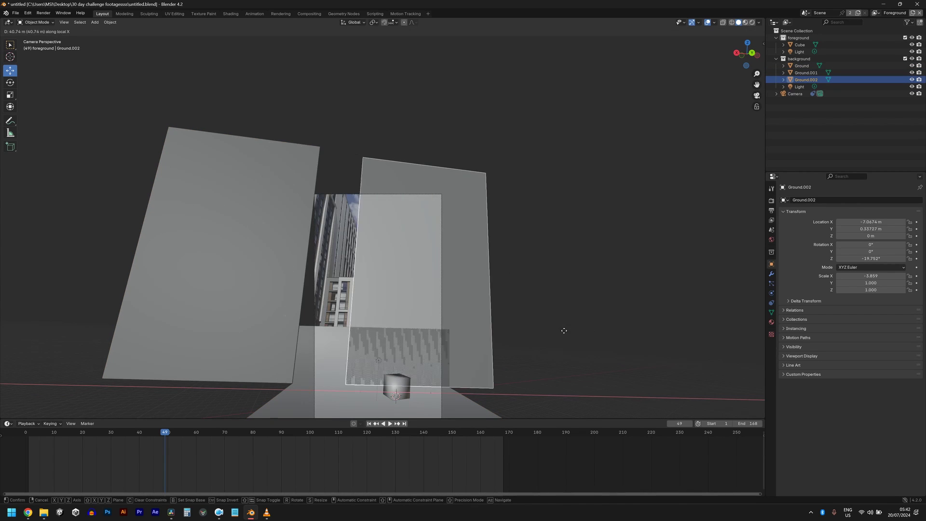
Place Ground.002 on the right side and align it along local X with a later footage frame
click(678, 328)
drag(254, 435, 217, 443)
scroll(526, 290, up, 2)
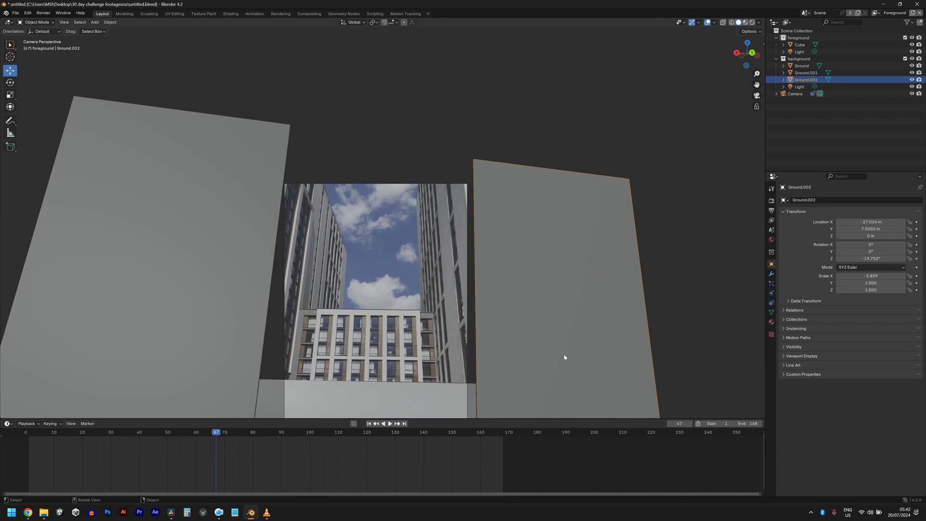
shift+middle_drag(544, 342, 535, 306)
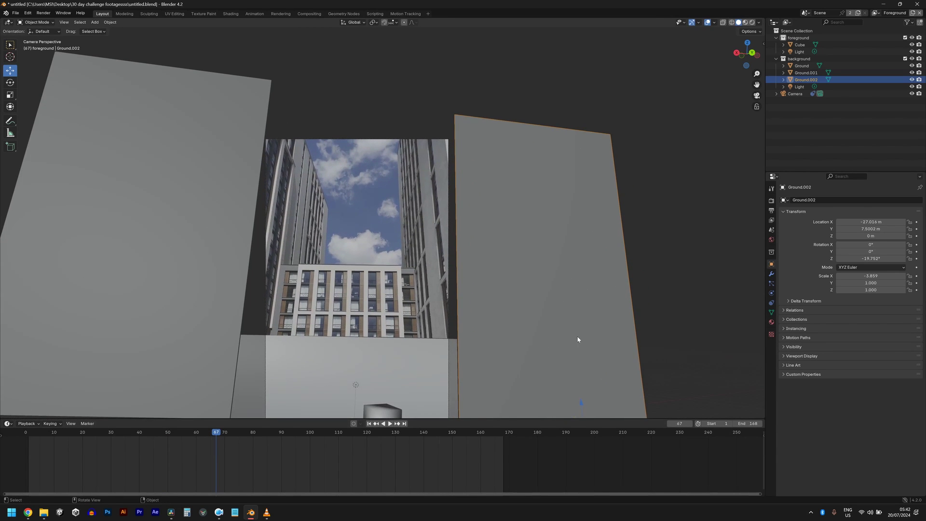
scroll(577, 339, down, 2)
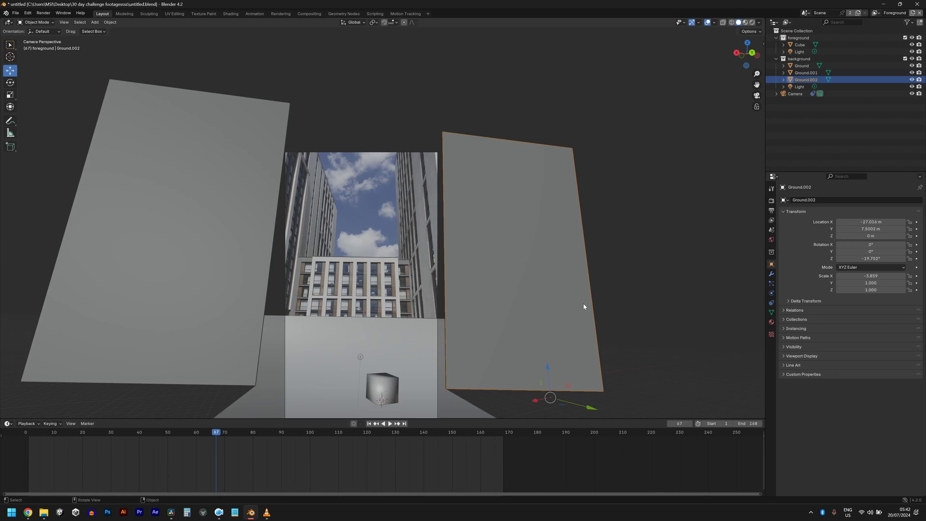
key(g)
key(x)
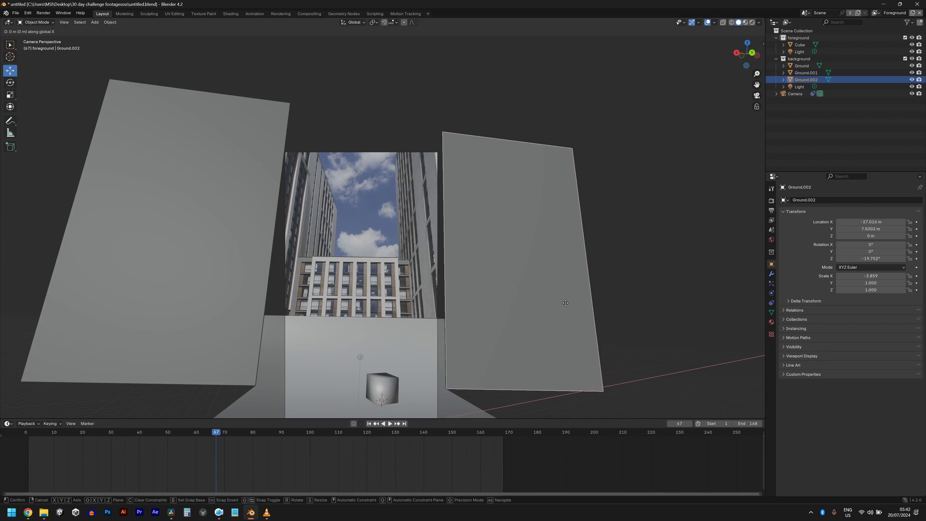
key(x)
click(558, 304)
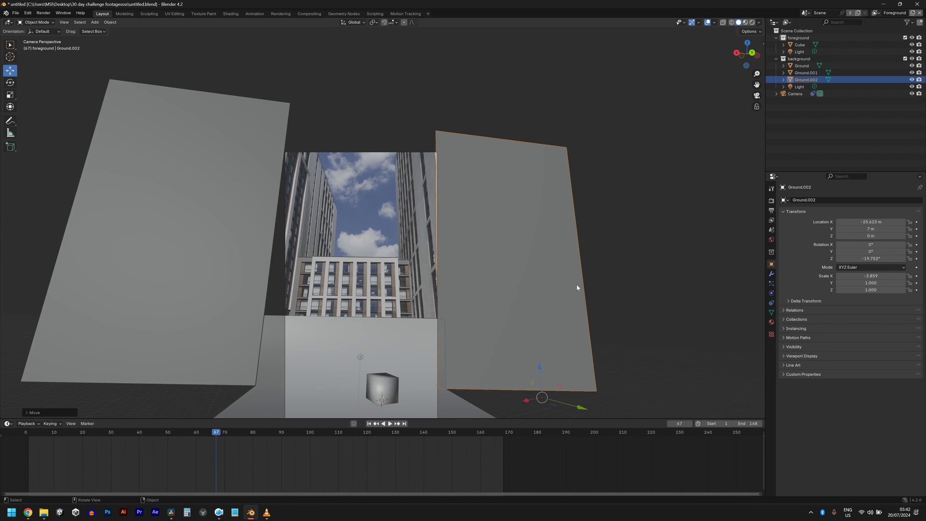
Tilt the right wall about 2° on its local Y and shift it again along local X
key(r)
key(y)
key(y)
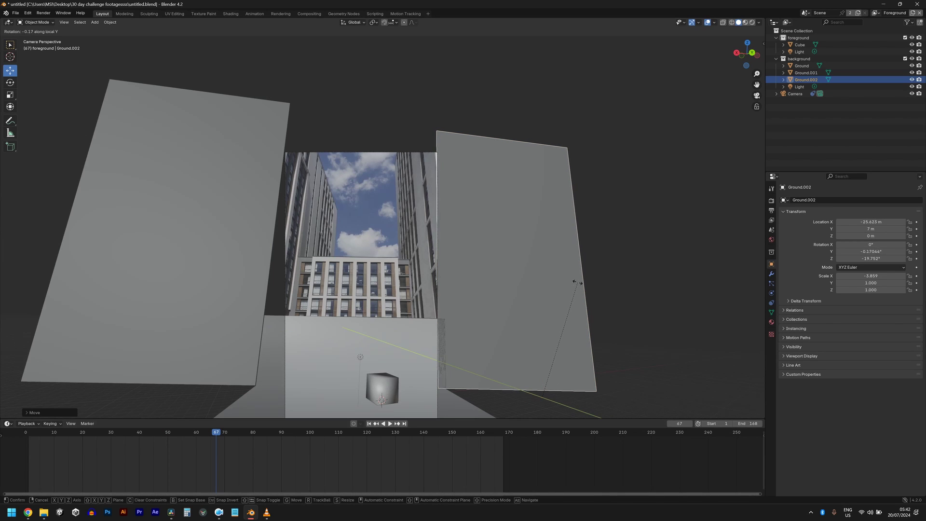
click(568, 280)
key(g)
key(x)
key(x)
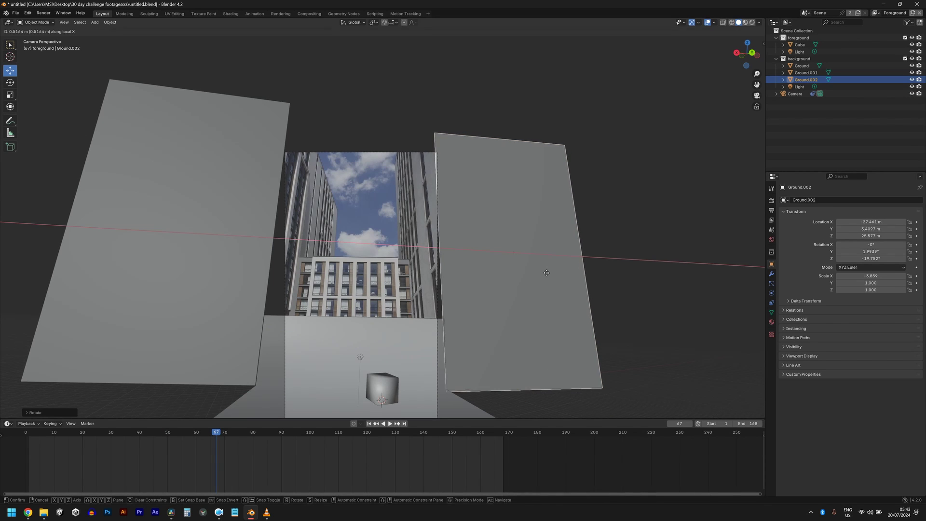
click(546, 272)
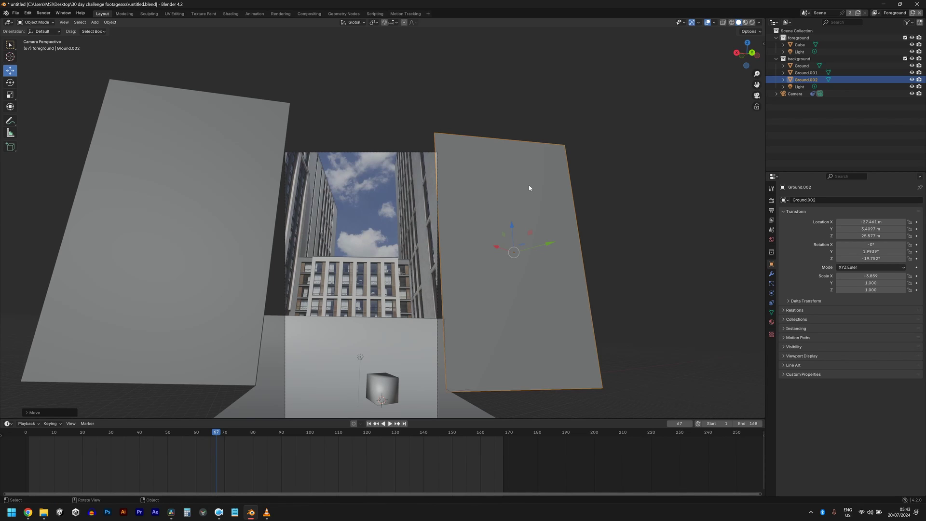
Raise the right wall's top edge to make the wall taller
key(Tab)
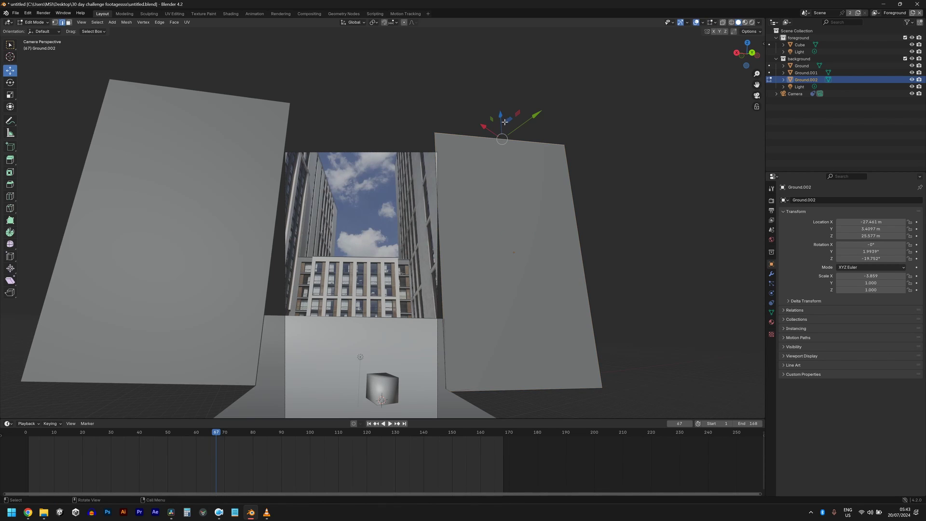
drag(503, 116, 495, 83)
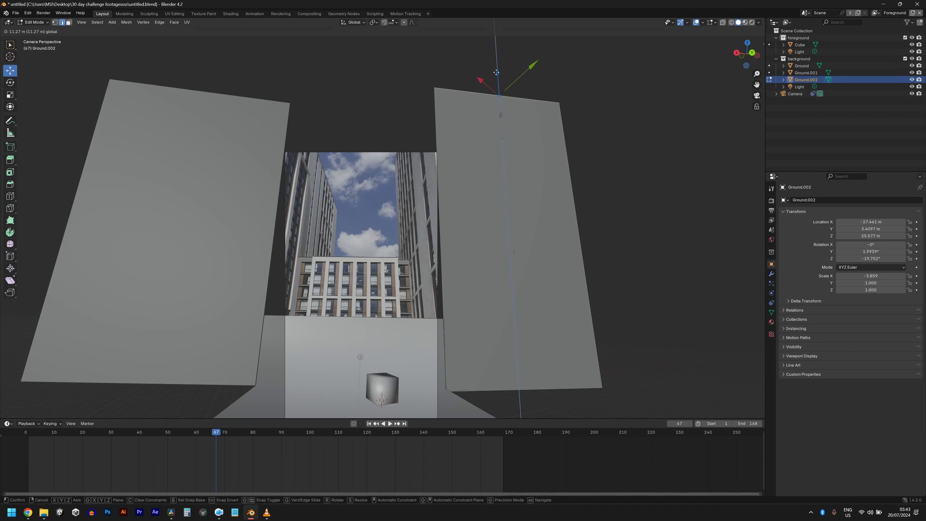
key(Tab)
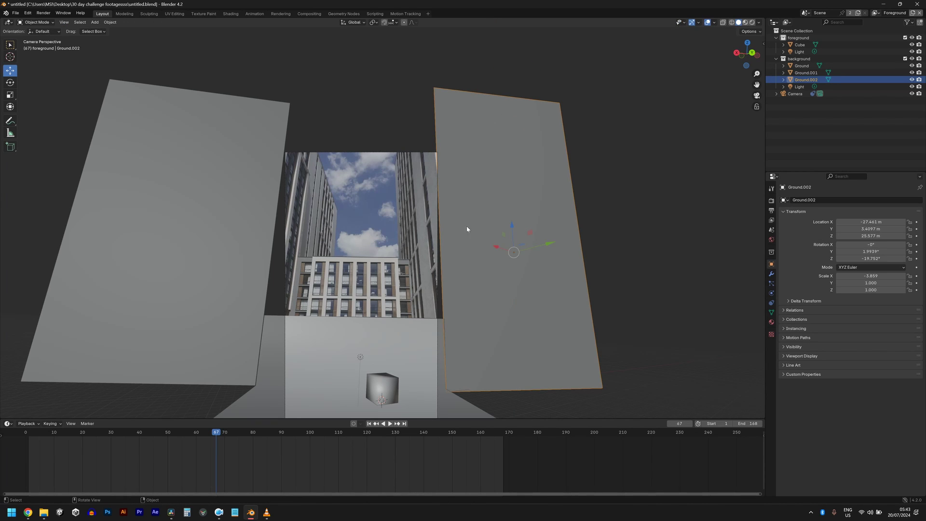
click(273, 235)
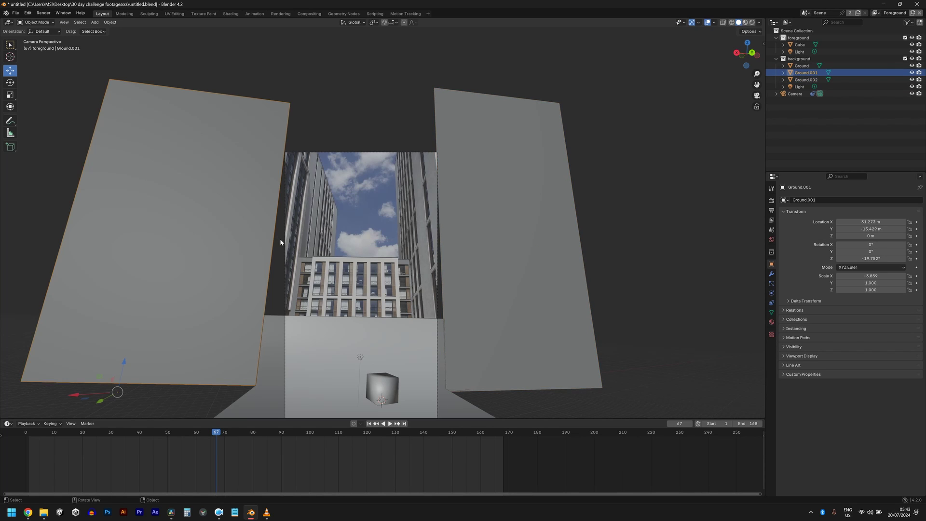
Extrude the left wall's inner right edge along local Y to form the building's side face
scroll(280, 238, down, 2)
middle_drag(289, 244, 280, 267)
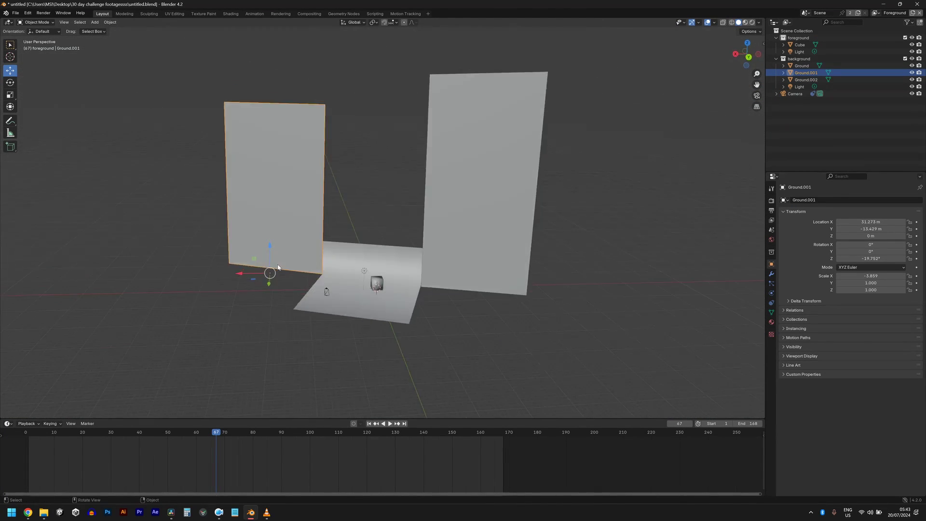
key(KP_0)
key(Tab)
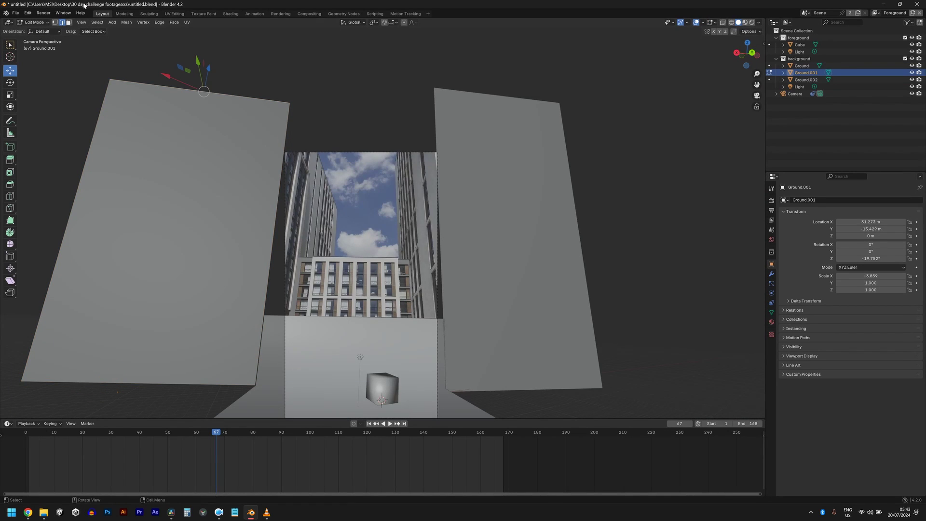
click(279, 224)
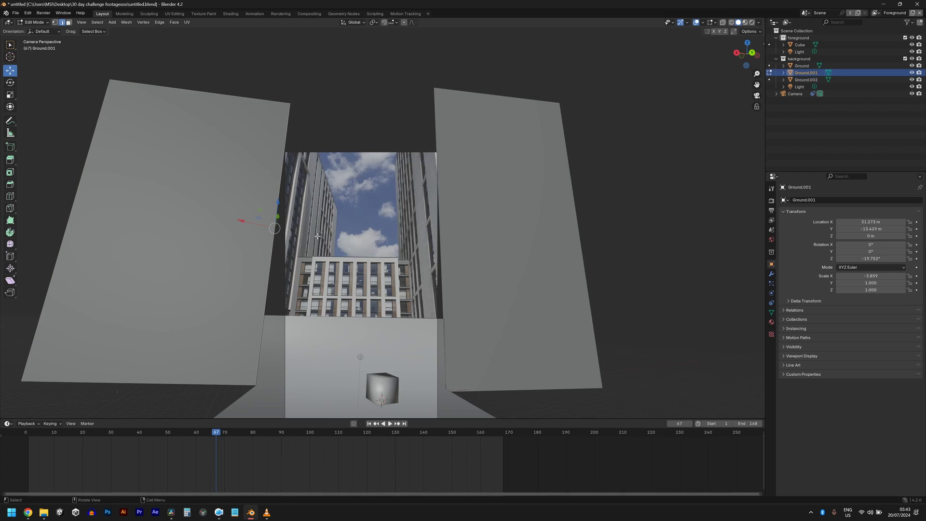
key(g)
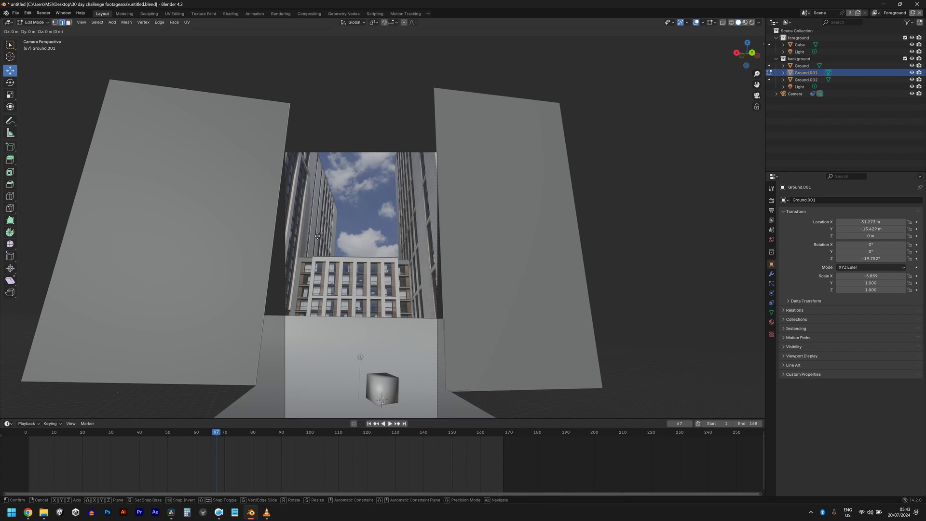
key(y)
key(y)
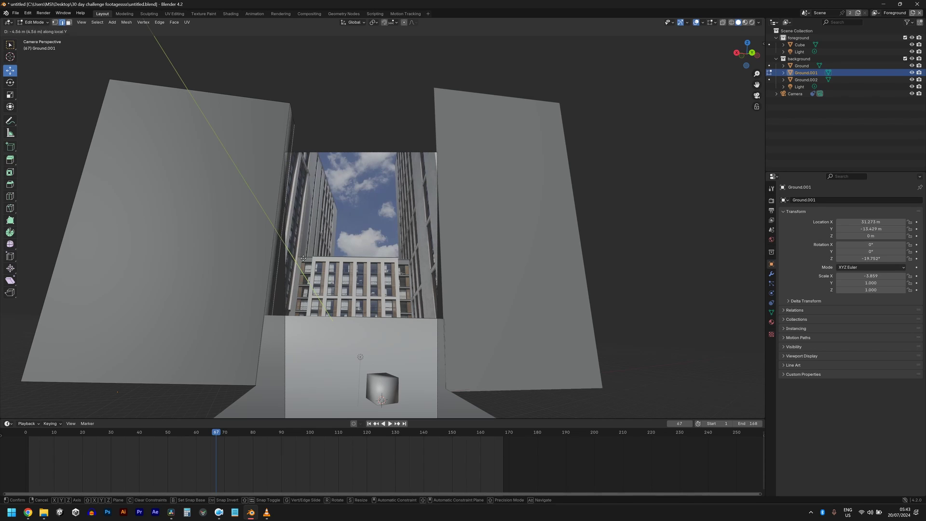
click(351, 263)
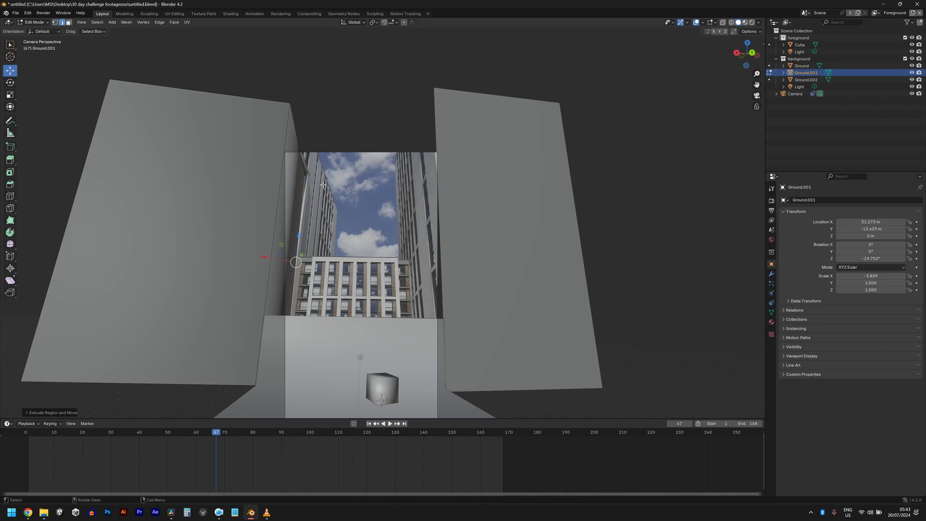
Adjust the new side face's top corner vertex upward and along local Y
click(54, 22)
click(305, 175)
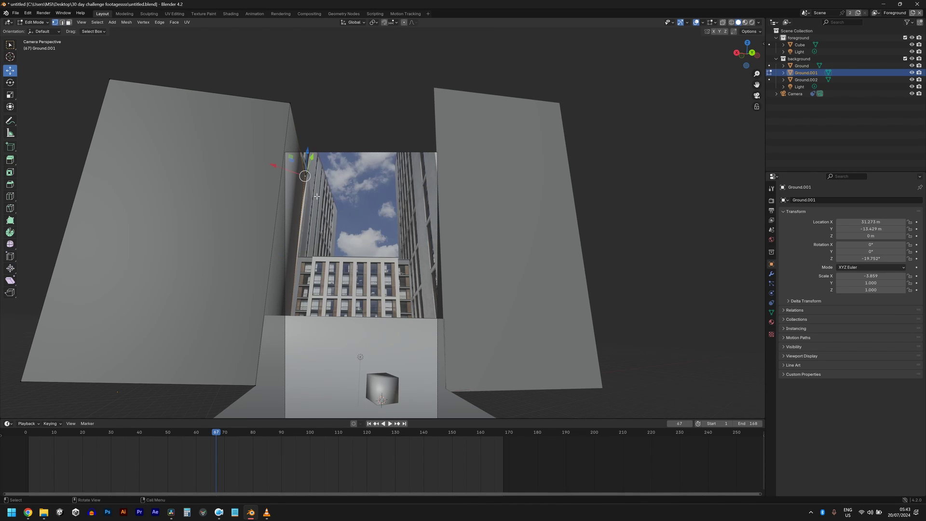
drag(306, 153, 307, 146)
key(g)
key(y)
key(y)
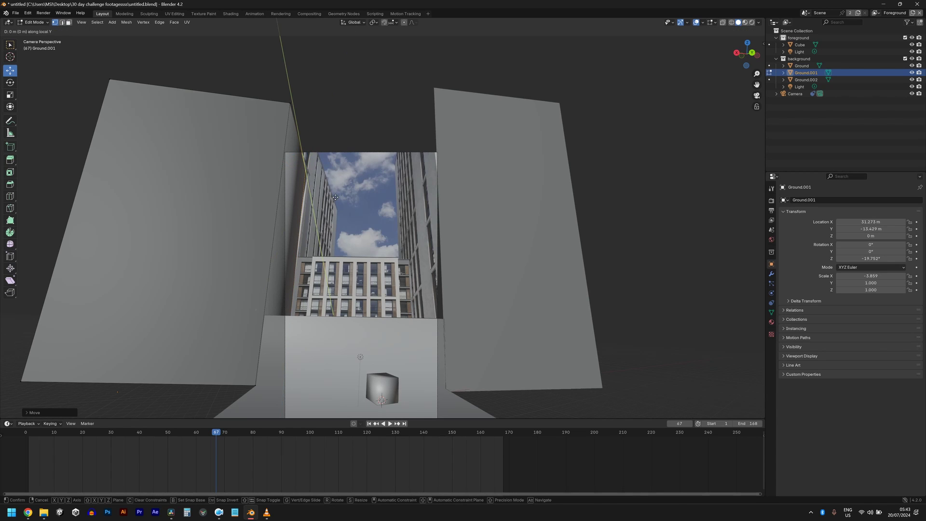
click(343, 202)
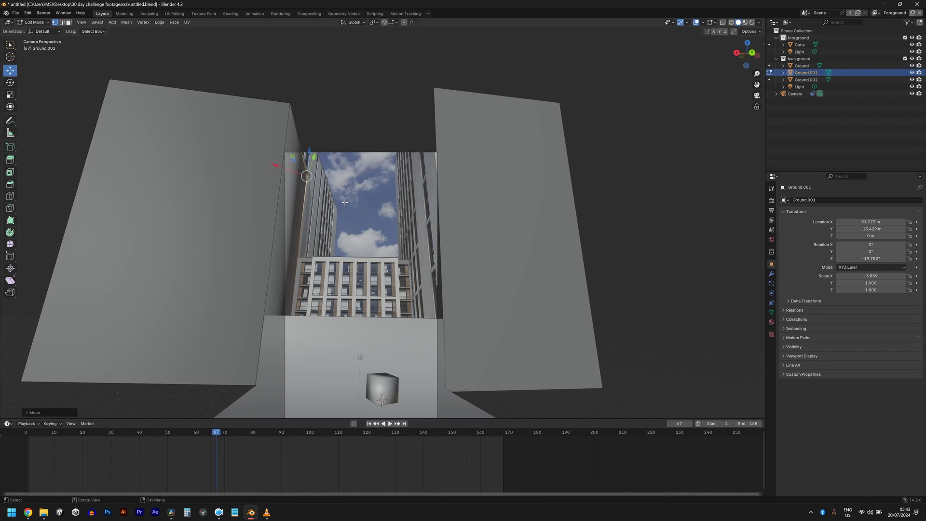
key(Tab)
click(449, 173)
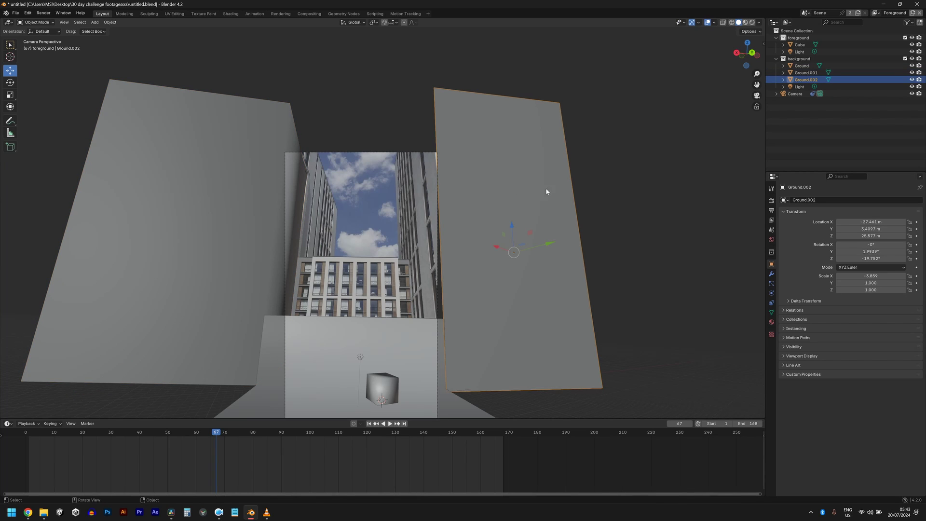
Tilt the right wall slightly, then extrude its inner left edge about 9.7 m along local Y
key(r)
click(618, 222)
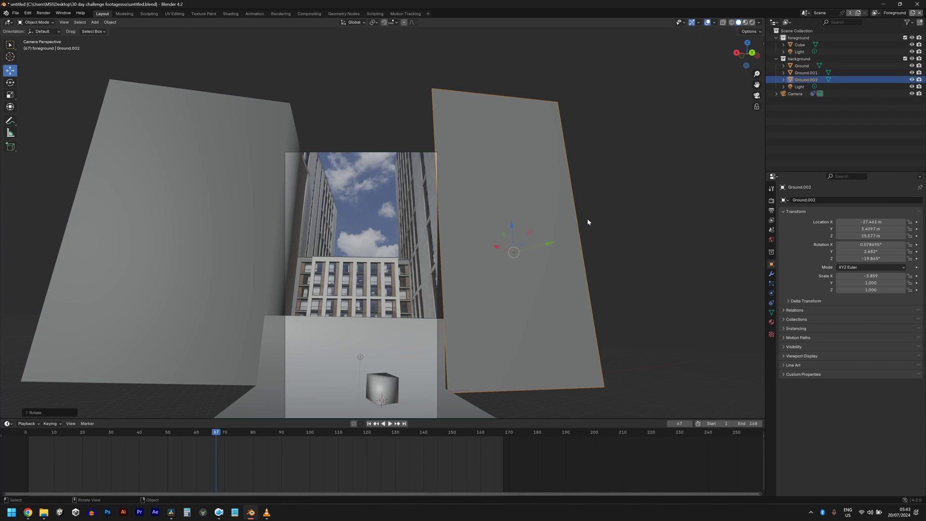
key(Tab)
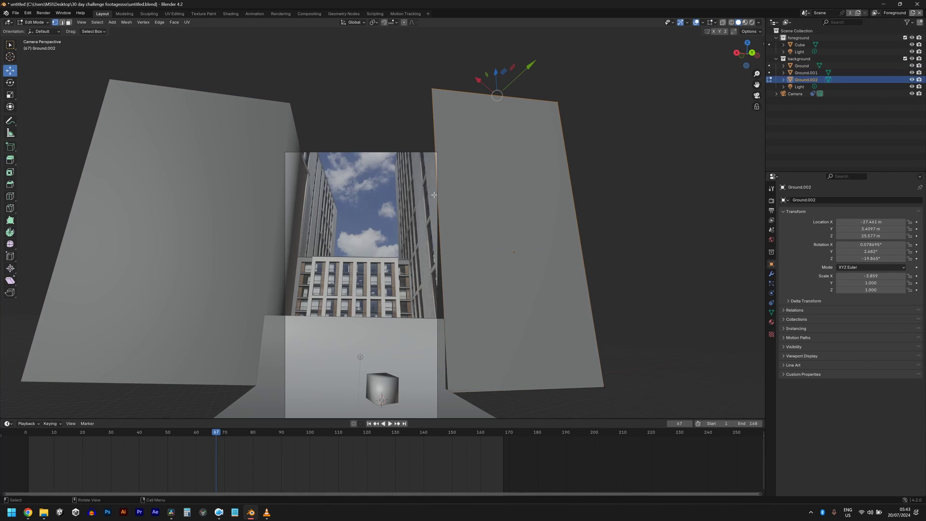
click(62, 22)
click(275, 90)
click(434, 146)
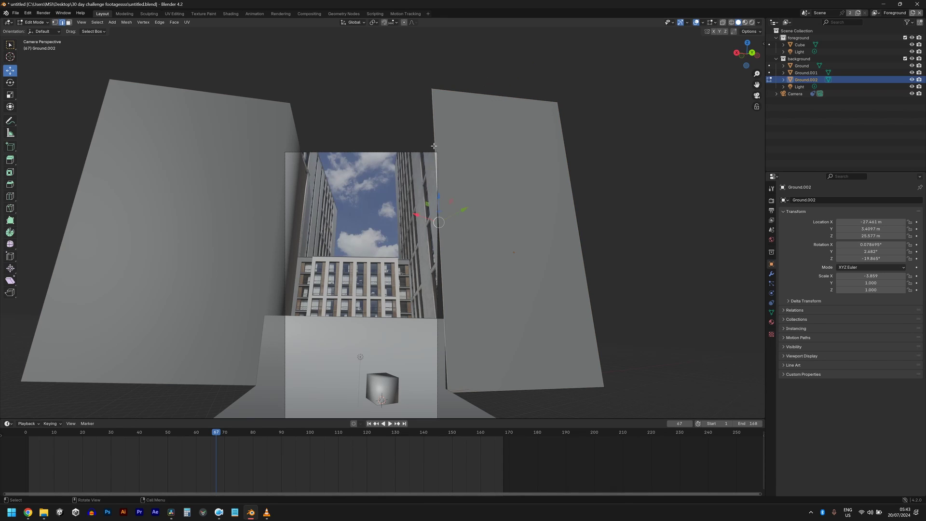
key(g)
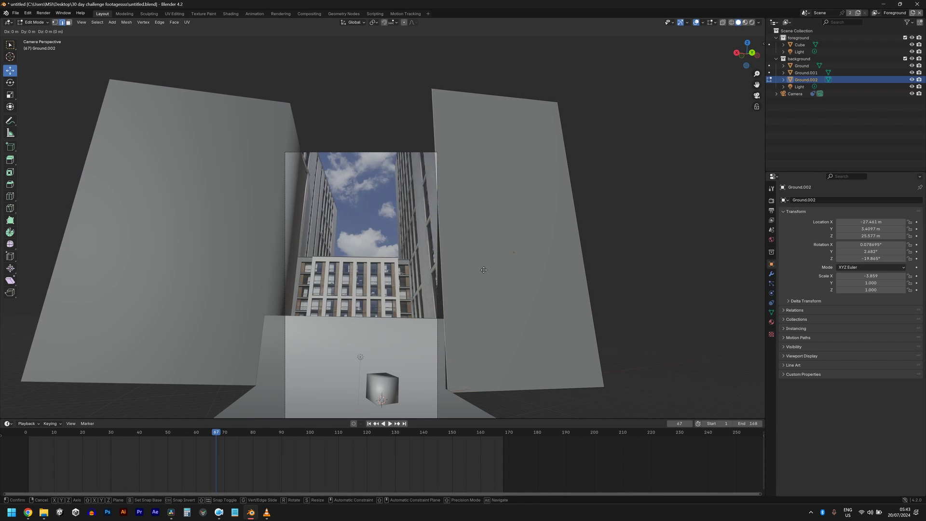
key(y)
key(y)
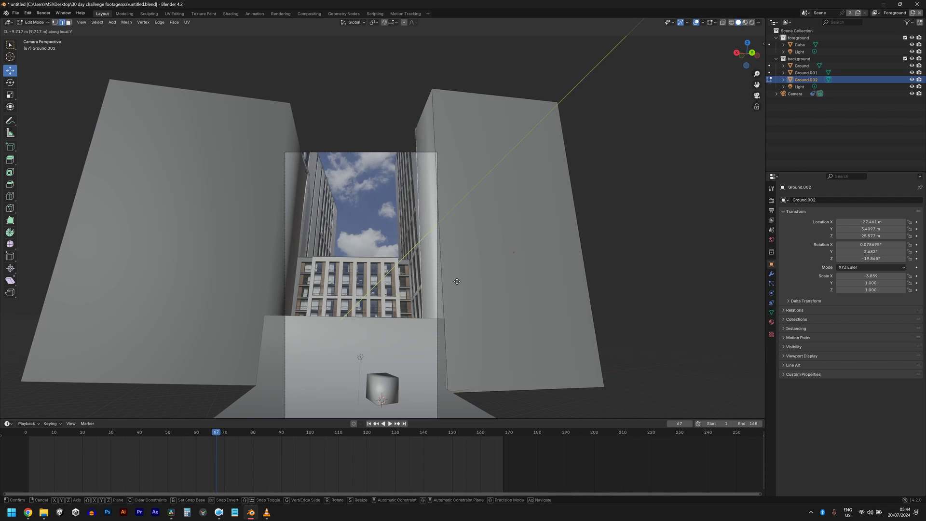
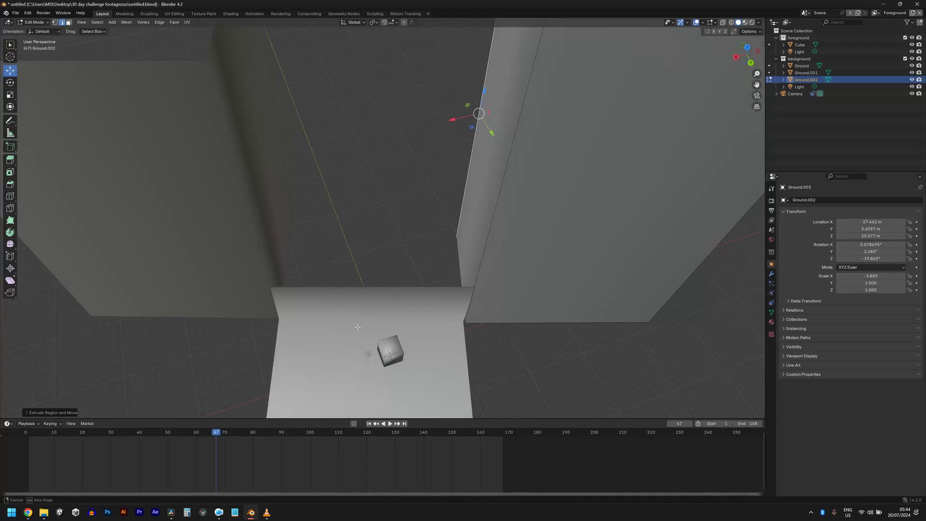
Reselect the Ground object and, back in Edit Mode, select the edge at the floor's fold
click(388, 289)
key(Tab)
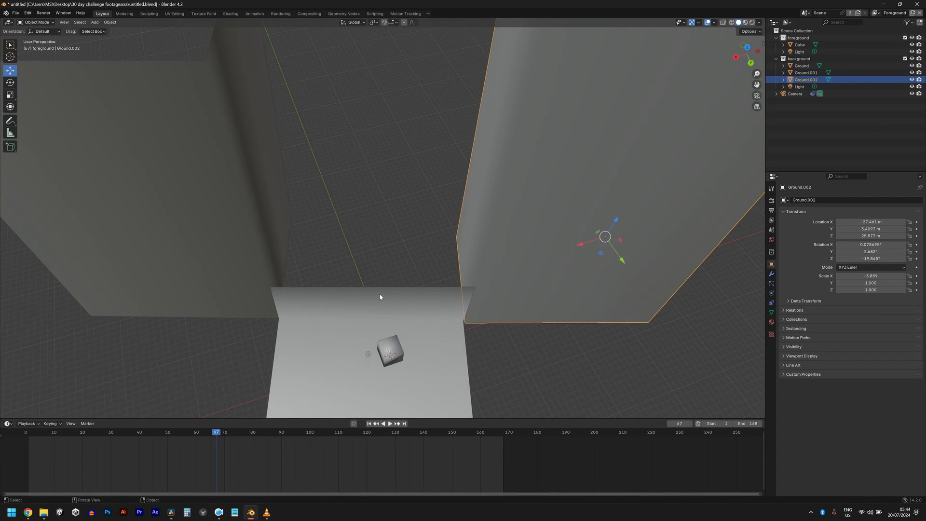
click(377, 298)
scroll(367, 310, down, 3)
key(Tab)
click(384, 254)
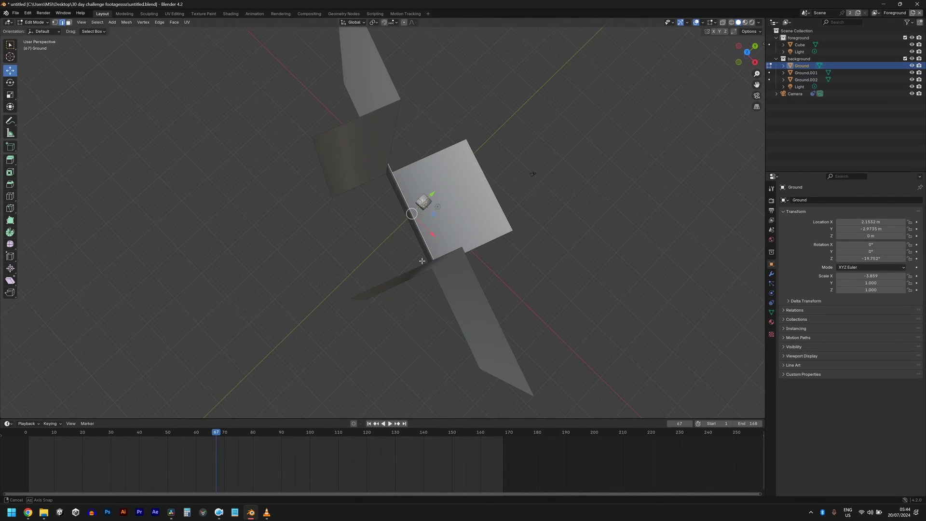
Extend the floor by moving the fold edge along local Y, checking it through the camera
key(g)
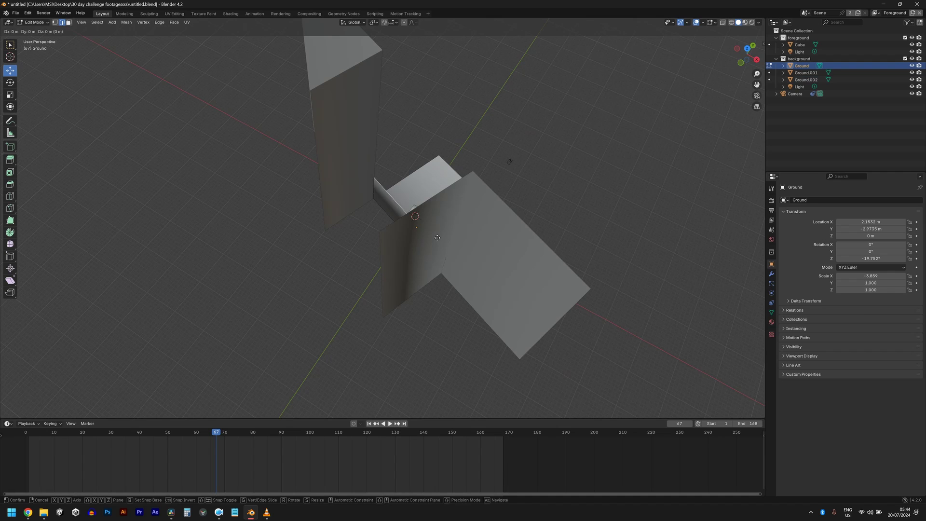
key(y)
key(y)
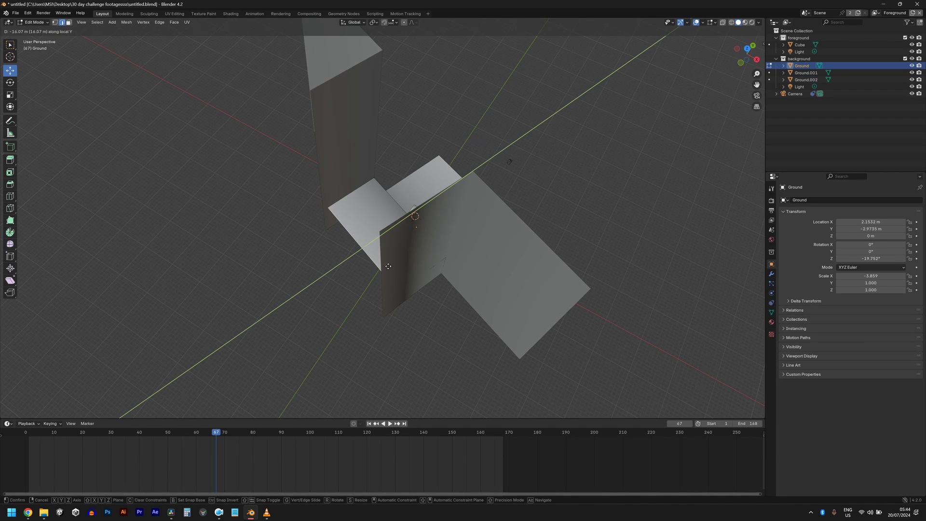
click(381, 265)
middle_drag(381, 265, 336, 238)
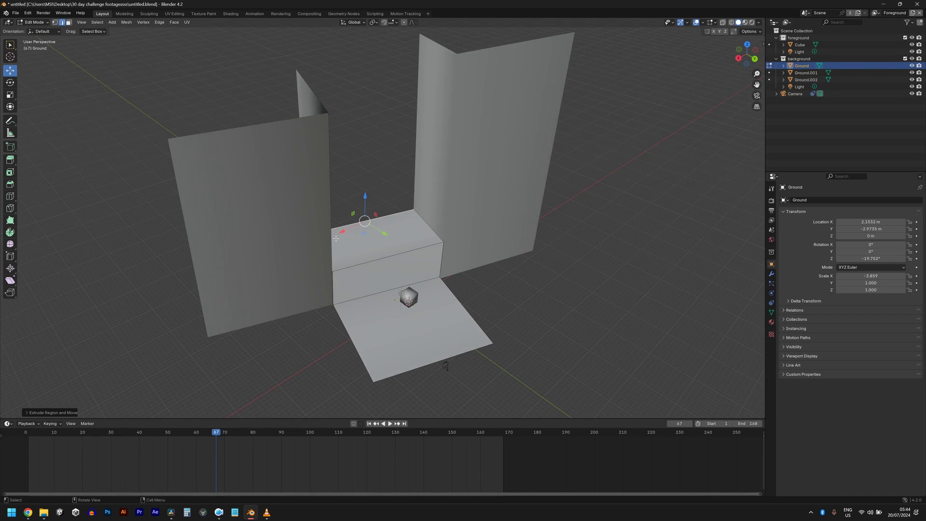
key(KP_0)
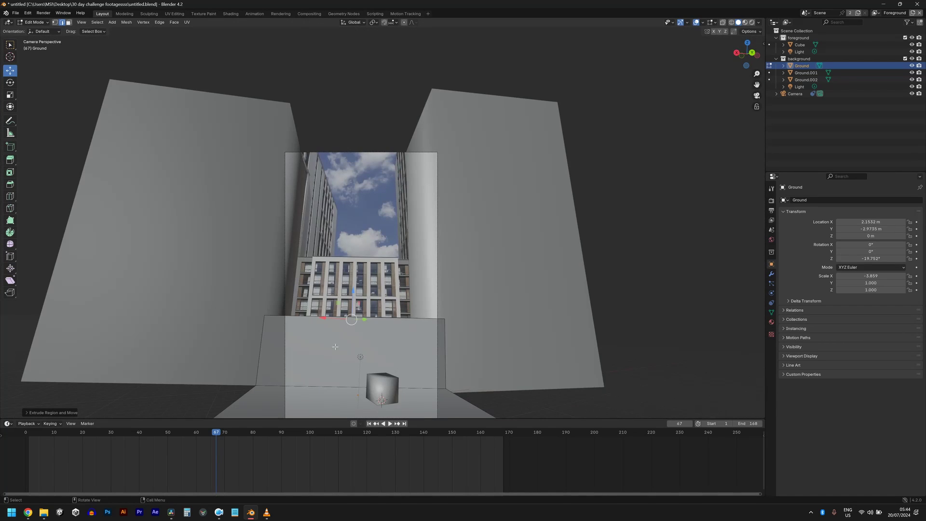
middle_drag(413, 288, 400, 264)
key(KP_0)
Extrude the top face upward on Z into a block and raise its top-right corner vertex
key(e)
key(z)
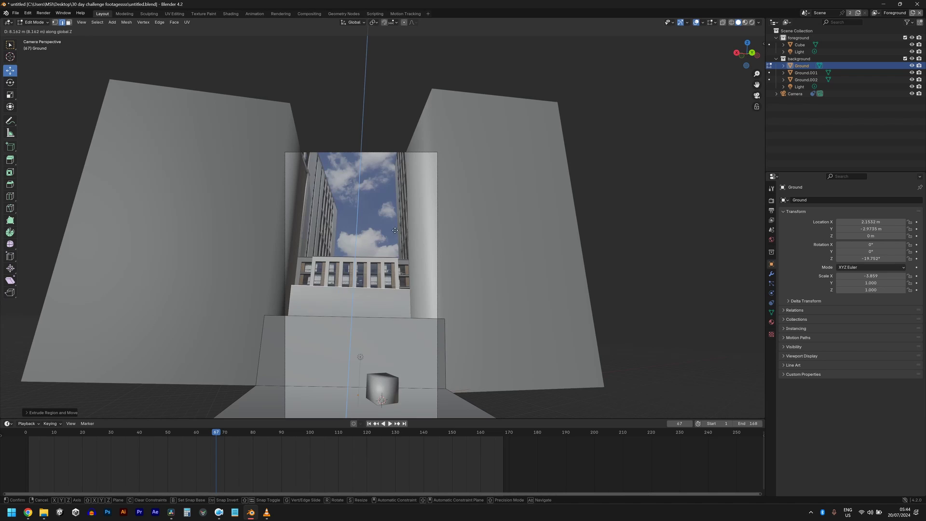
click(390, 201)
key(1)
click(410, 257)
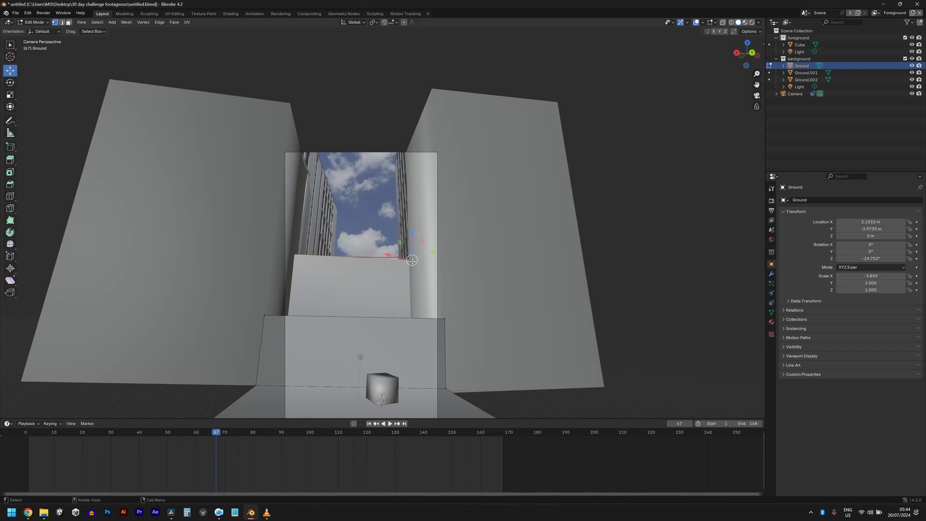
scroll(415, 261, up, 3)
key(g)
key(z)
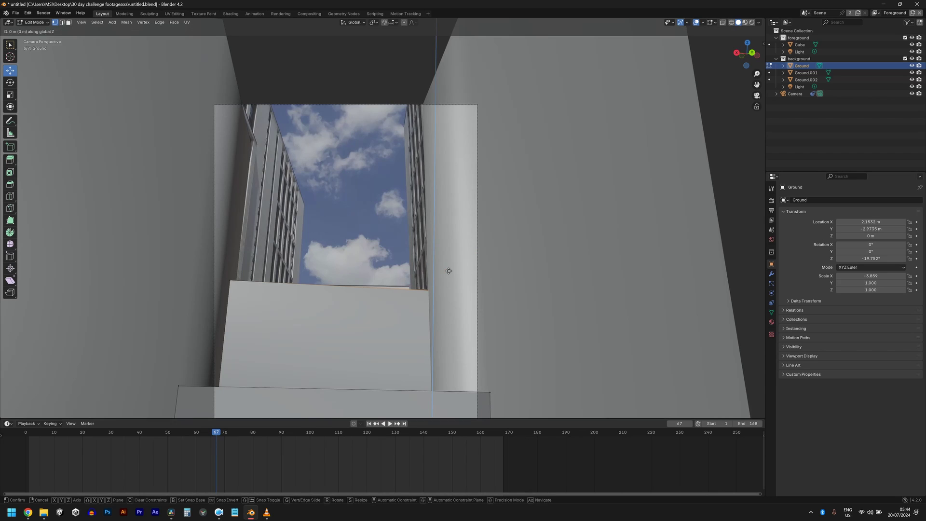
click(442, 229)
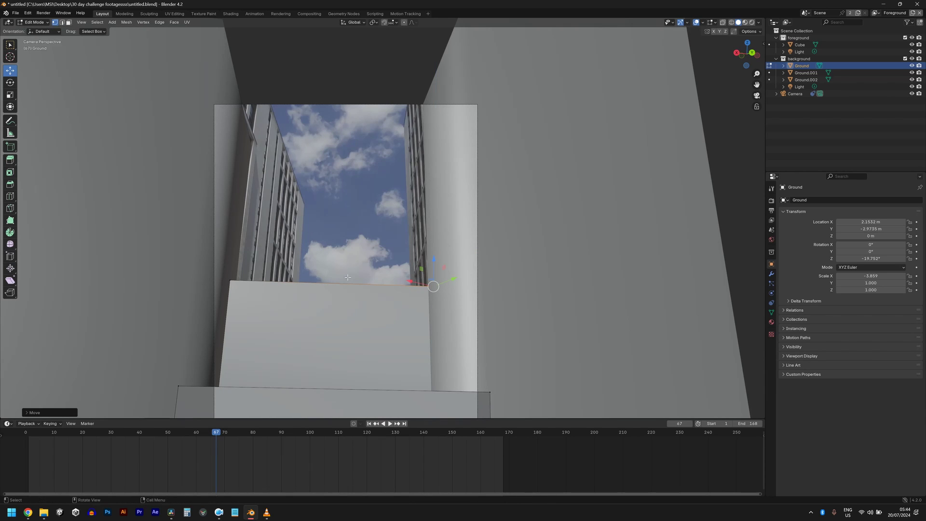
Extrude the block's top edge along local Y, then check the camera view and leave Edit Mode
click(62, 23)
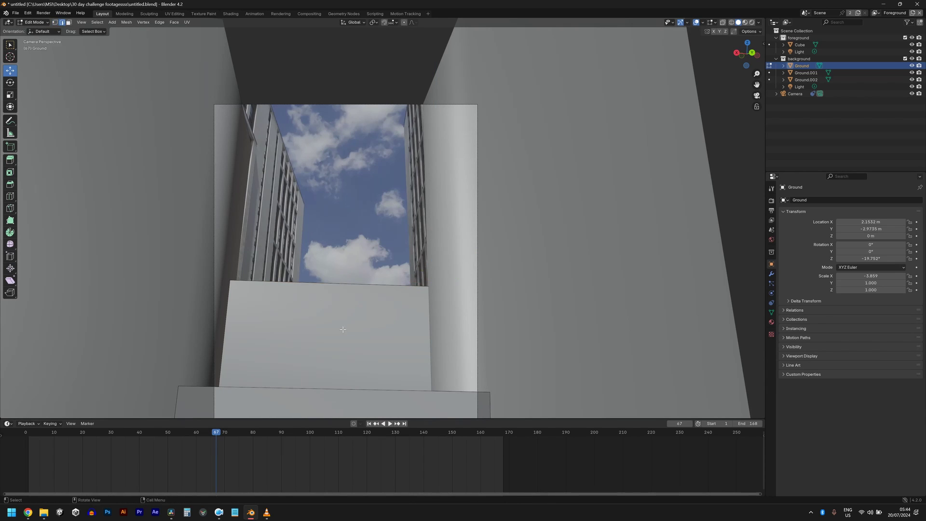
click(335, 282)
middle_drag(335, 281, 401, 333)
middle_drag(362, 292, 417, 322)
scroll(418, 323, down, 10)
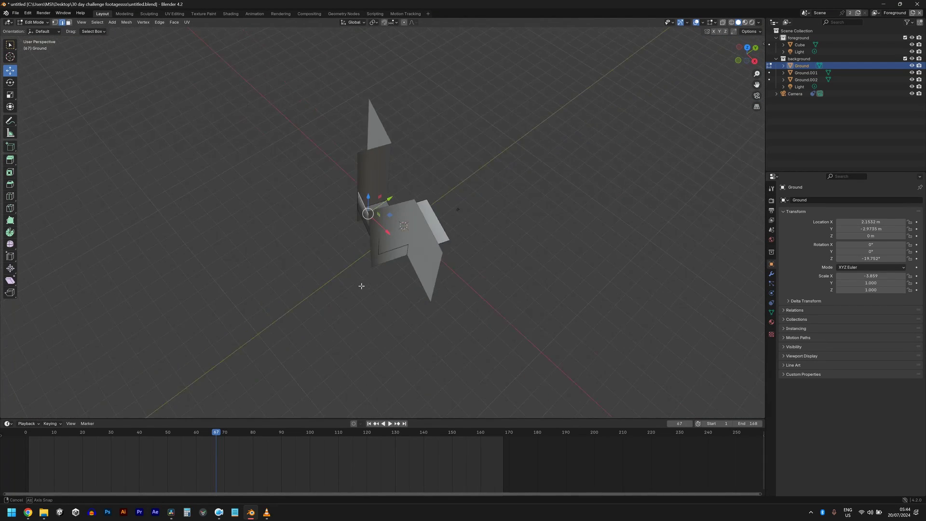
scroll(374, 273, up, 1)
key(g)
key(y)
key(y)
click(341, 288)
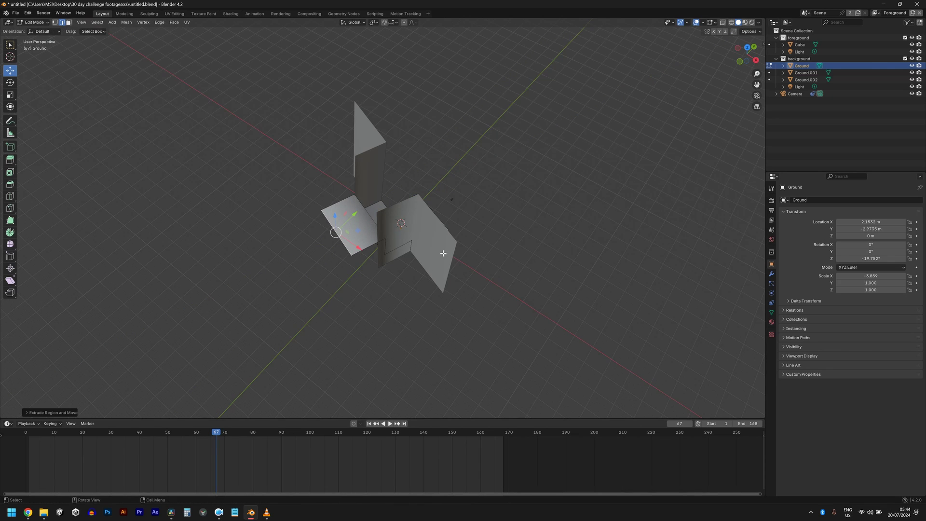
key(KP_0)
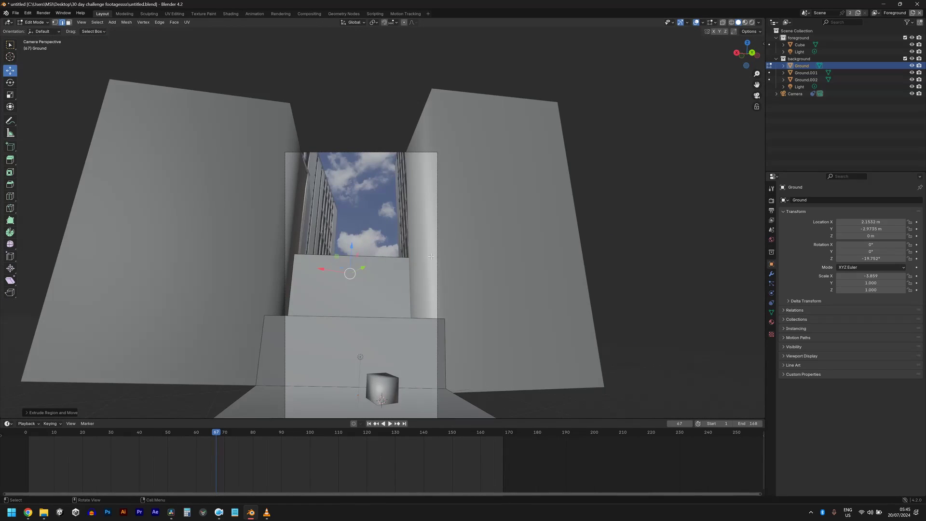
key(Tab)
Save, play the footage to frame 108, save again, and switch the viewport to Rendered shading
key(ctrl+s)
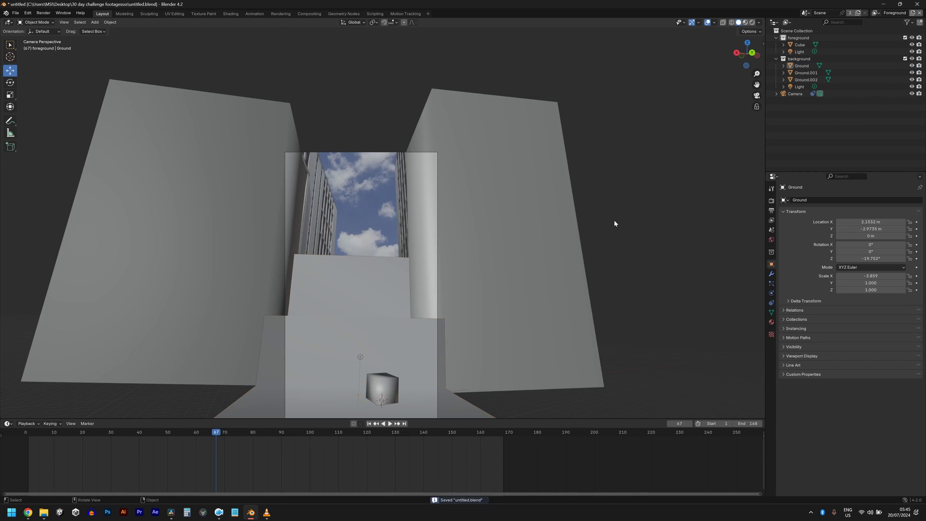
key(space)
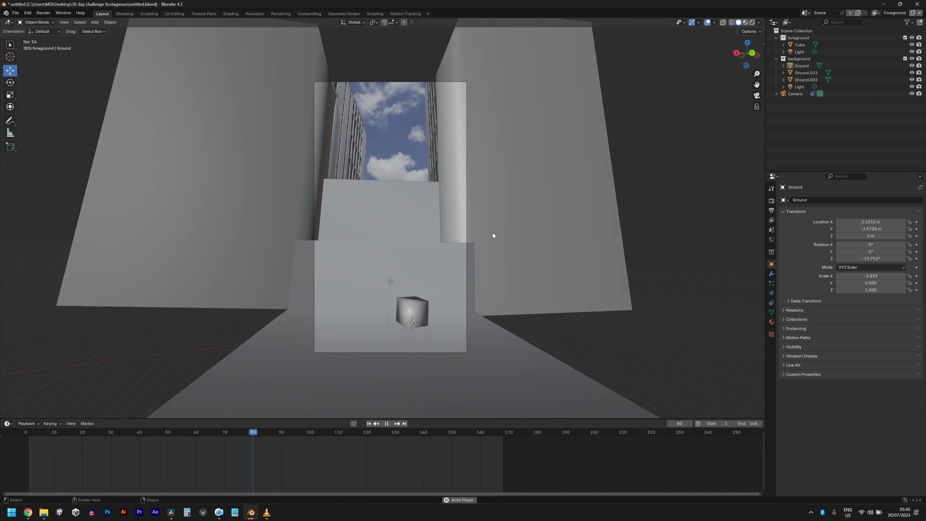
key(space)
key(ctrl+s)
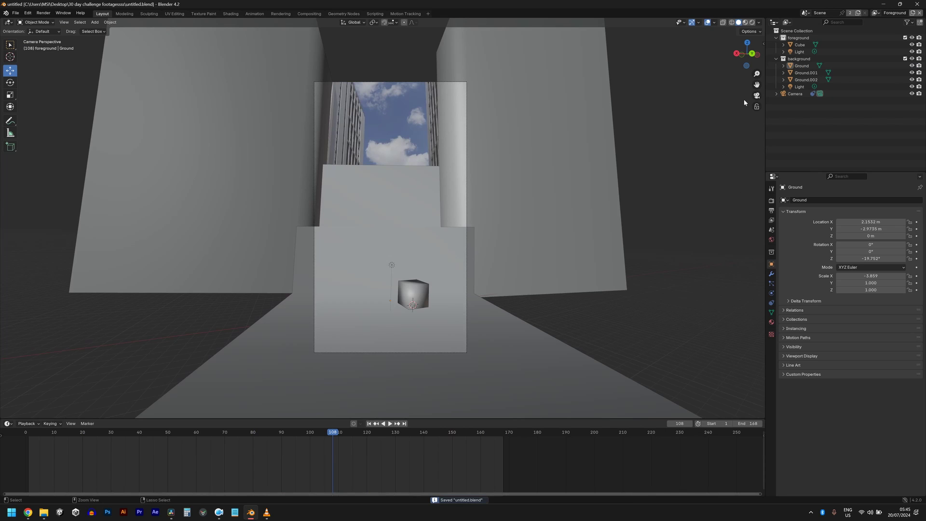
click(751, 22)
Set the render engine to Cycles with GPU Compute as the device
click(771, 200)
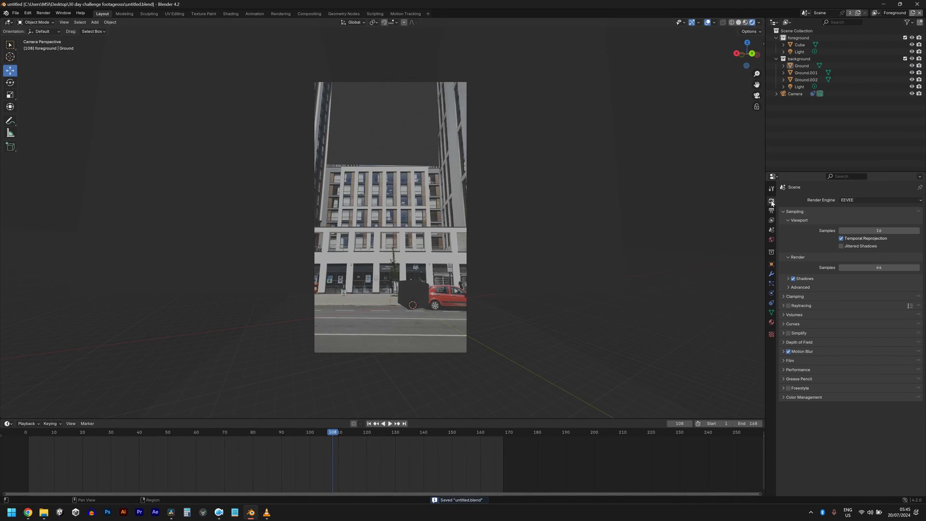
click(856, 199)
click(849, 224)
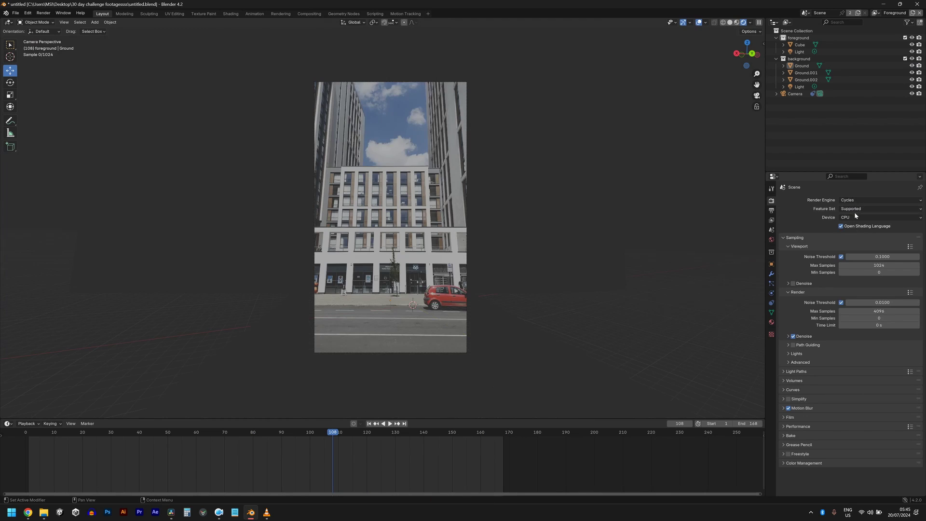
click(852, 218)
click(854, 233)
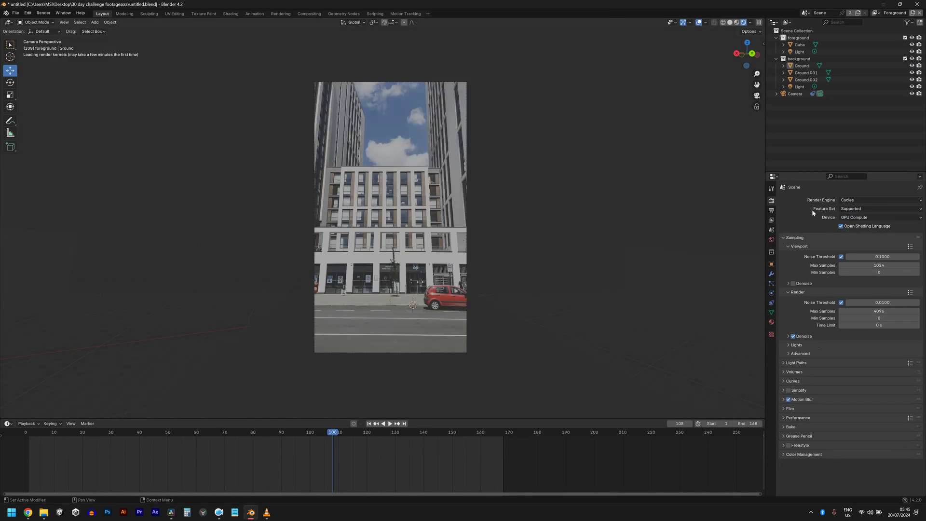
Drive the World colour with an Environment Texture loading delta_2_2k.exr
click(770, 240)
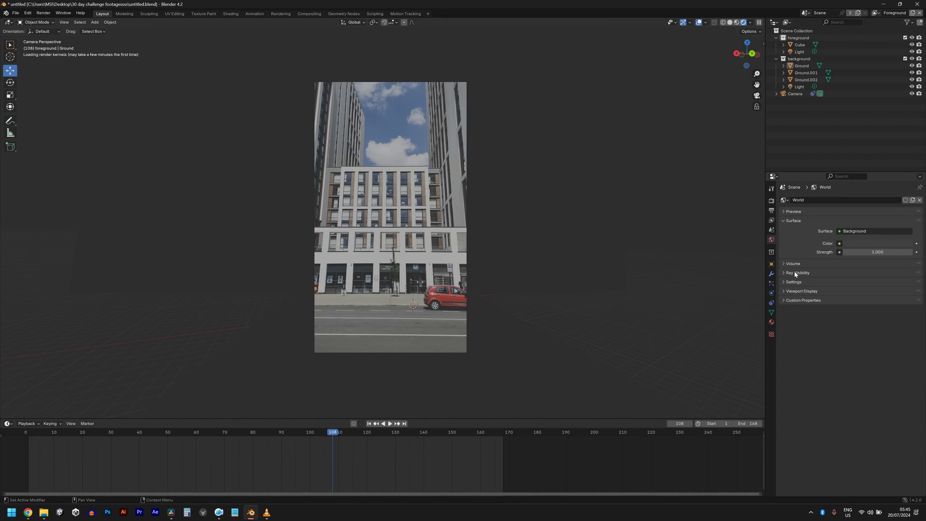
click(844, 241)
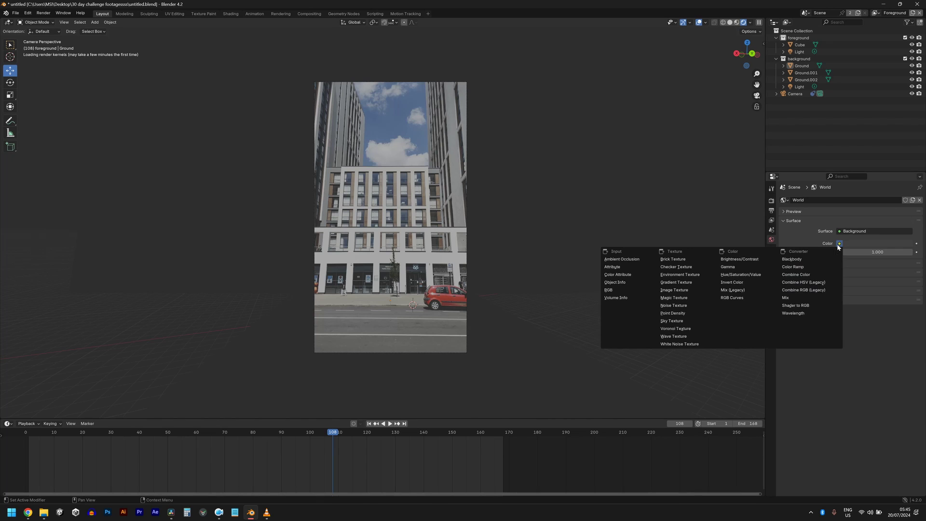
click(707, 271)
click(863, 252)
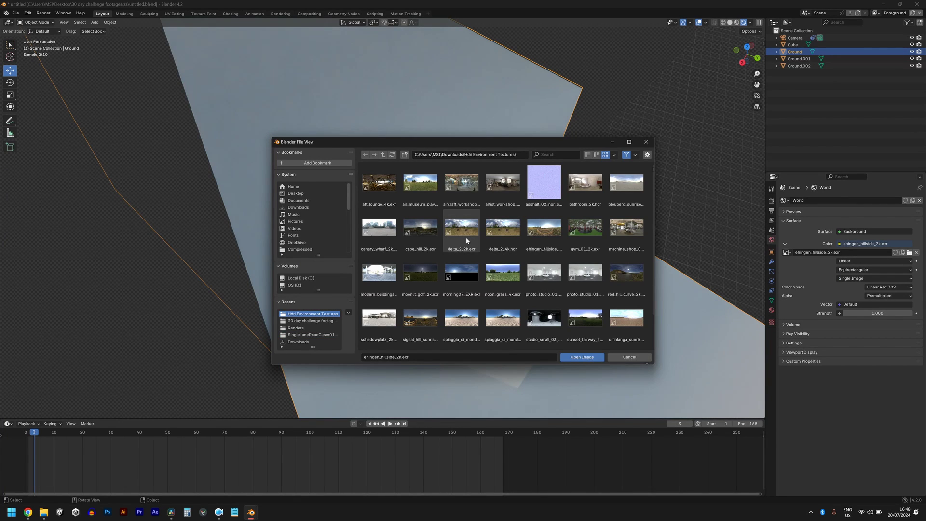
double_click(466, 238)
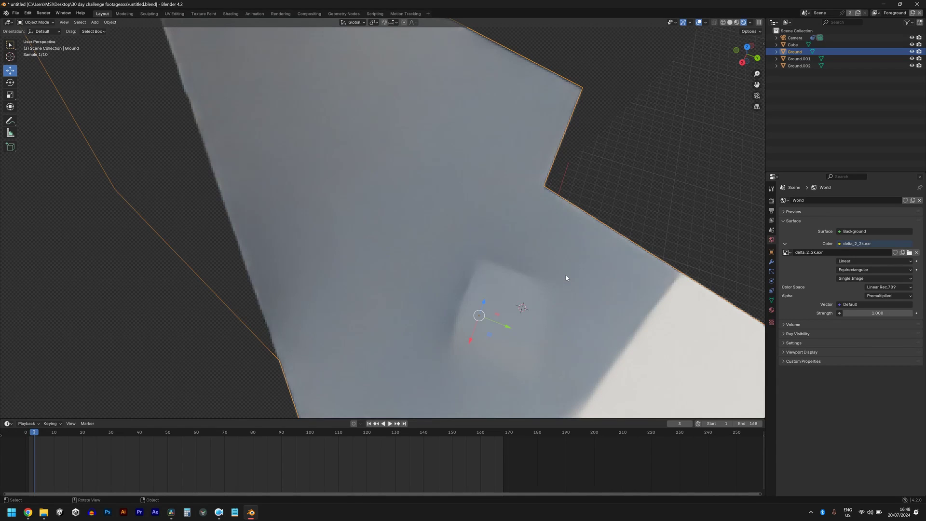
middle_drag(567, 278, 587, 267)
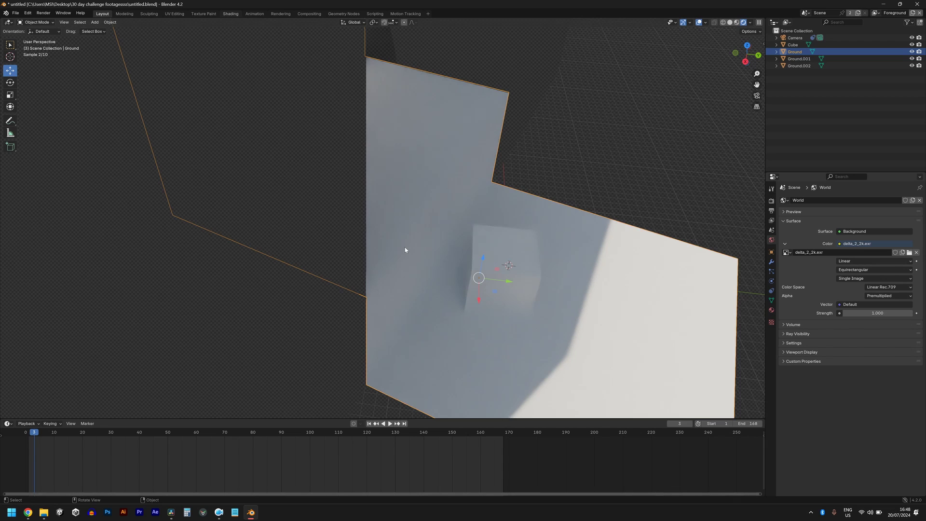
In the Shading workspace's World nodes, add Texture Coordinate and Mapping to the Environment Texture with Ctrl+T
click(230, 13)
click(167, 294)
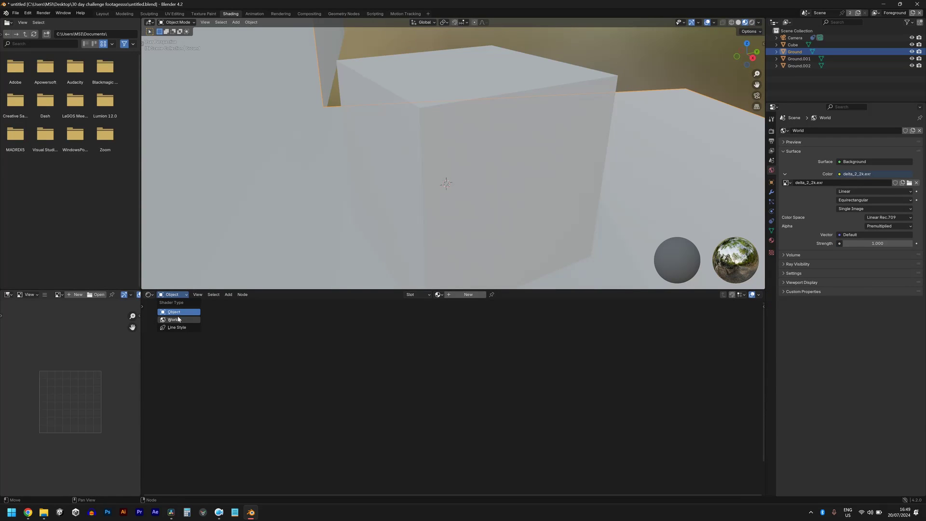
click(179, 318)
key(Home)
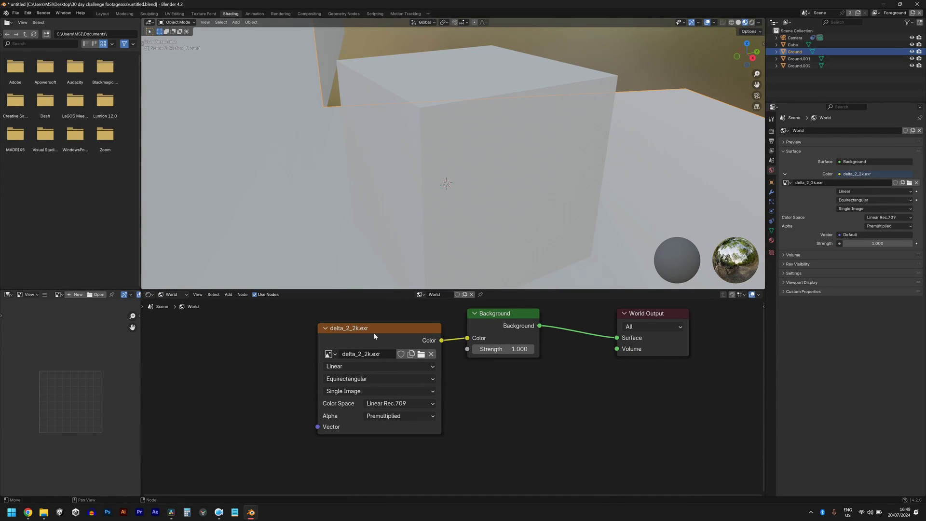
key(ctrl+t)
key(Home)
key(Home)
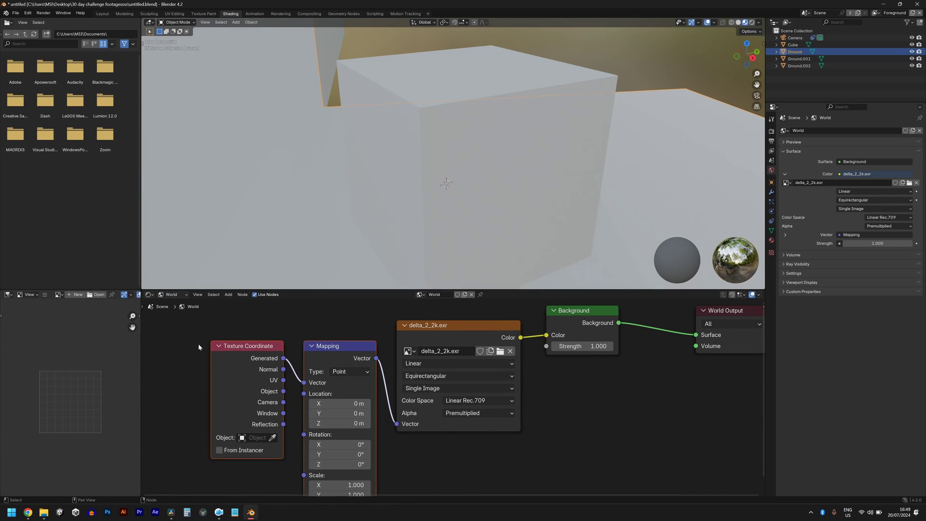
click(171, 294)
click(173, 312)
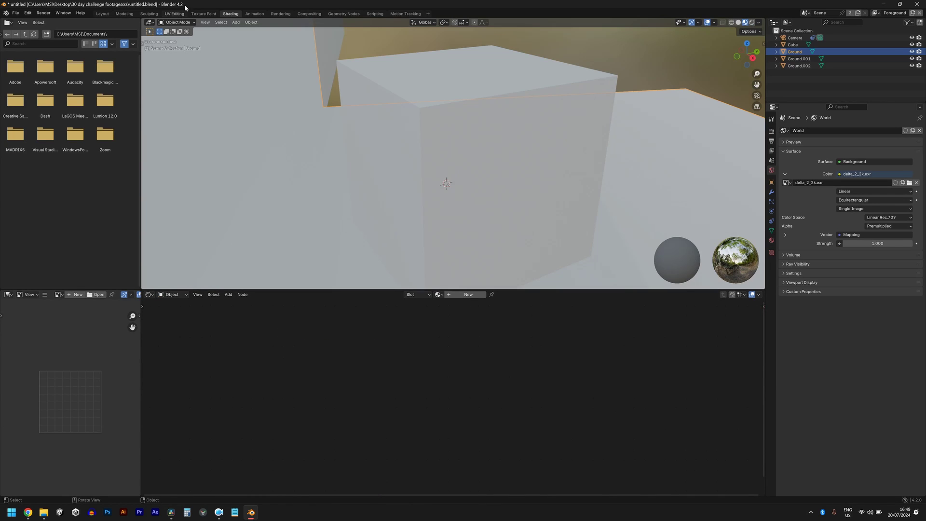
click(102, 13)
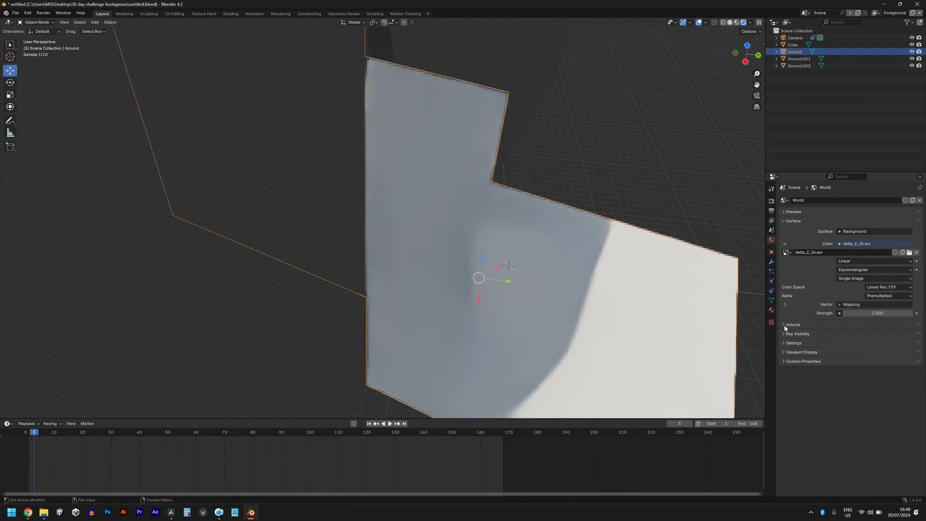
Set the HDRI Mapping Z rotation to 220° after trying 180°, then view through the camera
click(785, 304)
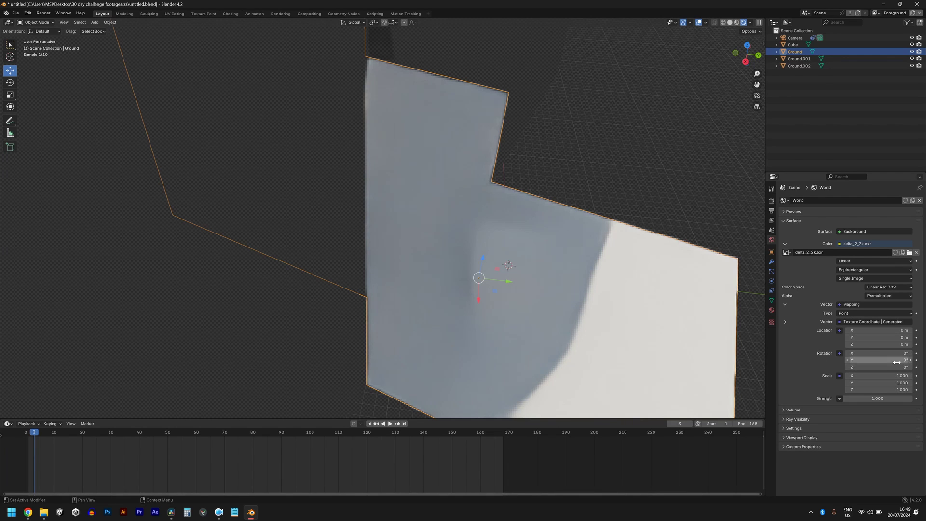
click(892, 367)
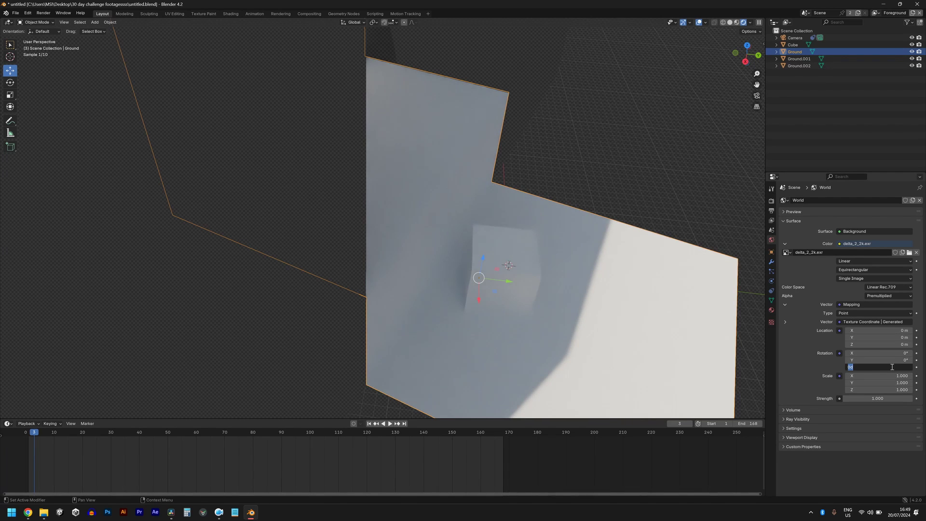
text(180)
key(Return)
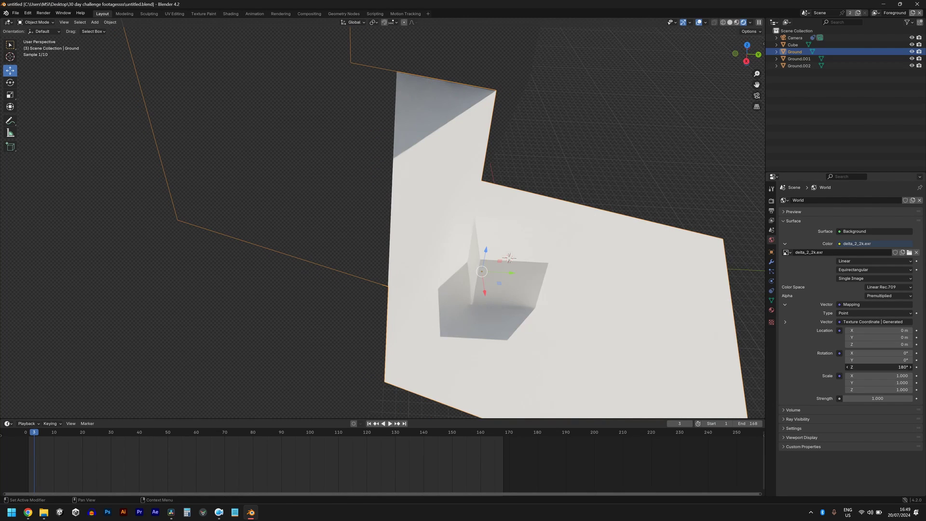
drag(880, 366, 896, 367)
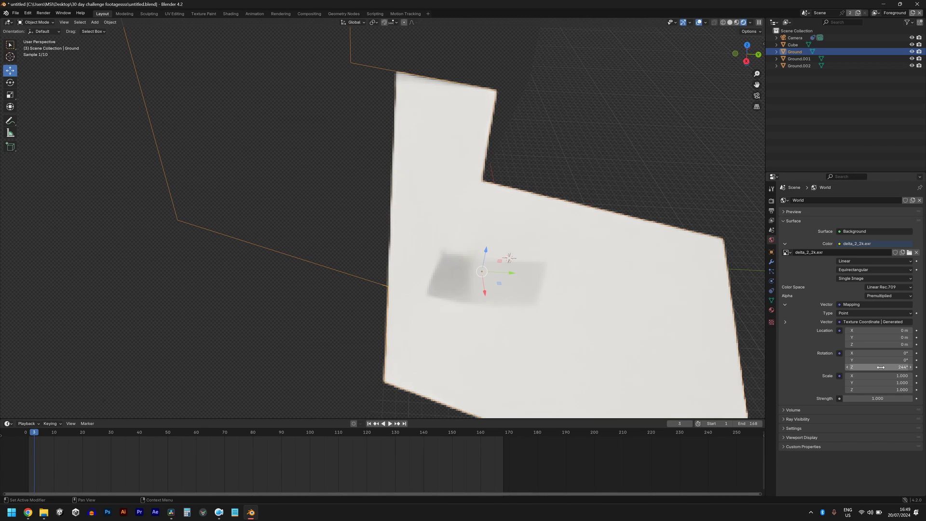
click(886, 367)
text(220)
key(Return)
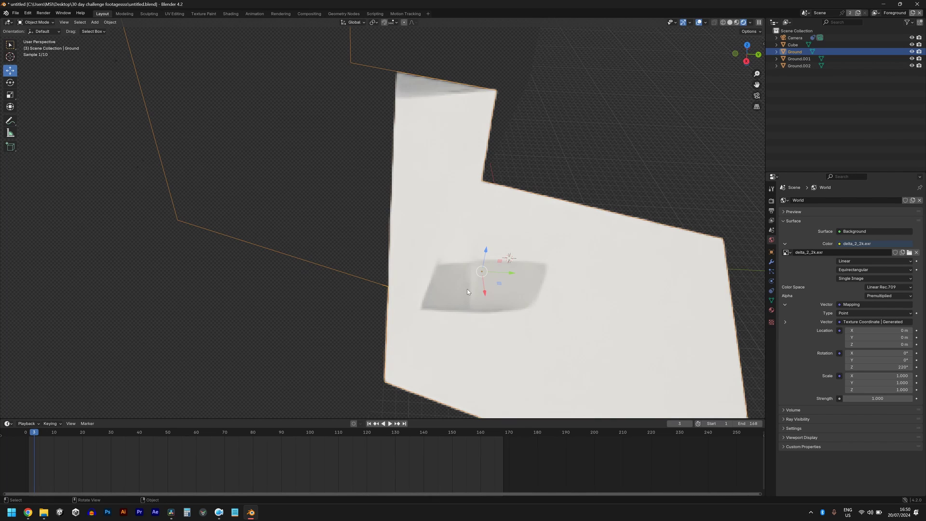
key(KP_0)
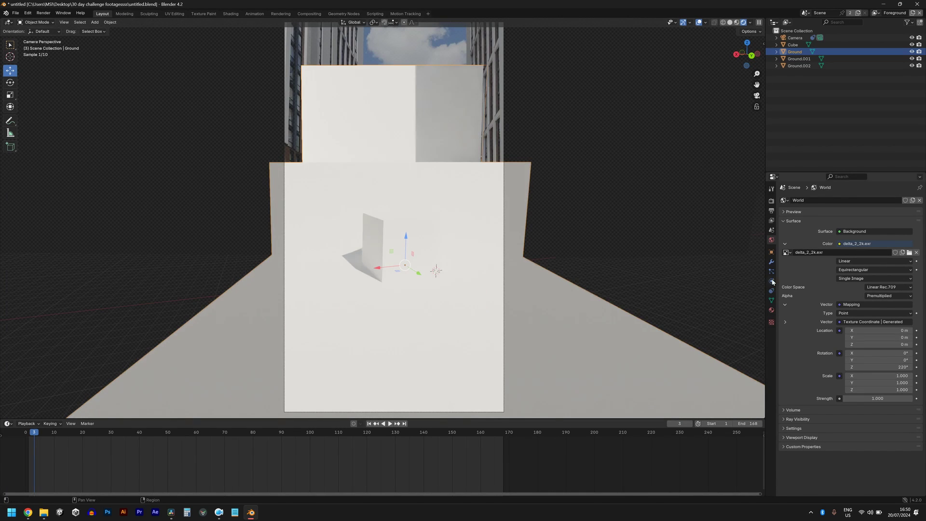
Enable Shadow Catcher in the ground plane's Visibility settings, then select the Ground.002 plane
click(771, 251)
scroll(842, 366, down, 3)
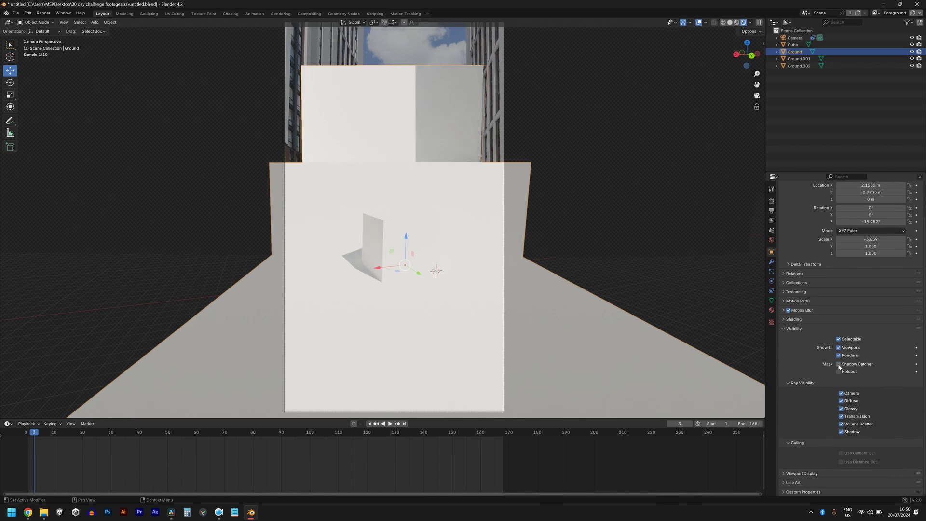
click(839, 364)
click(619, 202)
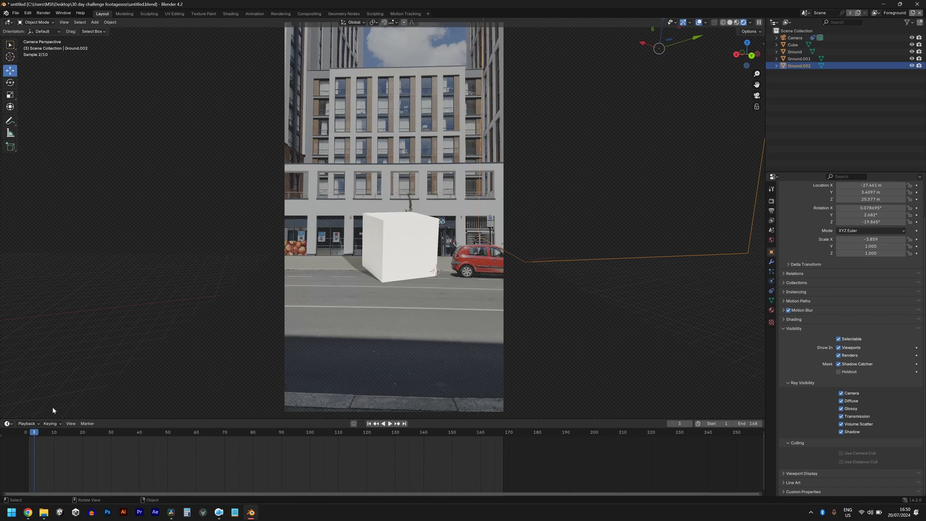
Play the tracked footage, scrub back to frame 10, and orbit toward the car rig
key(space)
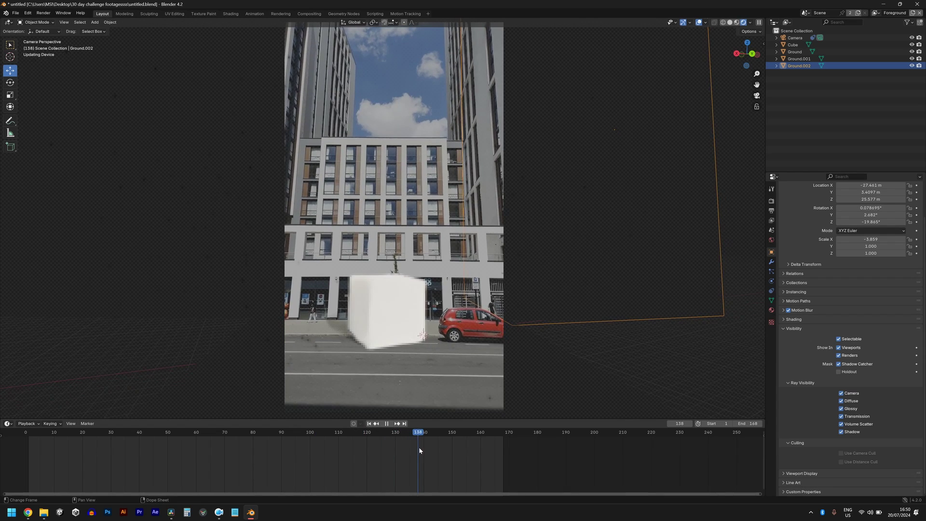
drag(292, 441, 55, 427)
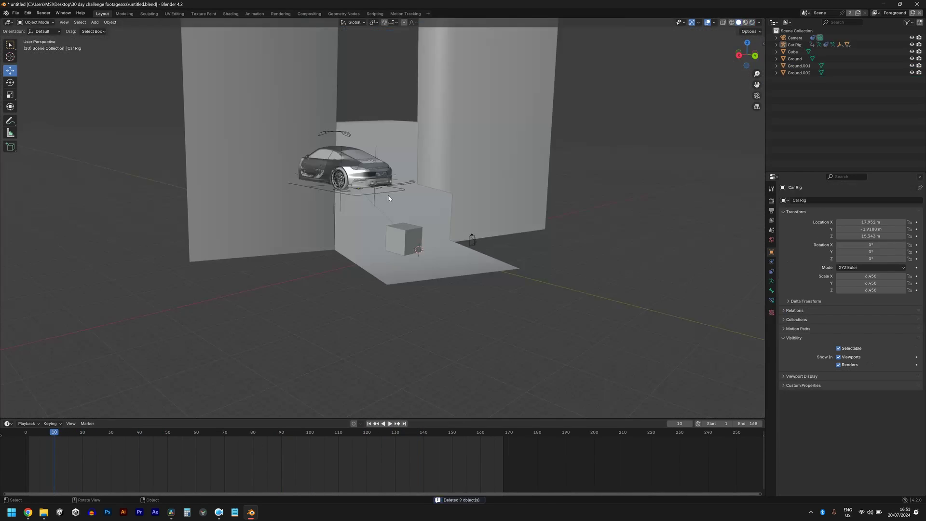
middle_drag(389, 198, 380, 174)
Select the Car Rig and move it along Y, orbiting to view it from behind
scroll(373, 269, up, 2)
click(390, 184)
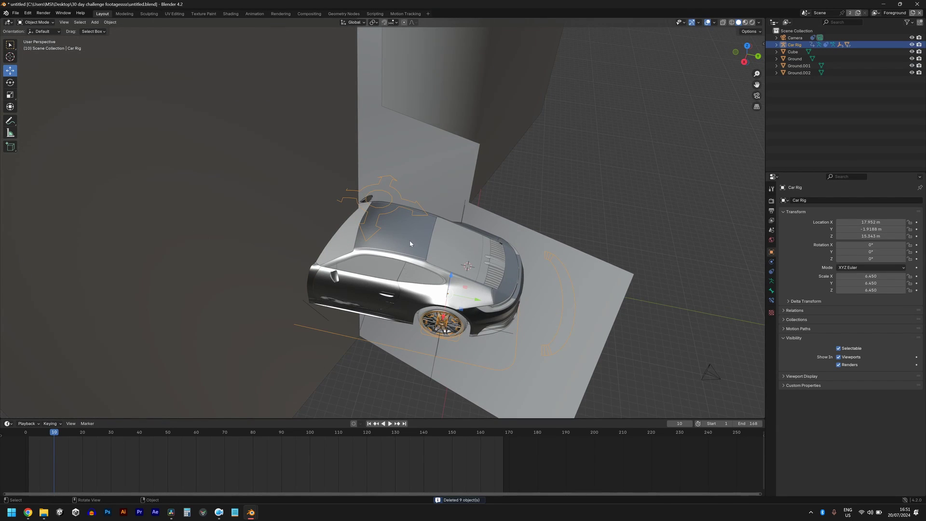
key(g)
key(y)
click(631, 290)
middle_drag(630, 291, 524, 231)
scroll(424, 198, down, 3)
middle_drag(338, 179, 383, 191)
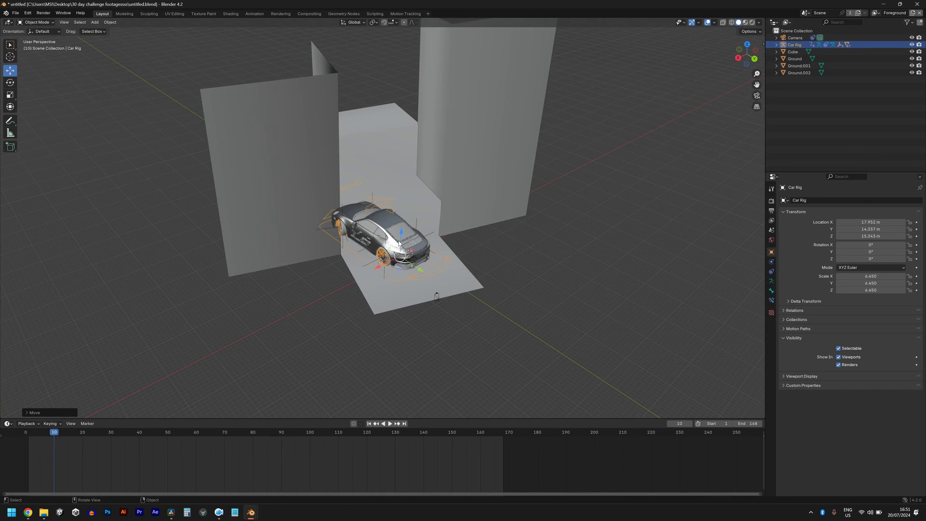
From top view, rotate the Car Rig about 160° on Z, tilt it on X, and adjust its height
key(KP_7)
key(r)
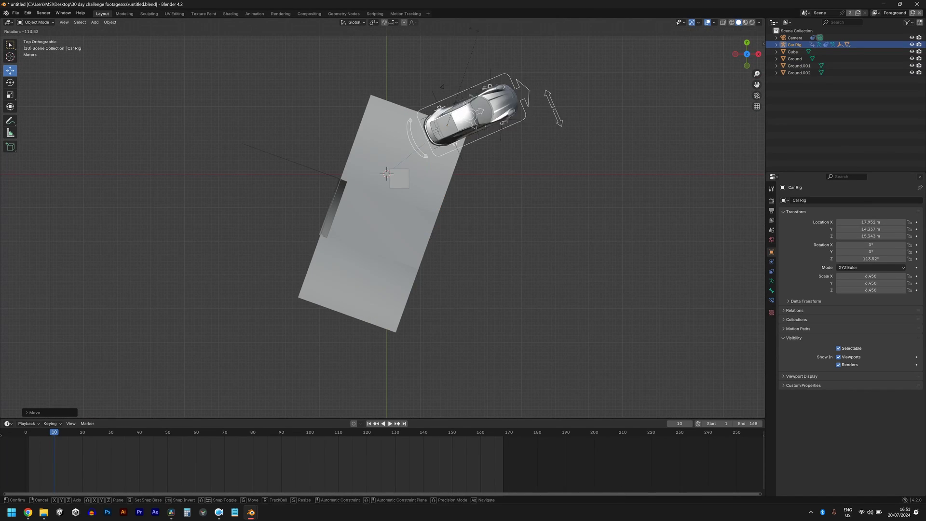
click(422, 58)
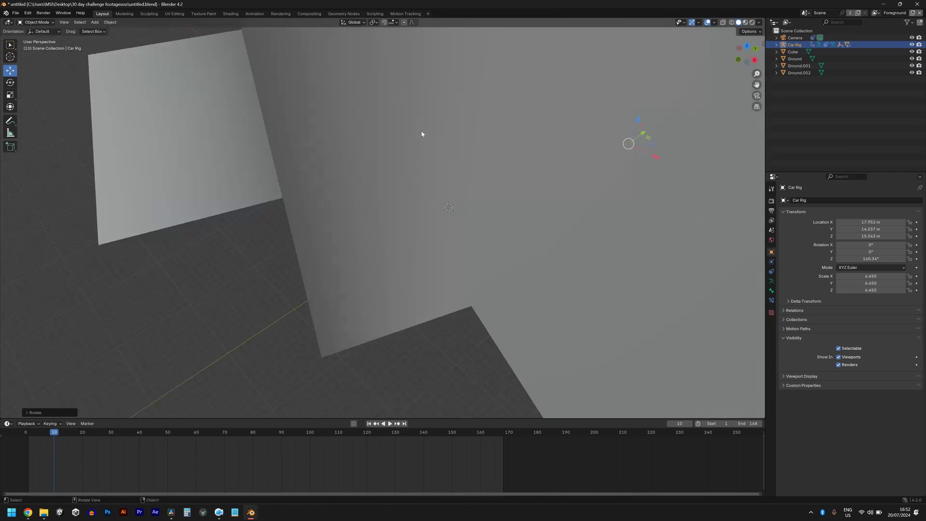
scroll(504, 168, down, 6)
key(r)
key(x)
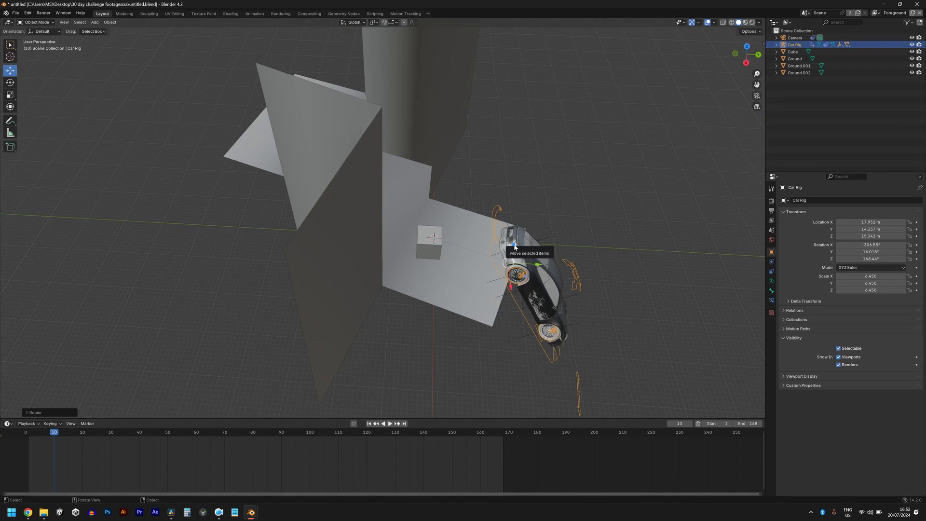
drag(514, 247, 391, 177)
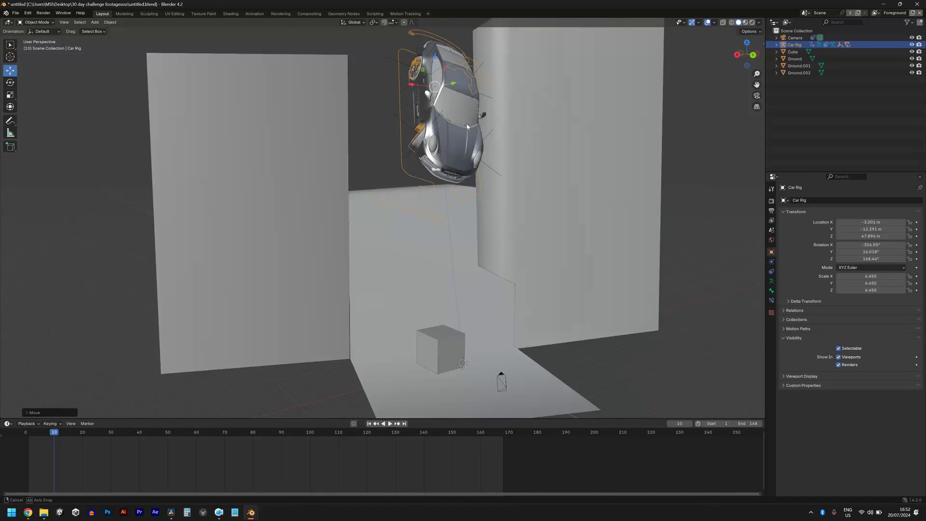
middle_drag(436, 128, 485, 123)
drag(446, 71, 419, 110)
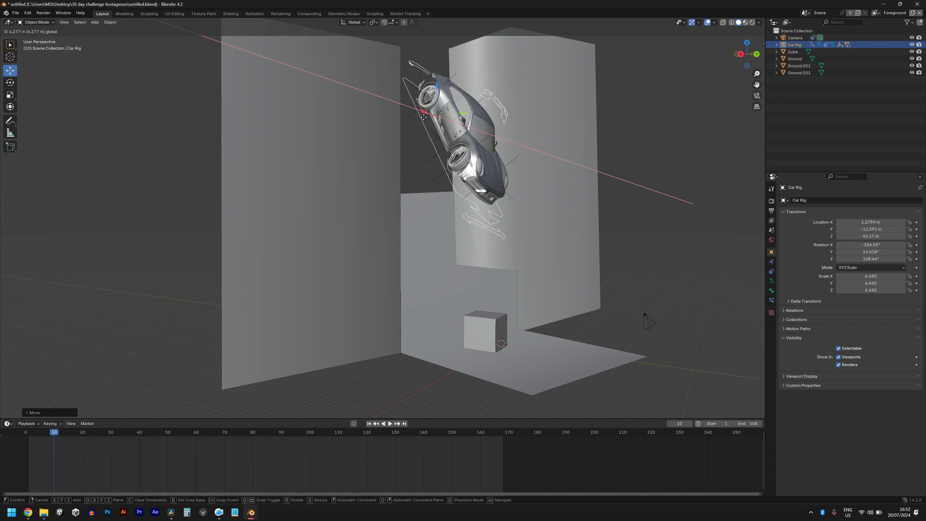
Nudge the Car Rig on X, check it in camera view at frame 27, re-tilt on X, and lower it slightly
drag(419, 111, 416, 110)
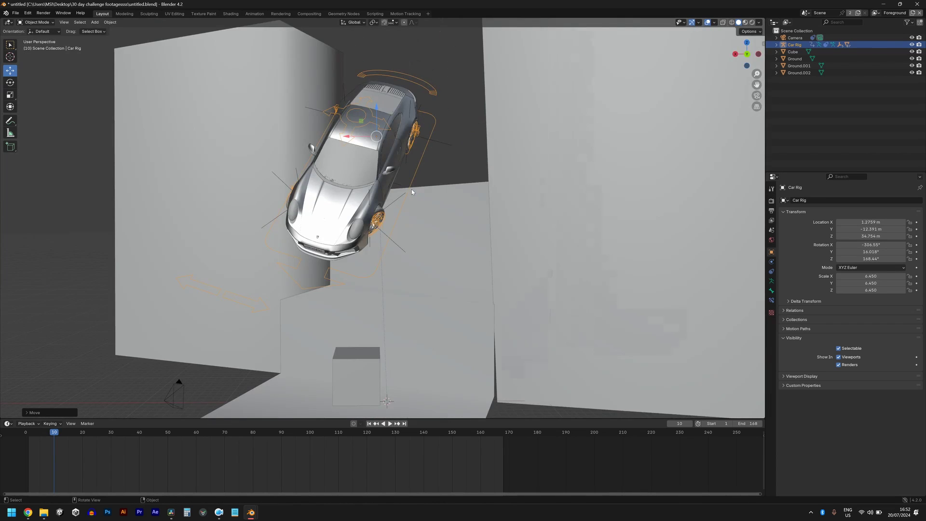
key(KP_0)
scroll(435, 178, down, 3)
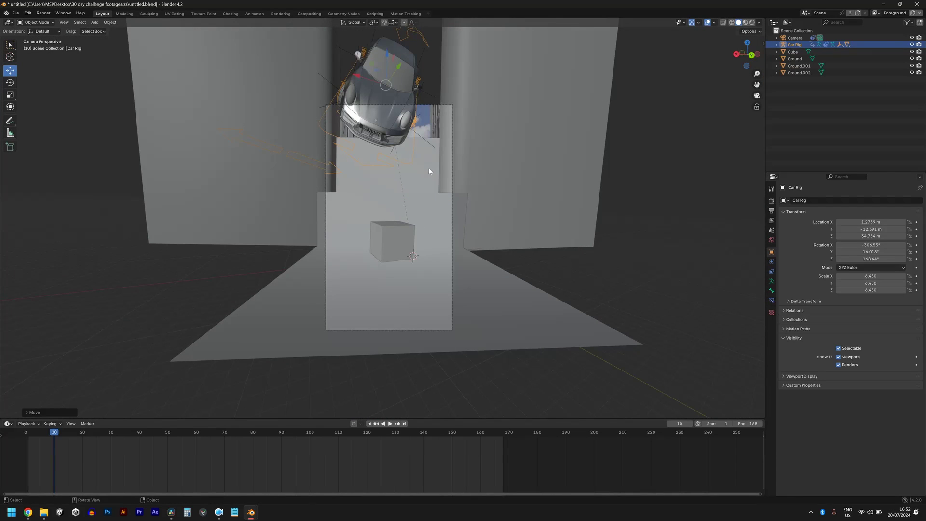
drag(29, 433, 215, 463)
key(r)
key(x)
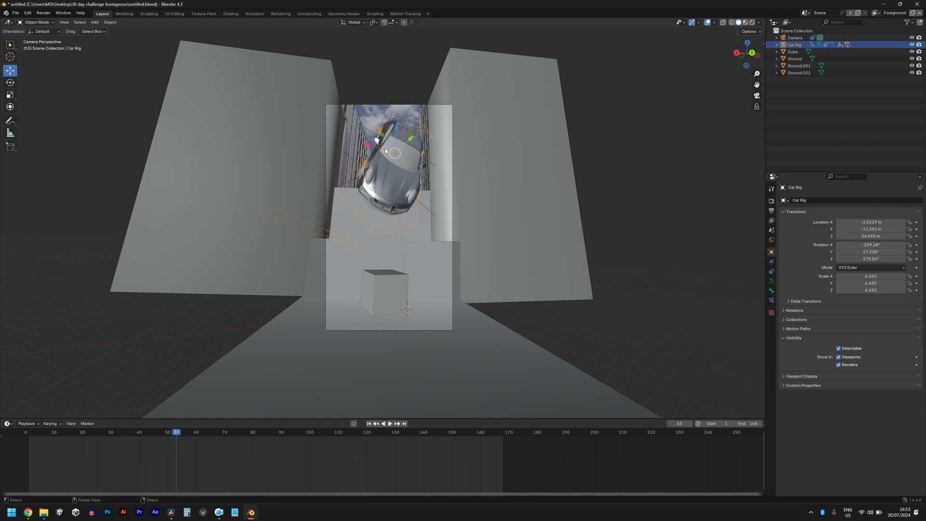
drag(397, 129, 397, 143)
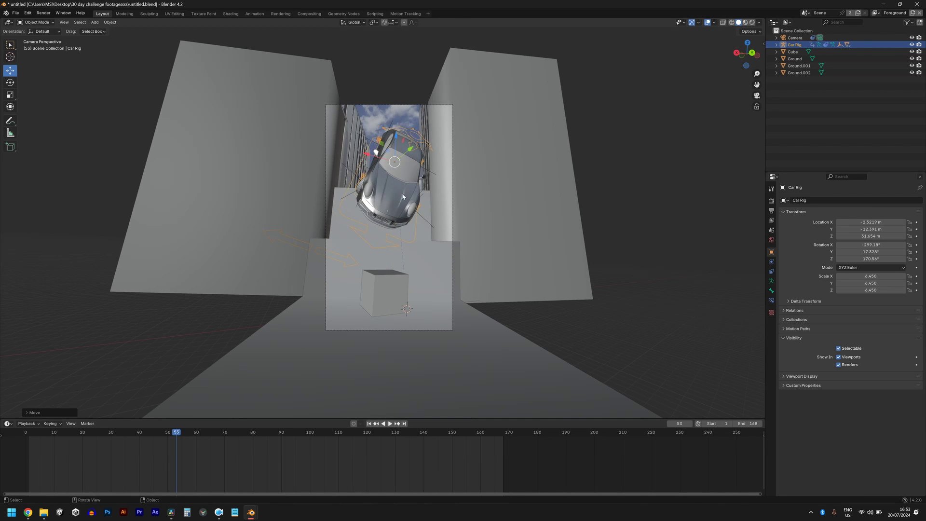
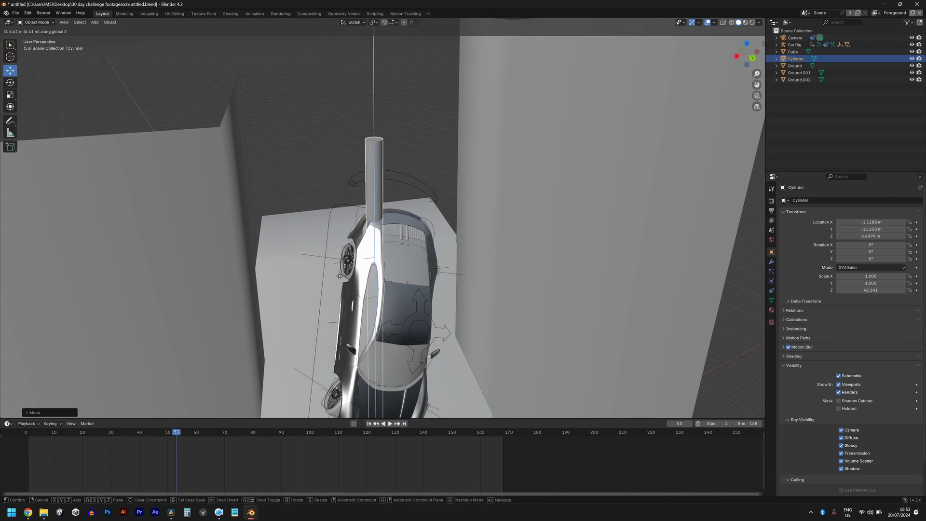
Raise the pole to Z 76 m, then fine-tune its height vertically
text(76)
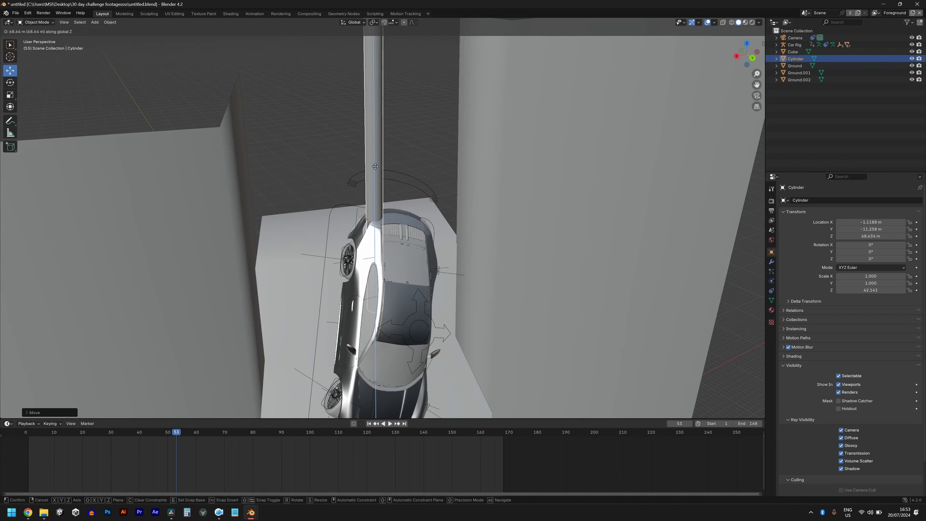
key(Return)
shift+middle_drag(392, 163, 408, 287)
key(g)
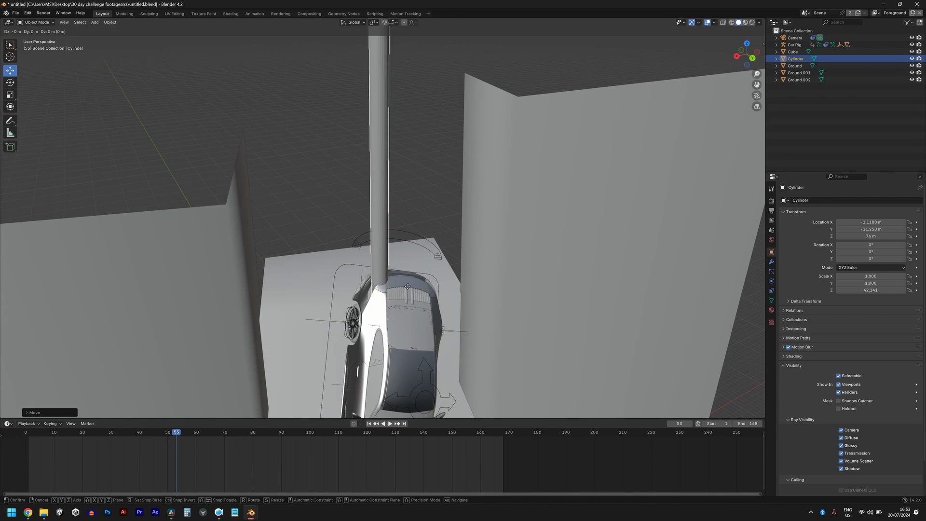
key(z)
click(395, 220)
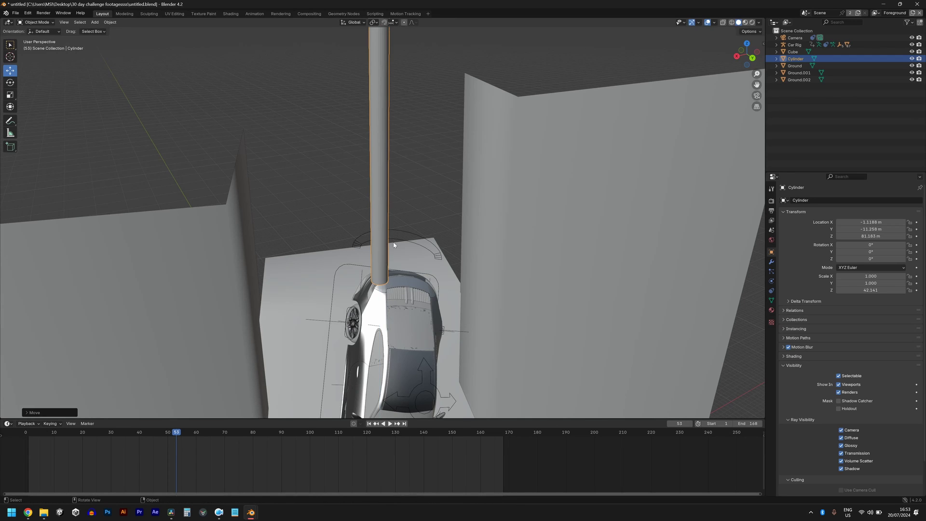
key(g)
key(z)
click(392, 241)
scroll(392, 246, down, 3)
scroll(392, 245, down, 4)
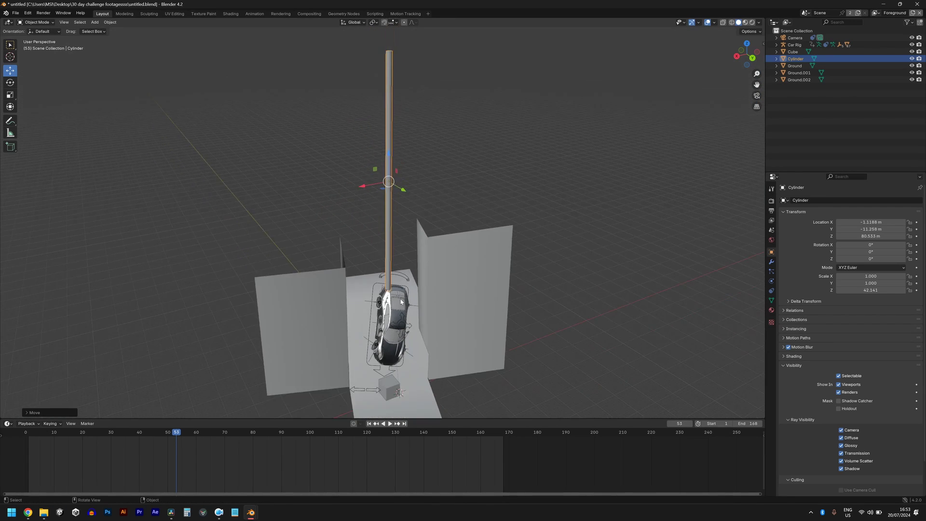
Shorten the pole along Z and bring it down toward the car
key(s)
key(z)
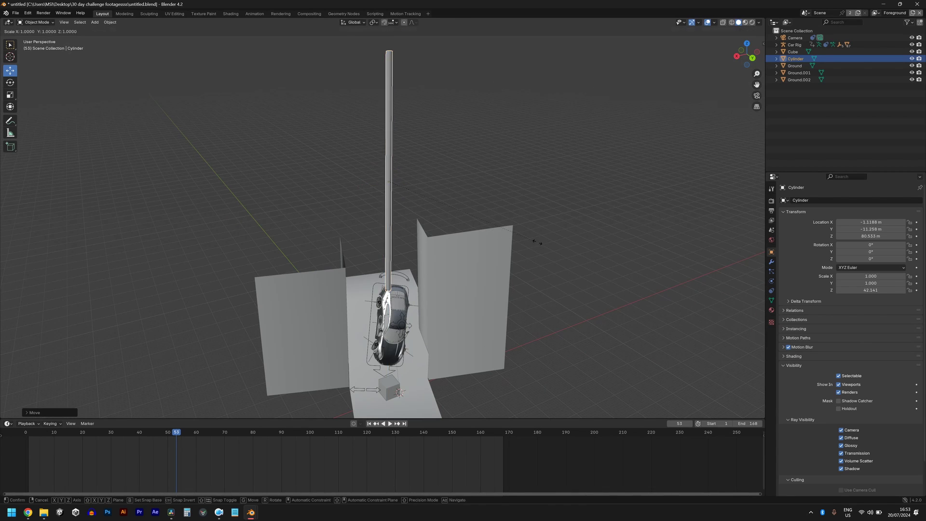
click(461, 220)
drag(382, 163, 377, 210)
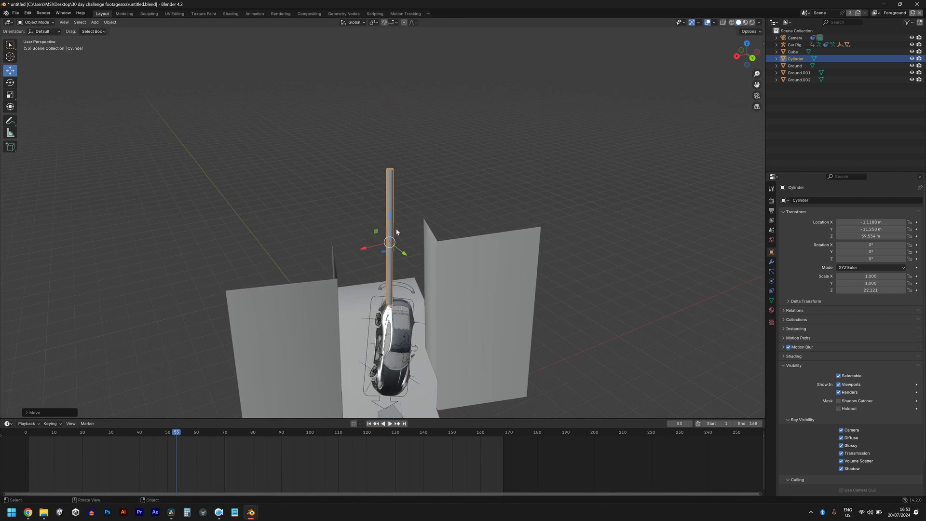
scroll(395, 228, up, 2)
Thin the pole to 0.272 on X and Y while keeping its length
key(s)
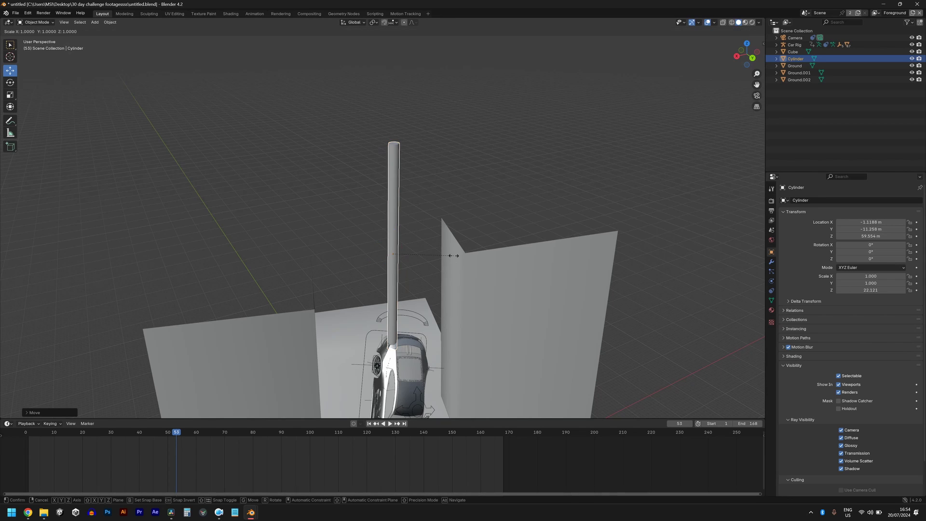
key(shift+z)
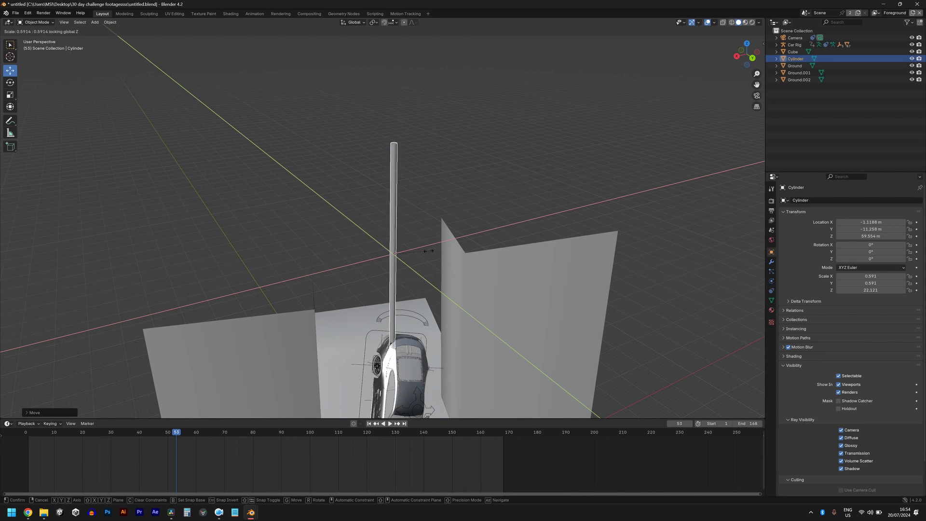
click(410, 254)
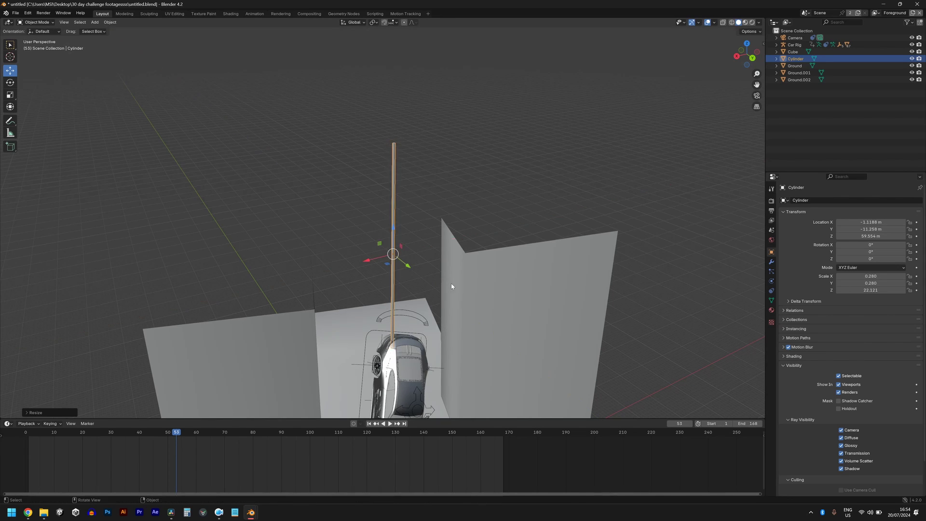
key(KP_0)
middle_drag(439, 247, 476, 238)
key(s)
key(shift+z)
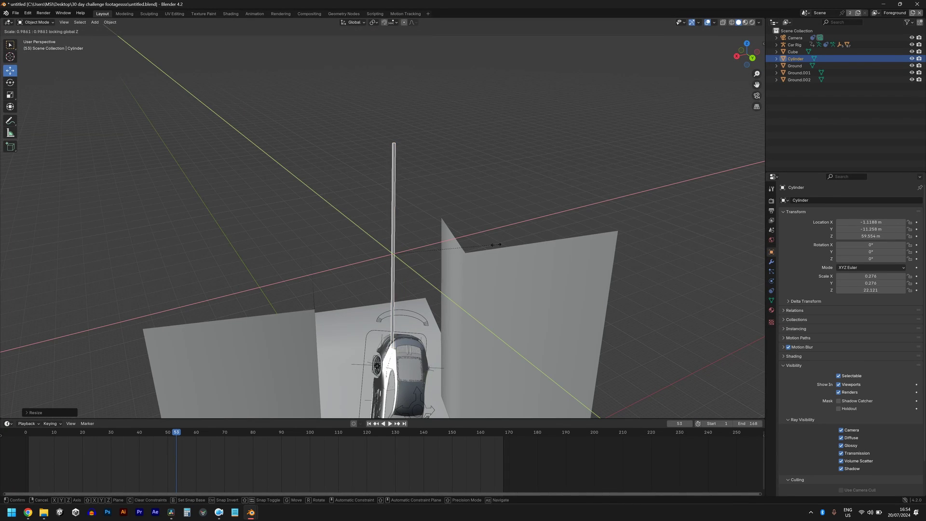
key(Escape)
scroll(430, 303, up, 2)
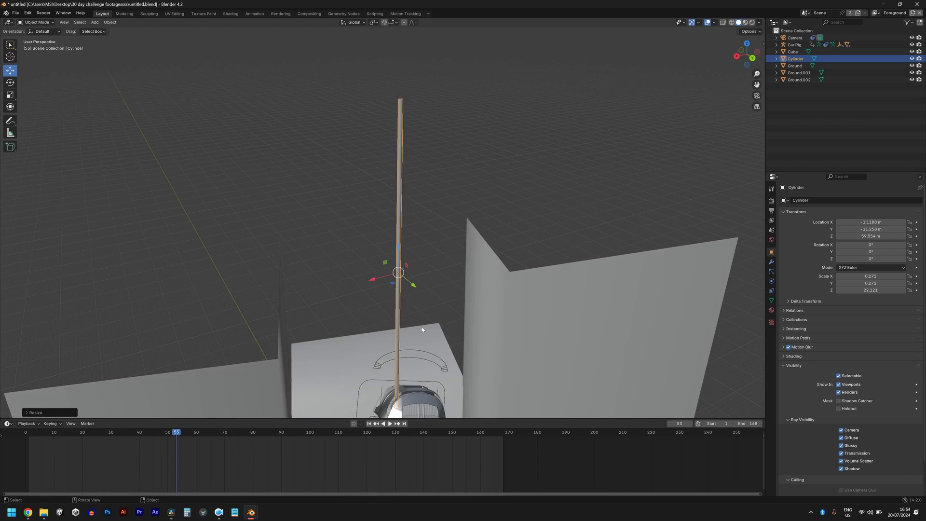
Raise the pole to Z 61.265 m and show its modifier settings
middle_drag(422, 324, 416, 299)
drag(392, 203, 393, 187)
shift+middle_drag(393, 187, 398, 212)
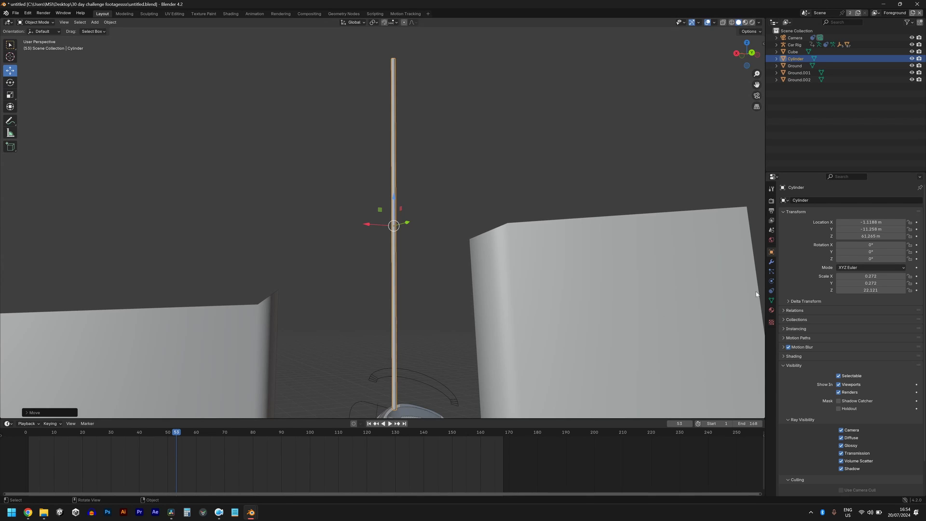
click(771, 263)
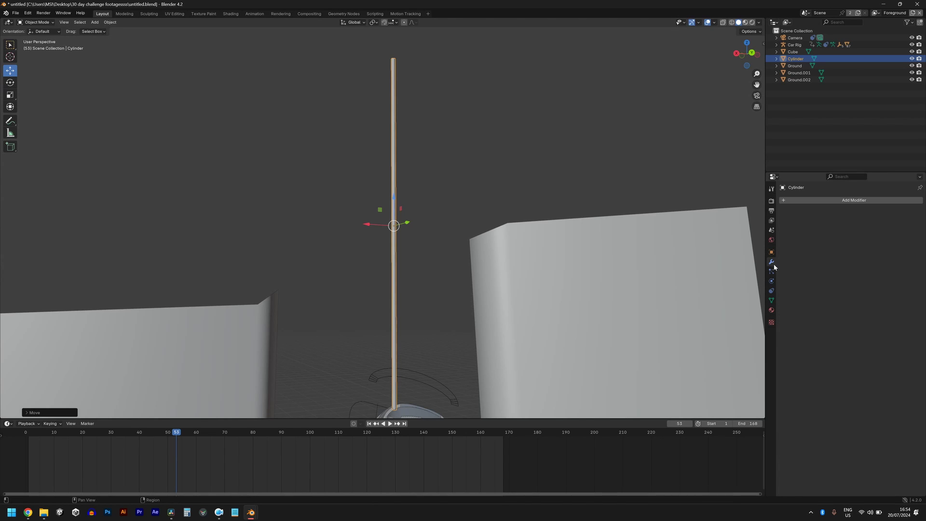
Add a Solidify modifier to the pole, keeping its default thickness
click(824, 200)
mouse_move(815, 222)
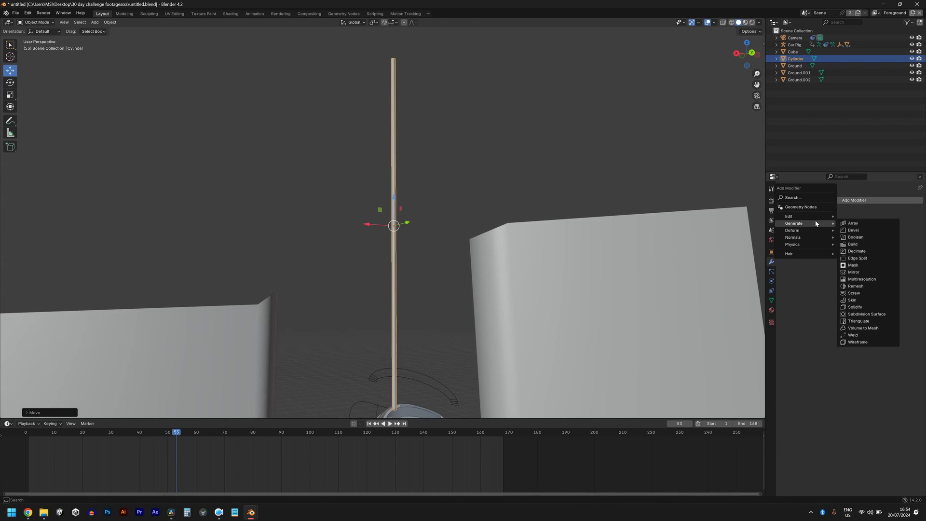
click(854, 307)
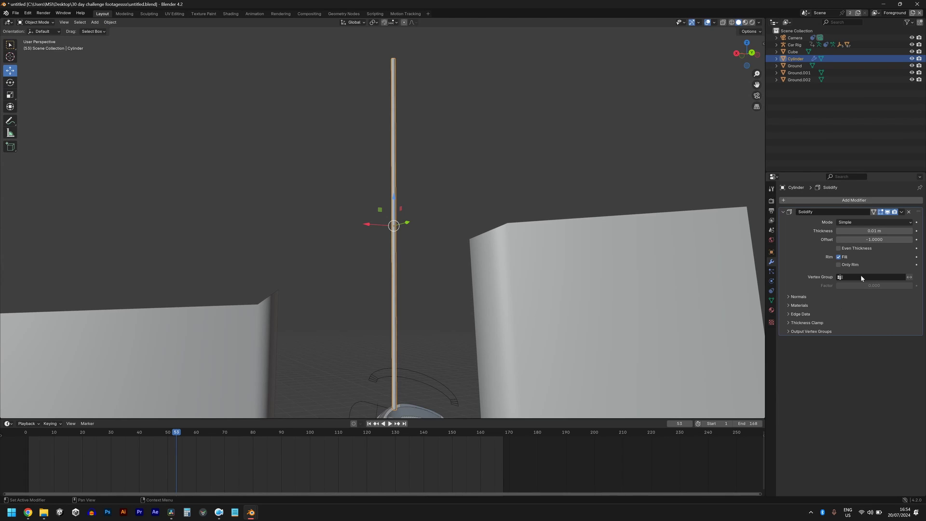
drag(871, 231, 902, 230)
key(ctrl+z)
middle_drag(463, 242, 424, 273)
From top view, duplicate the pole three times, placing Cylinder.001–.003 around the car
key(KP_7)
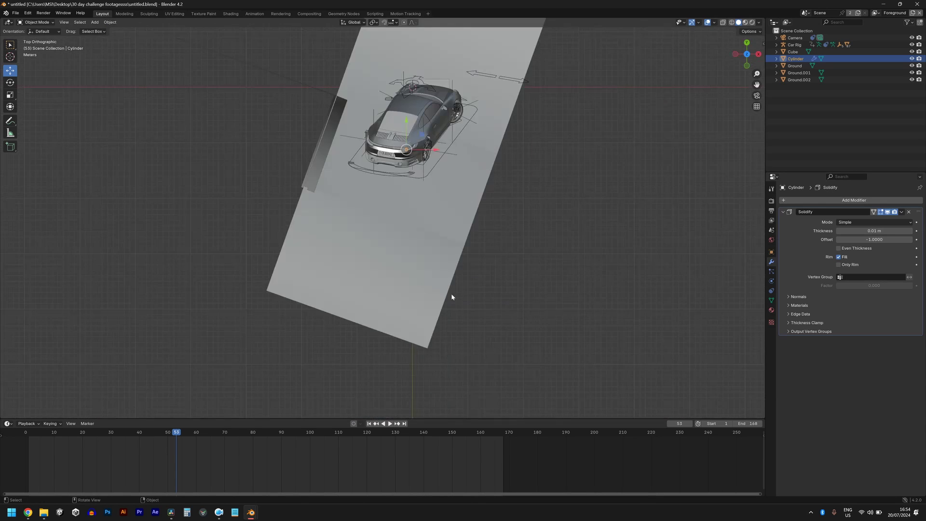
scroll(409, 213, up, 5)
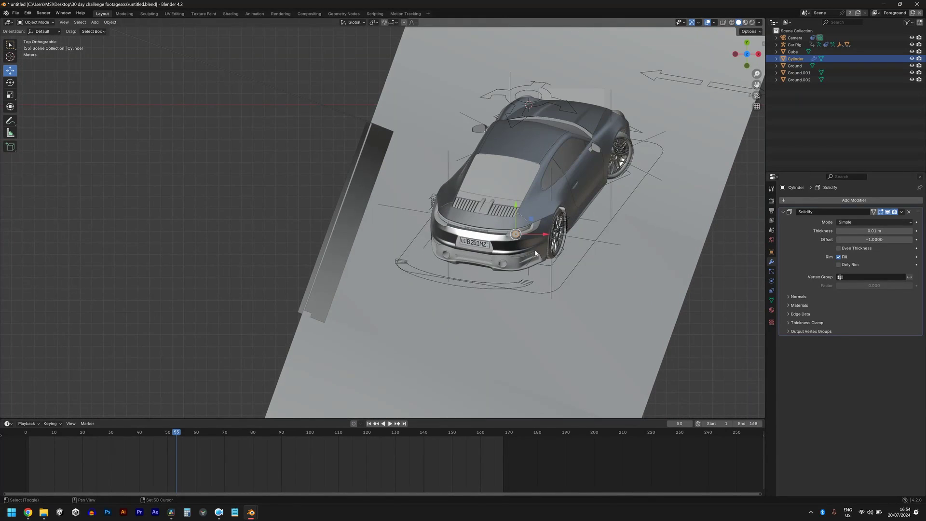
key(shift+d)
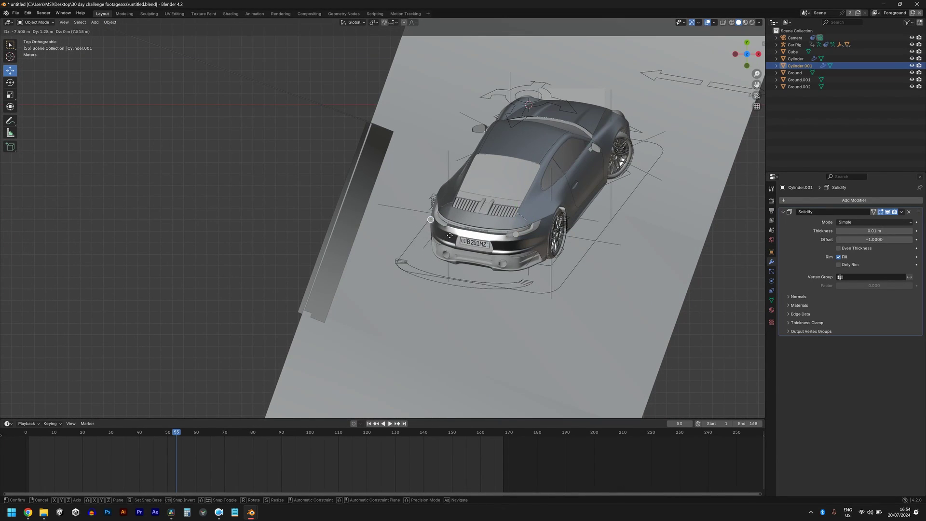
click(455, 233)
shift+middle_drag(561, 165, 453, 256)
key(shift+d)
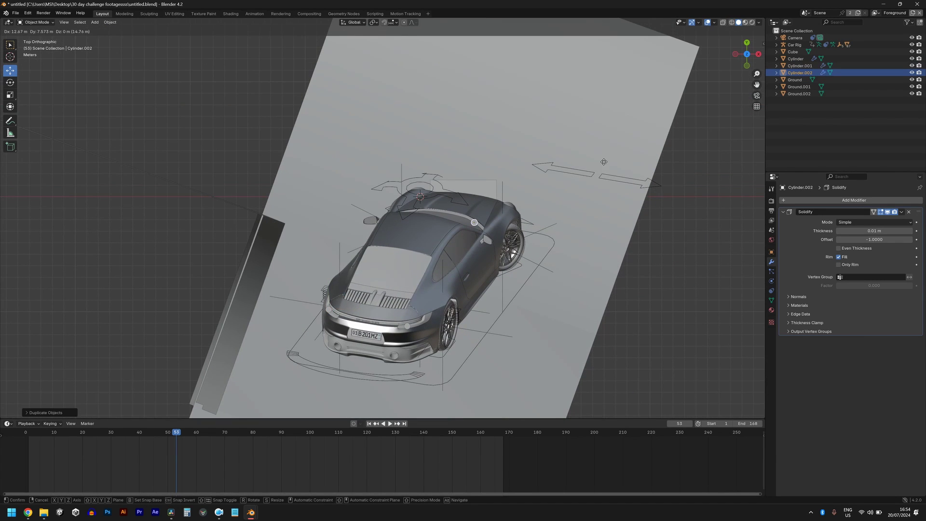
click(622, 149)
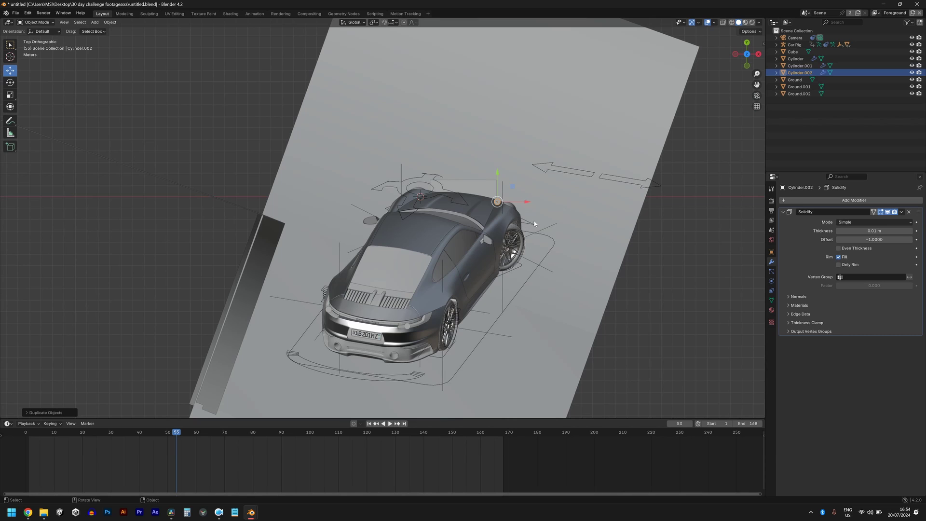
key(shift+d)
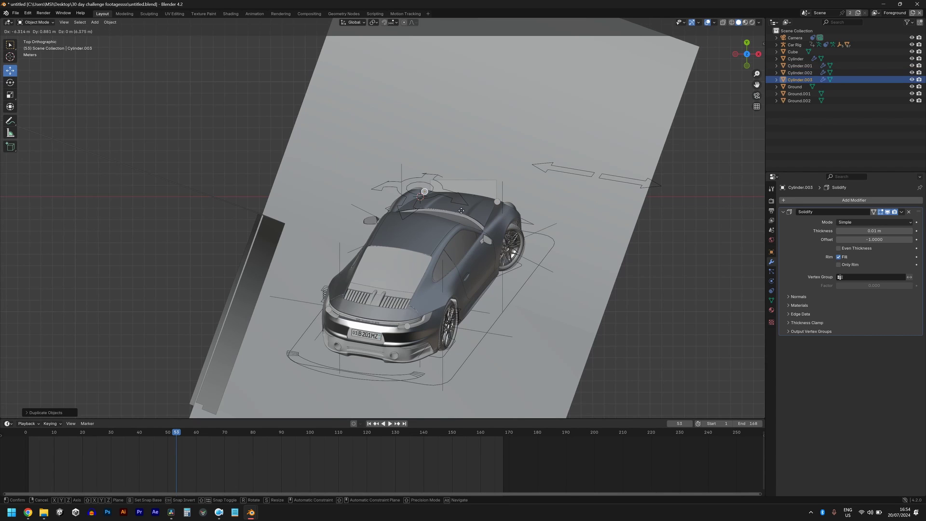
click(464, 216)
middle_drag(464, 216, 352, 165)
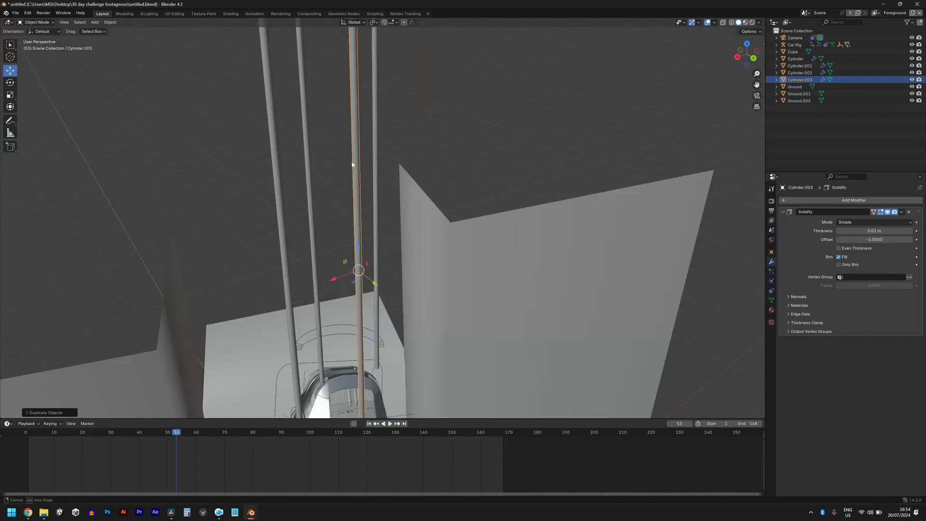
scroll(341, 197, down, 2)
scroll(365, 241, down, 5)
middle_drag(365, 241, 387, 248)
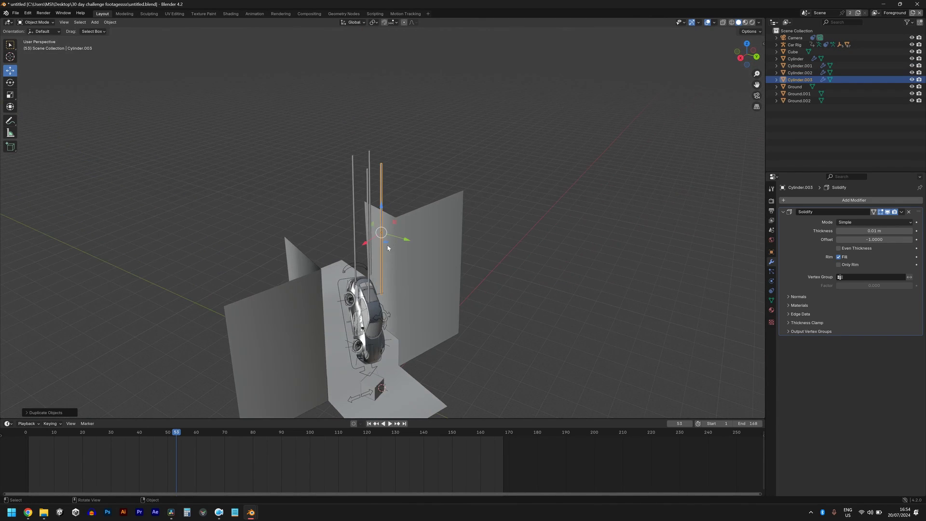
Lower the Cylinder.002 pole about 1.32 m toward the car
shift+click(371, 223)
scroll(372, 223, up, 8)
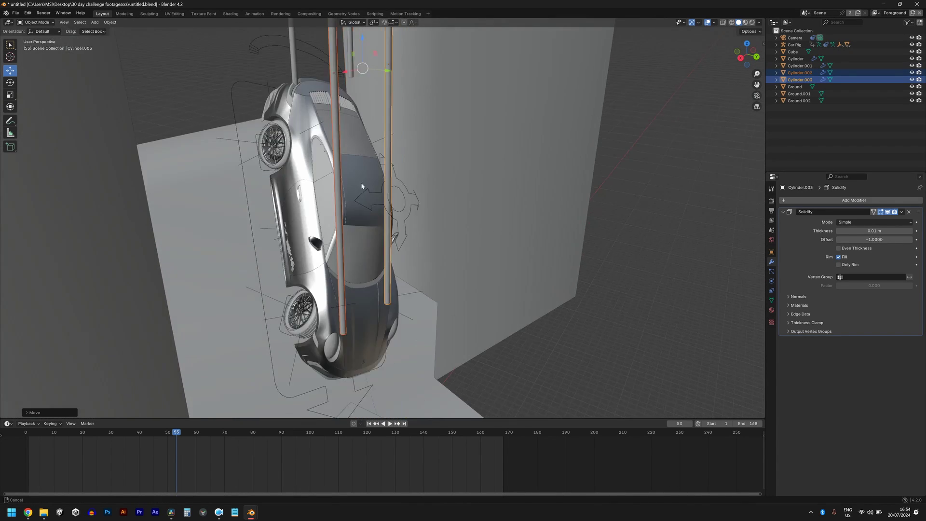
scroll(355, 220, up, 6)
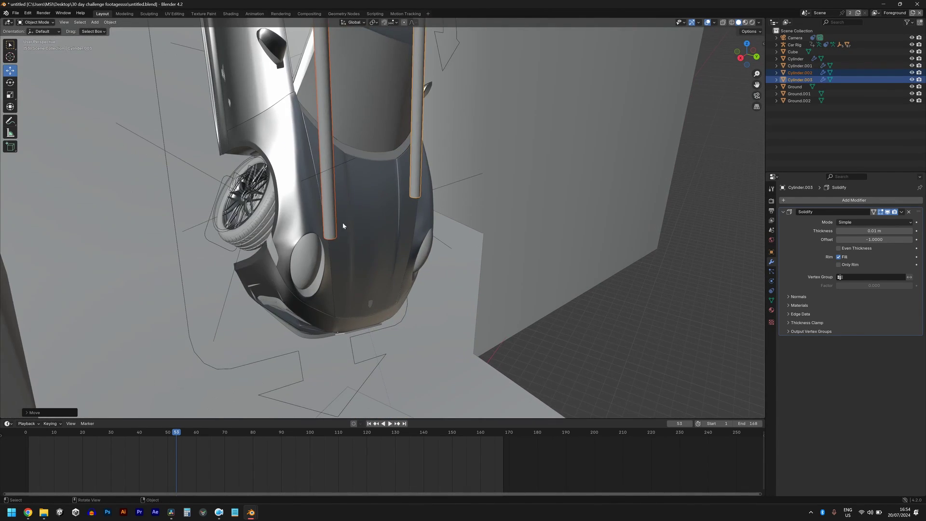
click(337, 233)
scroll(335, 235, up, 2)
key(g)
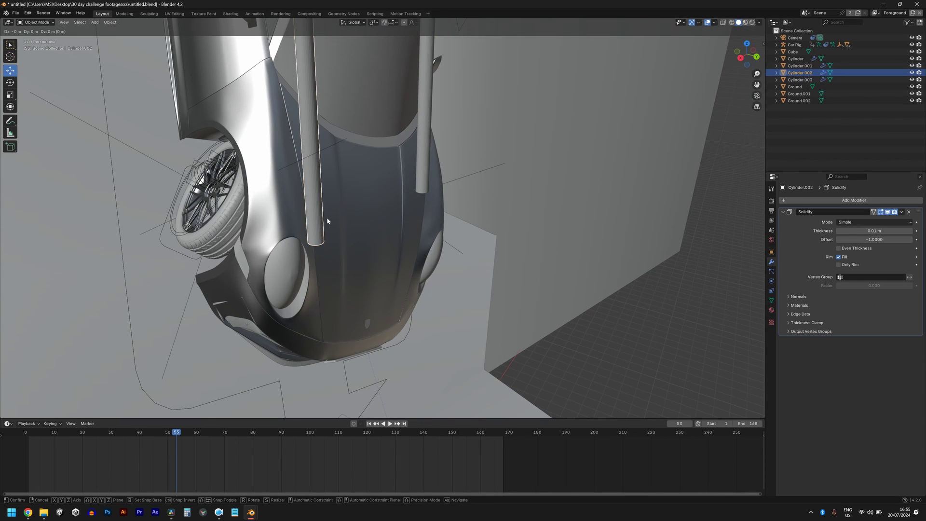
key(z)
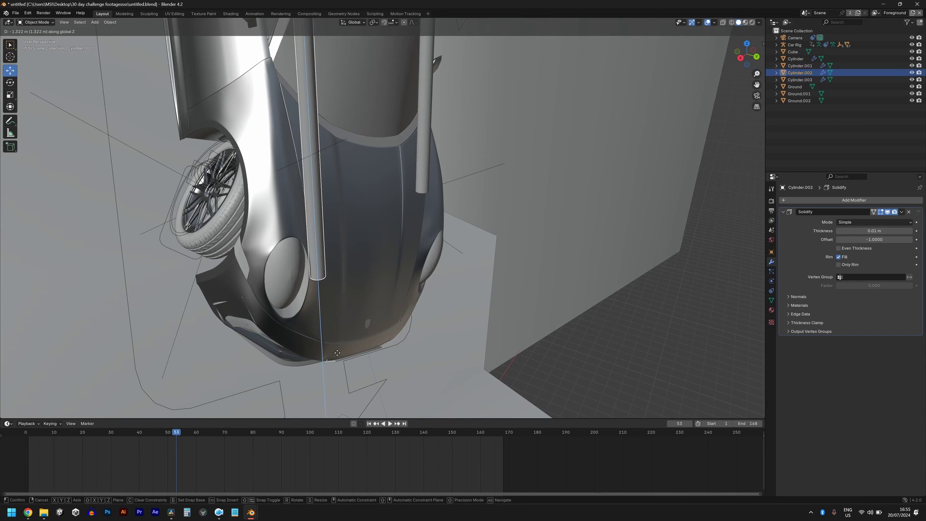
click(335, 359)
middle_drag(339, 331, 526, 298)
Move Cylinder.003 vertically to a new height, then check through the tracked camera
click(565, 263)
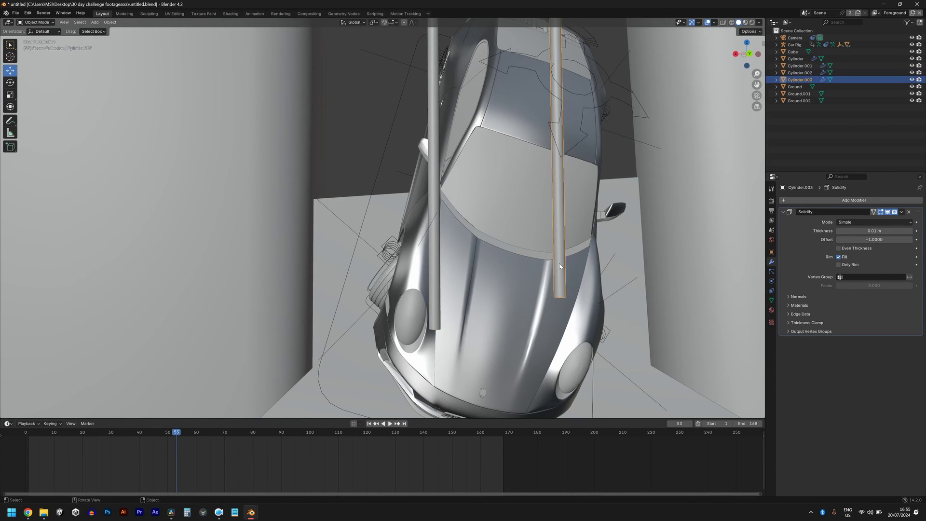
scroll(559, 266, down, 2)
key(g)
key(z)
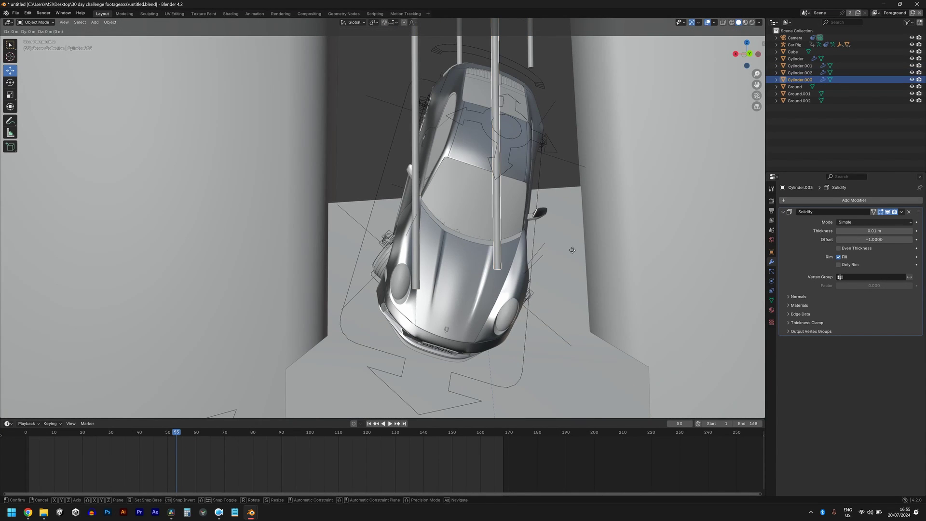
click(573, 286)
middle_drag(573, 285, 582, 304)
scroll(491, 158, down, 3)
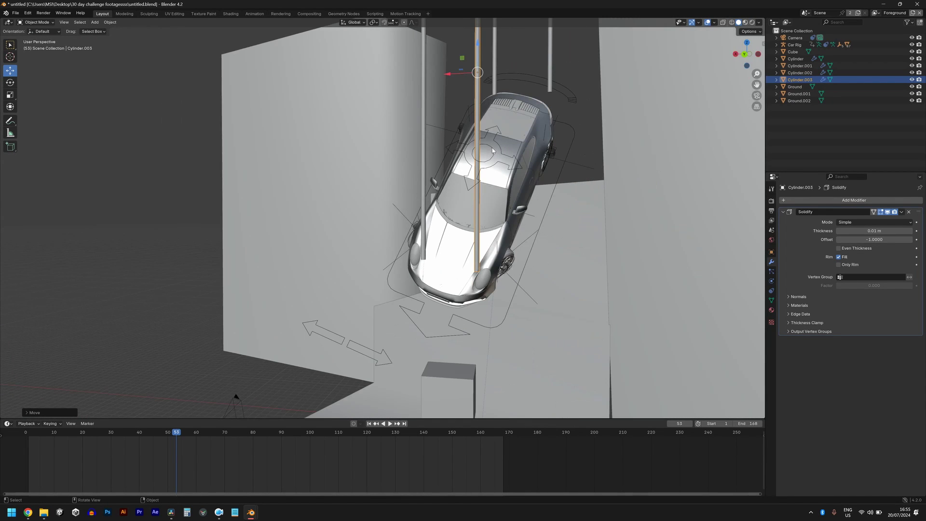
key(KP_0)
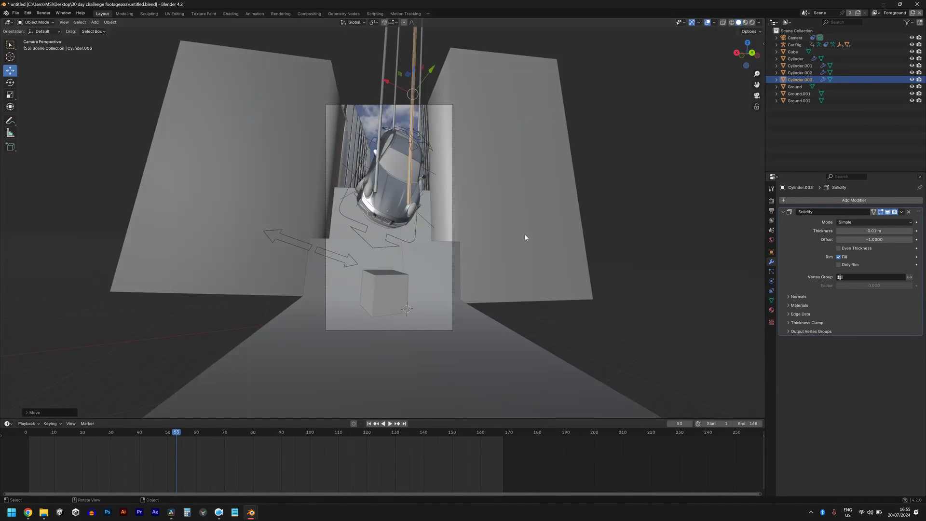
Thin the Cylinder.003 and Cylinder.002 poles without changing their length
scroll(525, 237, up, 5)
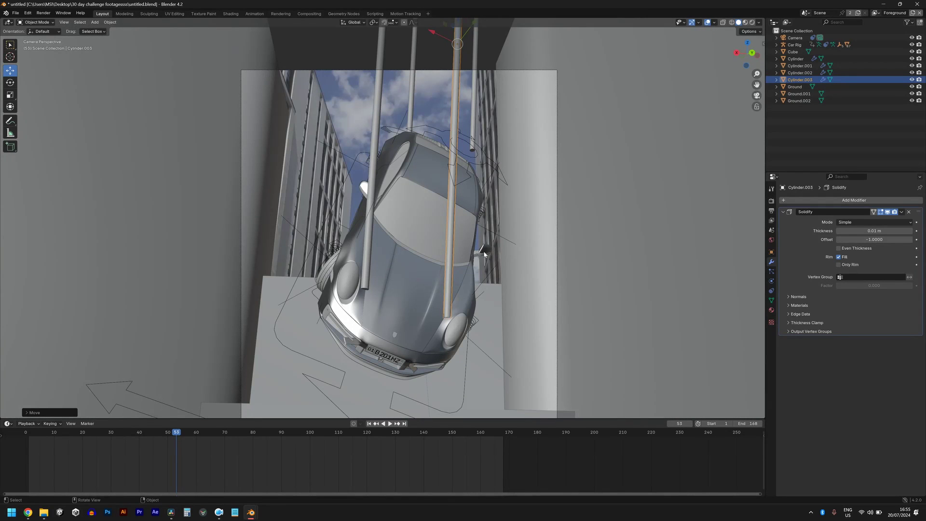
key(s)
key(shift+z)
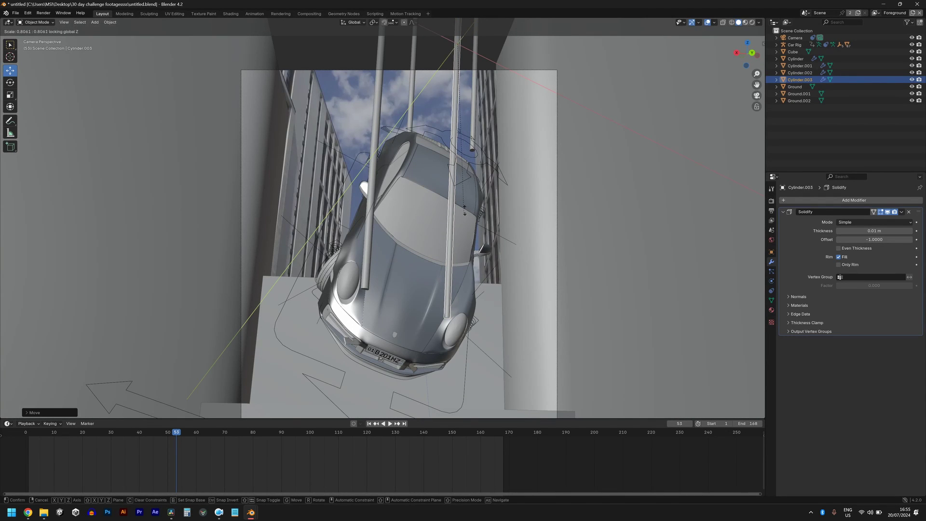
click(473, 142)
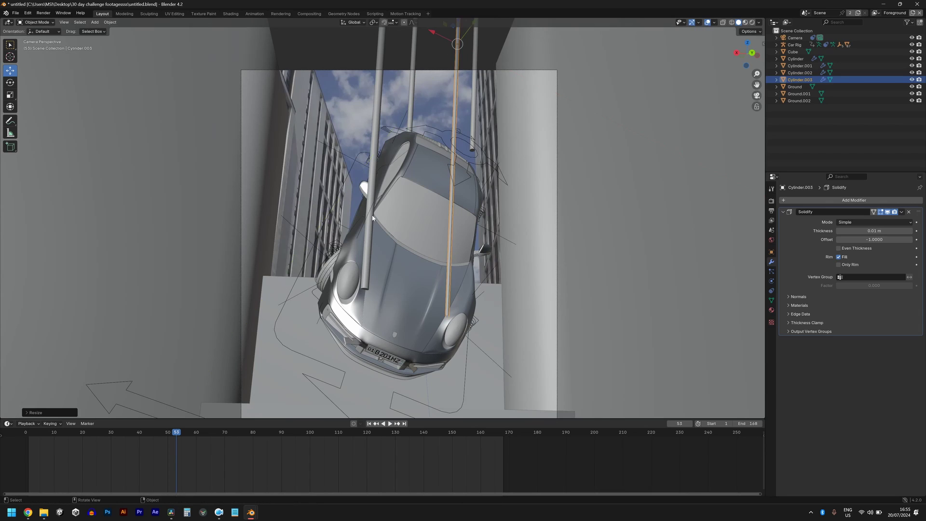
click(369, 245)
key(s)
key(shift+z)
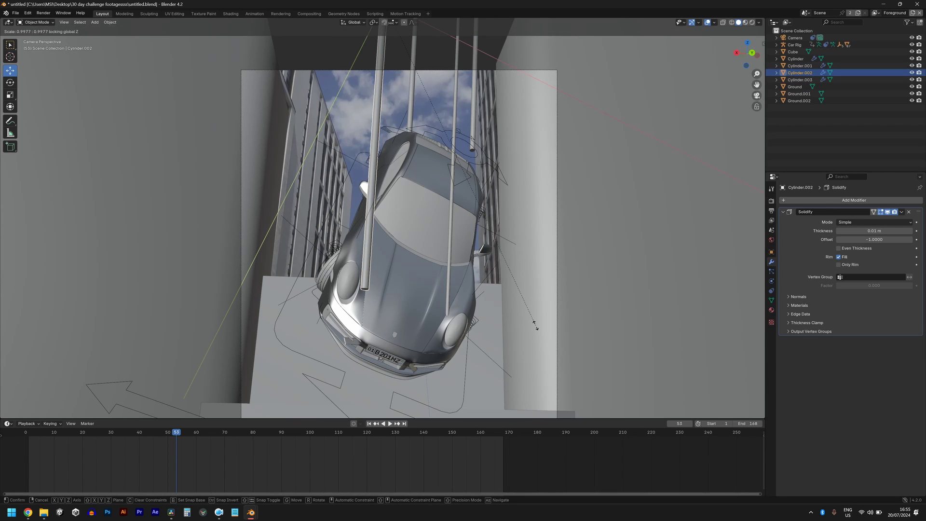
click(459, 170)
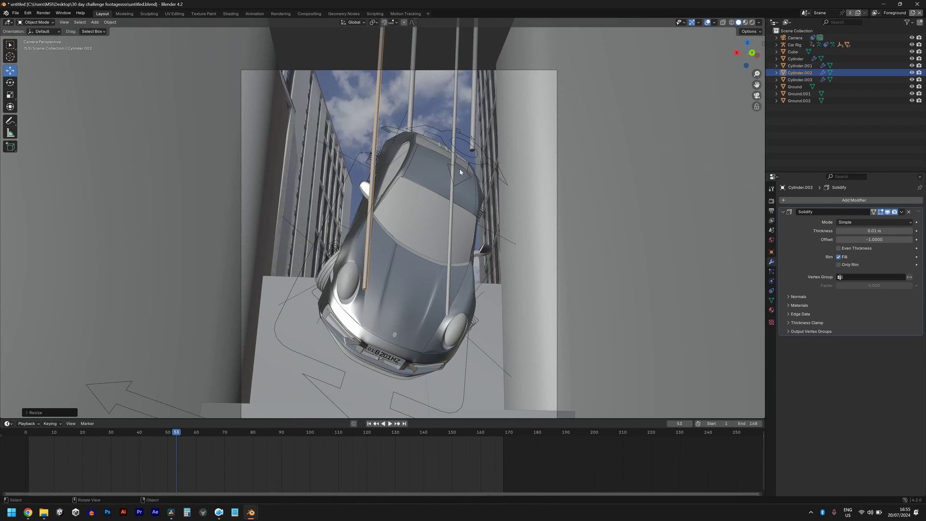
Thin the Cylinder.001 and original Cylinder poles the same way
click(475, 122)
key(s)
key(shift+z)
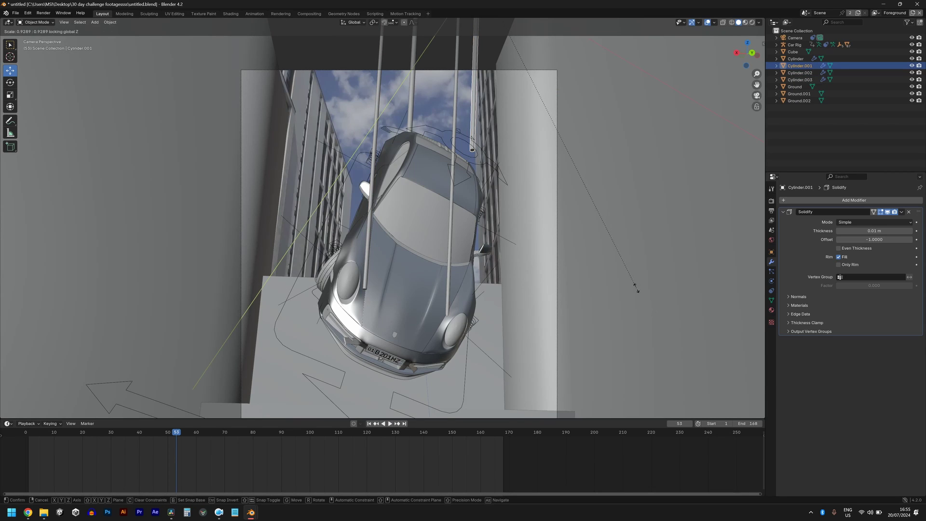
click(580, 178)
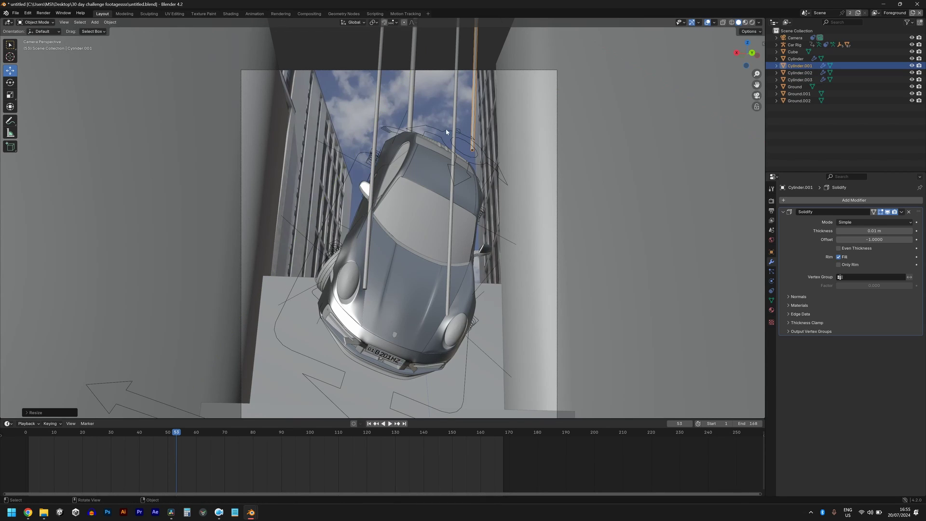
click(413, 104)
key(s)
key(shift+z)
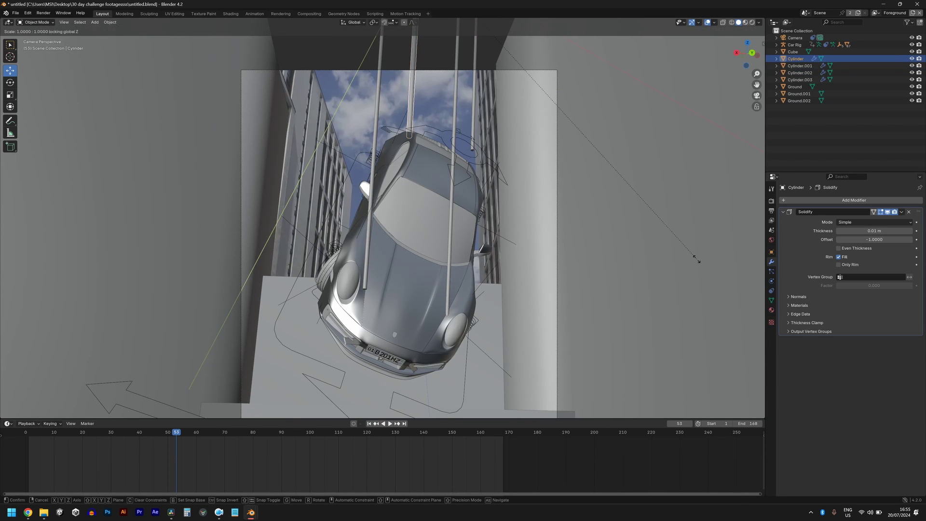
click(576, 167)
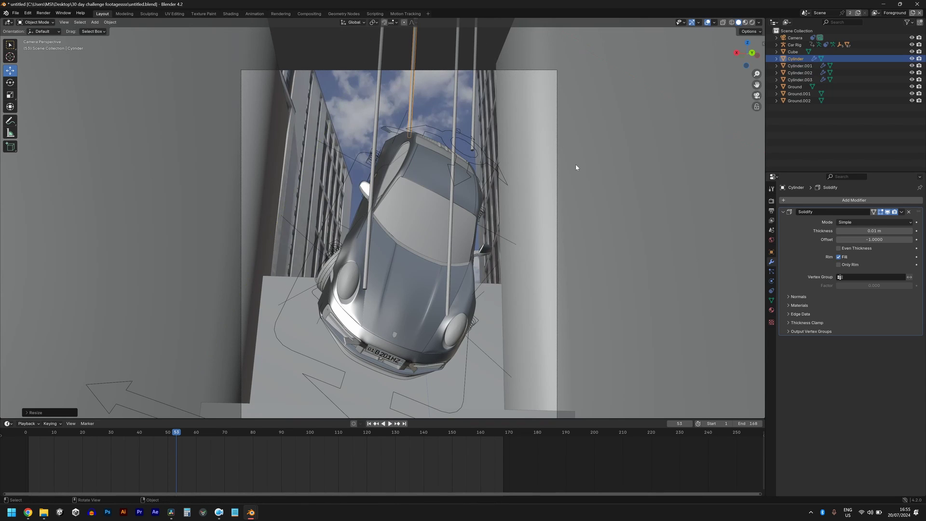
click(467, 103)
Frame Cylinder.001 and lower it toward the car
click(474, 132)
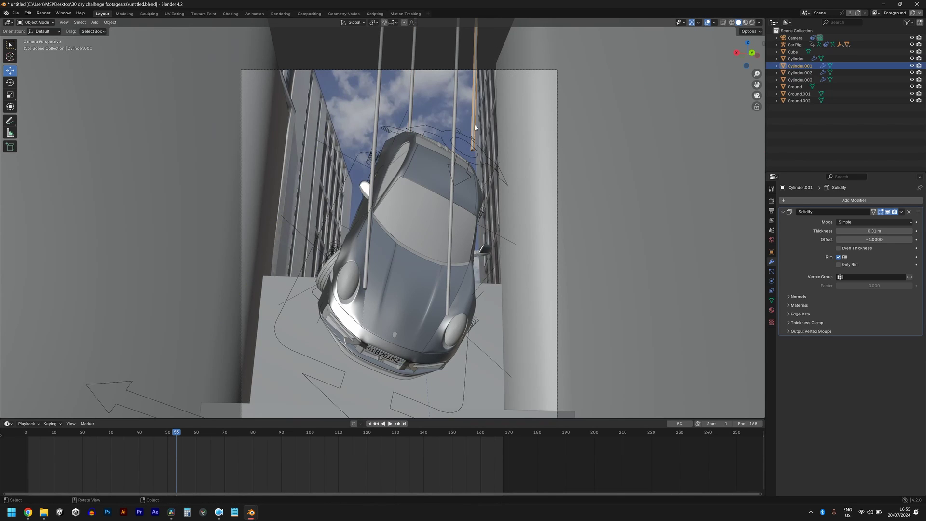
middle_drag(483, 136, 478, 174)
key(KP_Decimal)
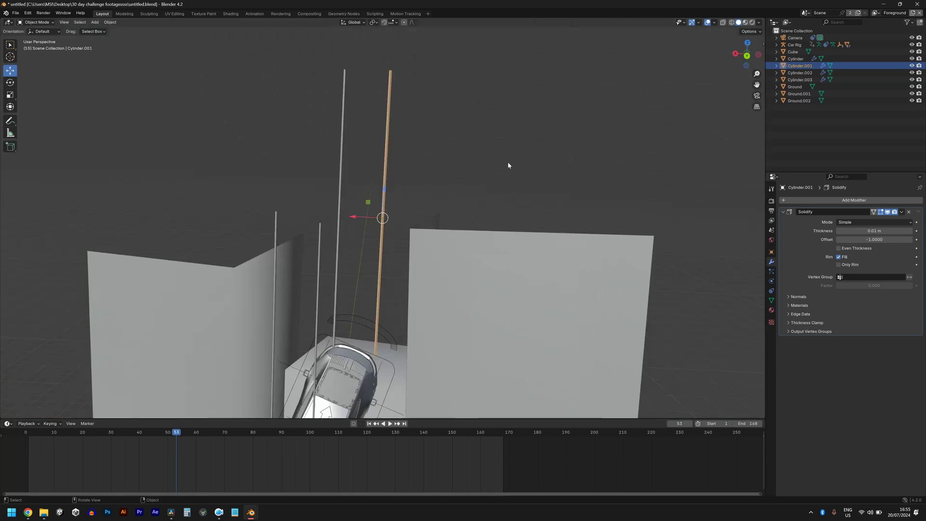
scroll(315, 452, up, 1)
drag(384, 191, 387, 199)
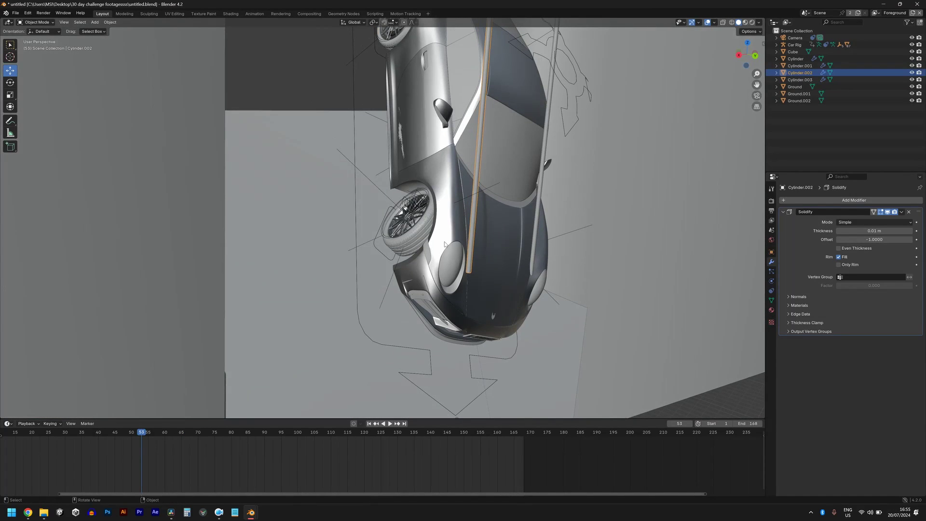
Reposition Cylinder.002 along Y and from above so it sits over the car
key(g)
key(y)
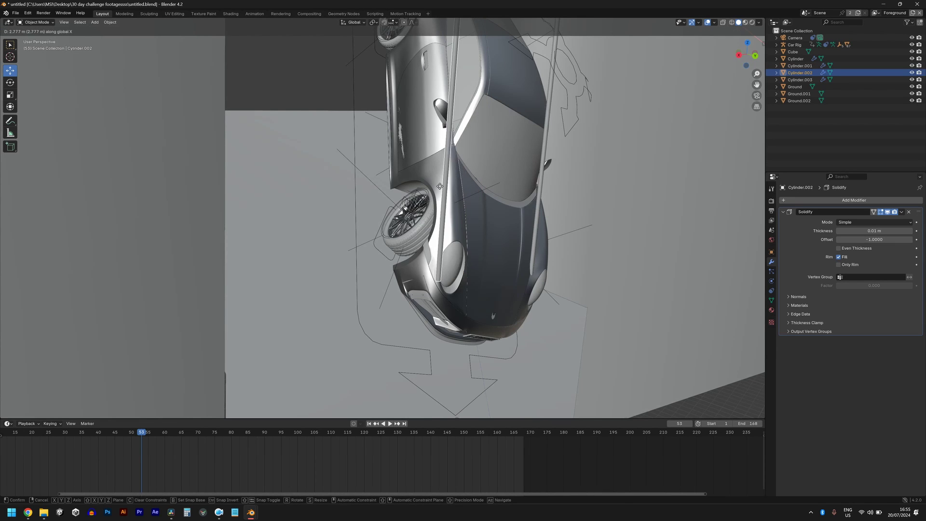
click(438, 186)
middle_drag(438, 187, 459, 189)
key(g)
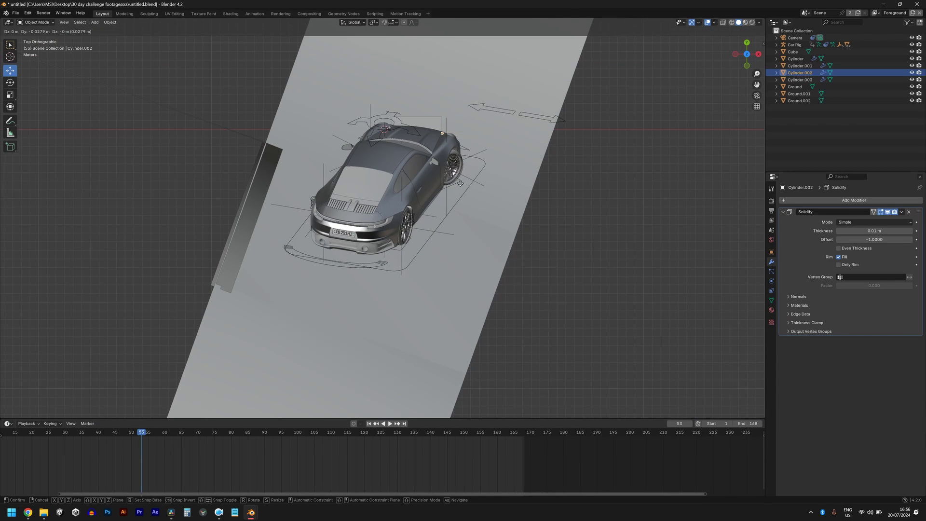
click(469, 210)
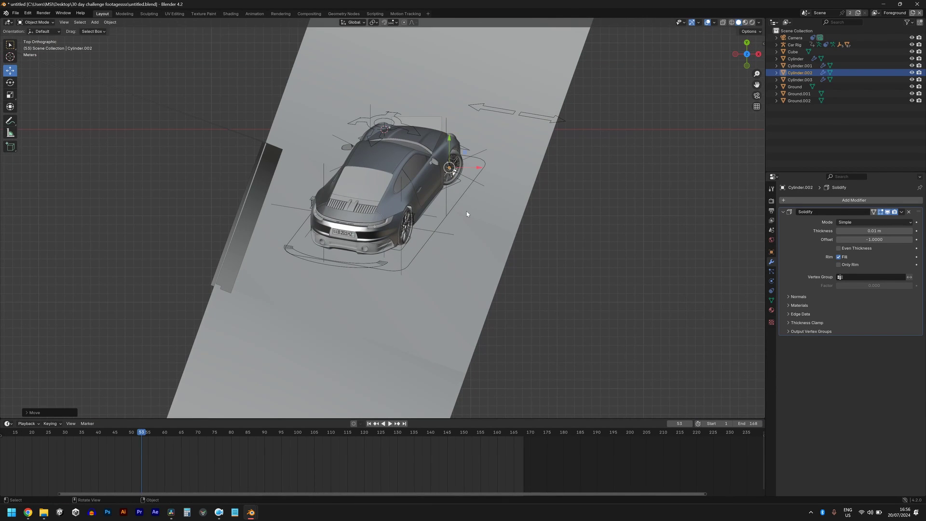
key(KP_0)
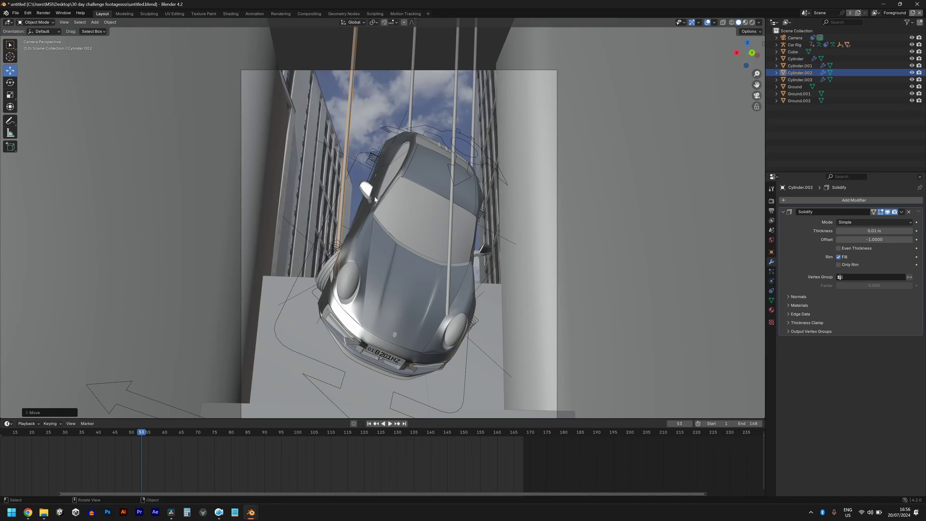
key(g)
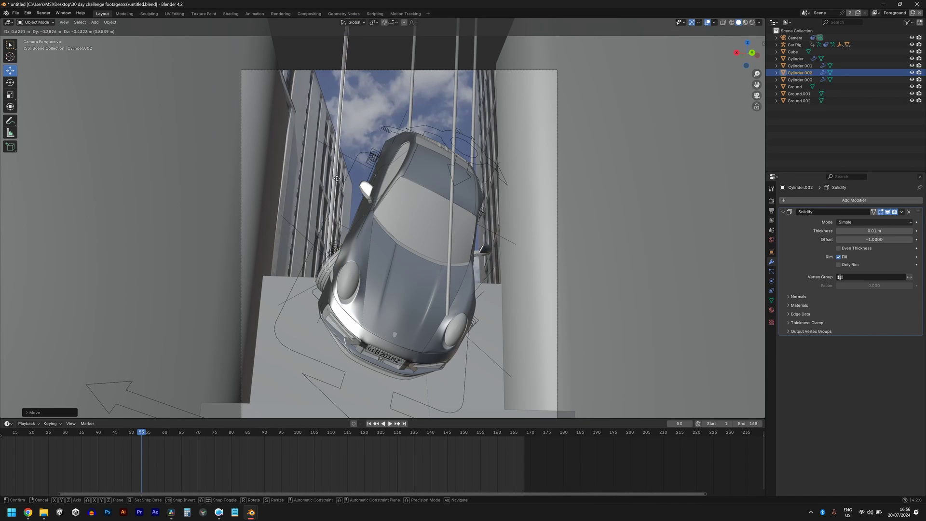
click(338, 181)
Move Cylinder.003 across the car, refining its position from top view
click(449, 278)
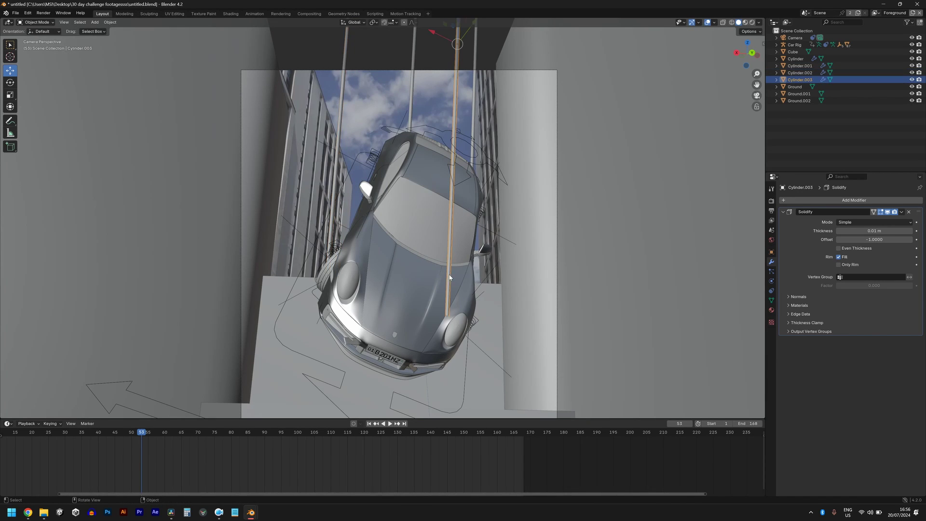
key(g)
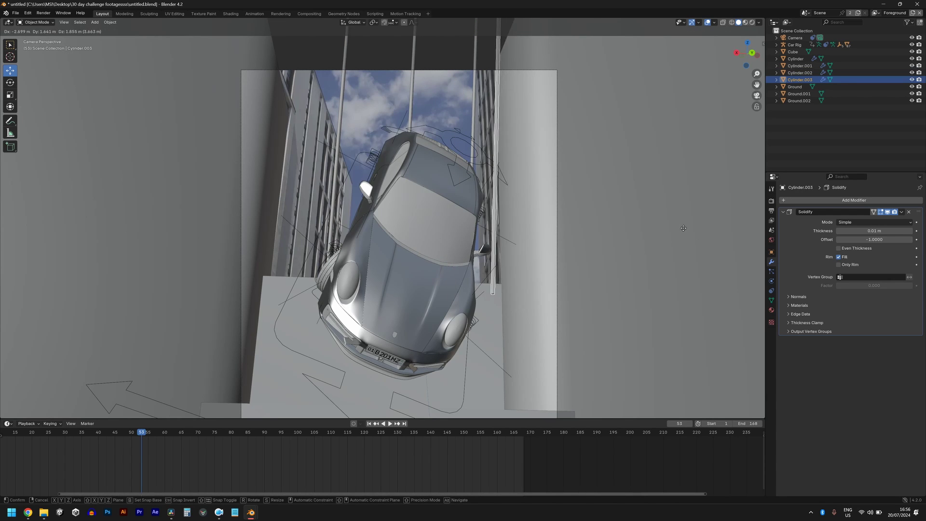
click(664, 205)
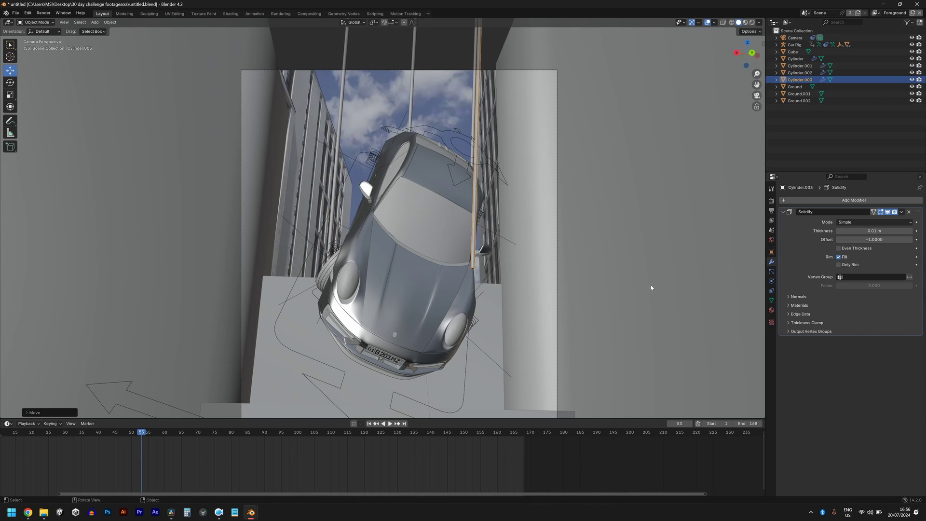
key(KP_7)
scroll(496, 271, up, 5)
key(g)
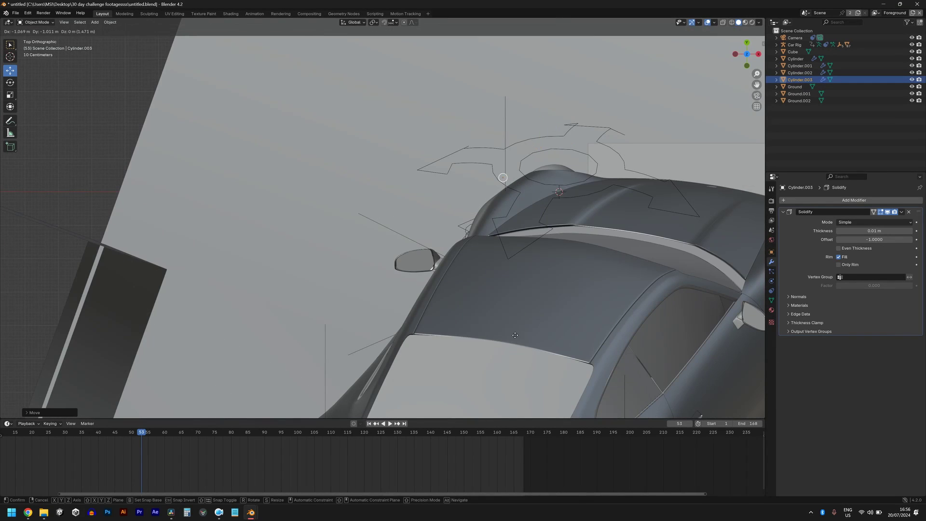
click(461, 414)
scroll(479, 383, down, 8)
Adjust Cylinder.003's height so it rests against the side mirror
middle_drag(389, 235, 485, 214)
scroll(409, 364, up, 12)
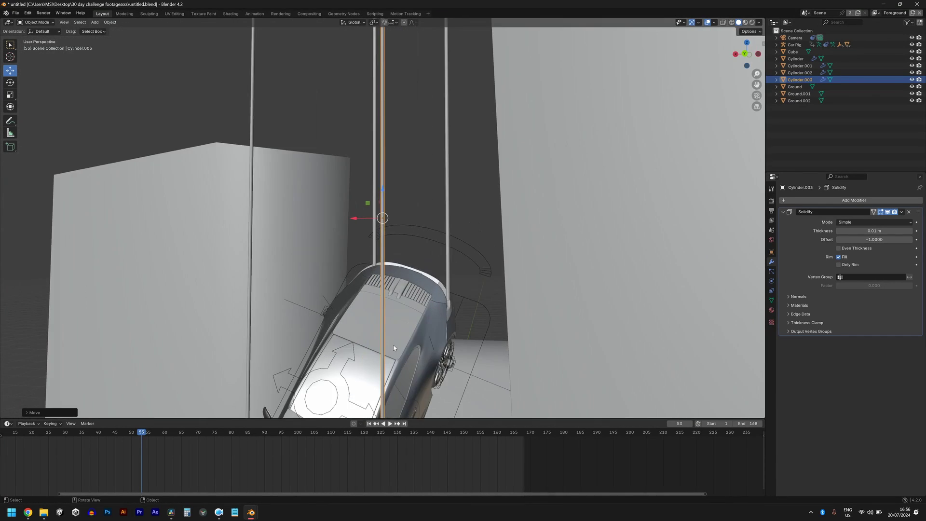
scroll(491, 245, down, 4)
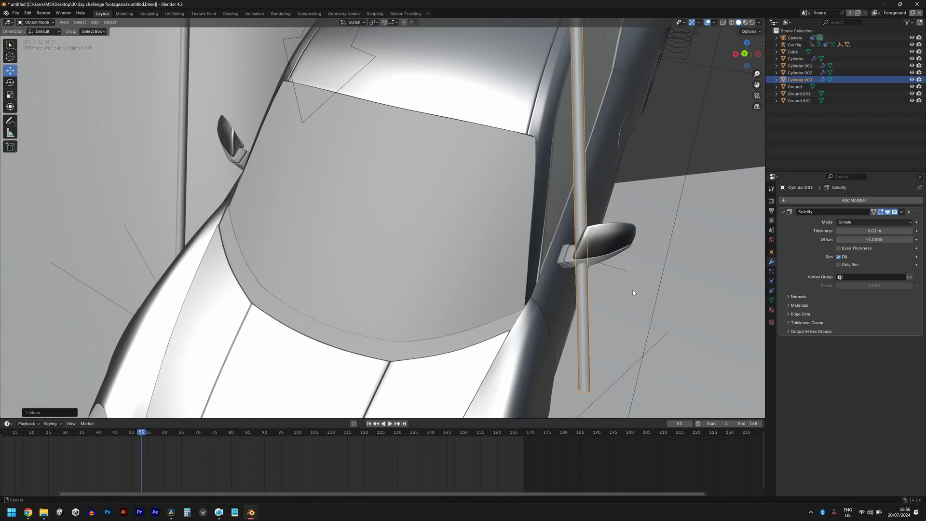
middle_drag(632, 289, 541, 256)
key(g)
key(z)
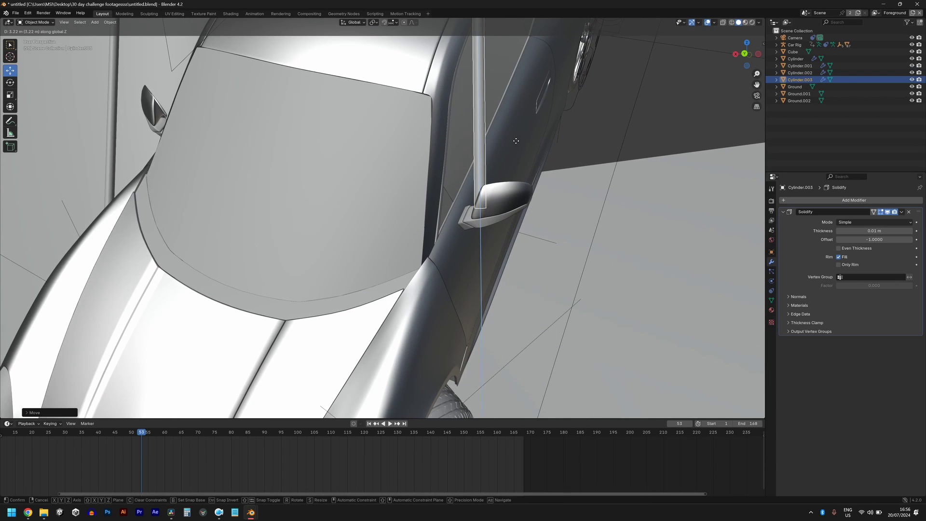
click(510, 152)
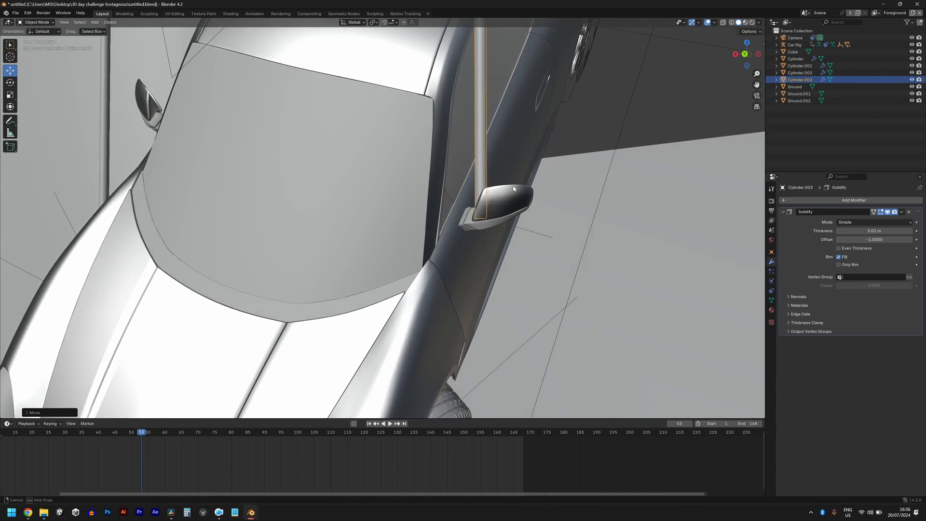
middle_drag(511, 152, 543, 189)
key(g)
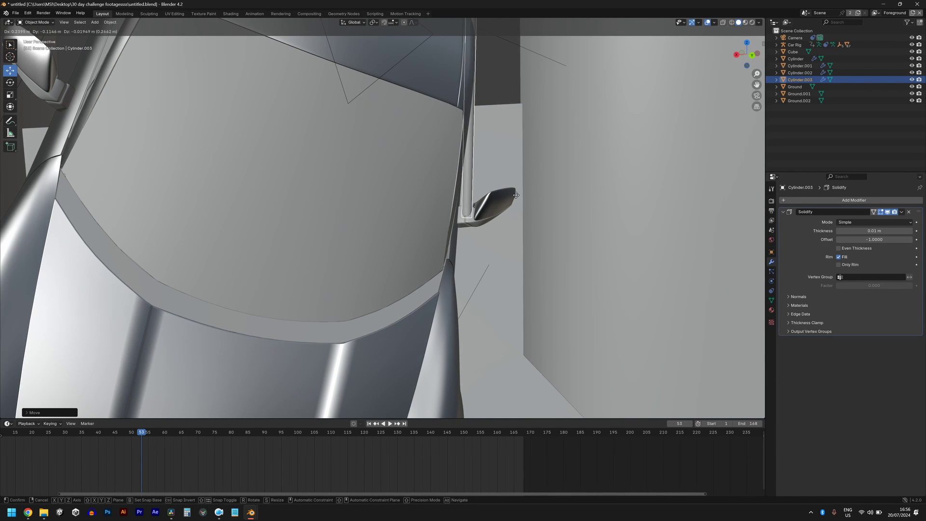
click(517, 199)
key(KP_0)
Inspect the hanging car from orbit, front, right side and camera views
scroll(528, 230, down, 2)
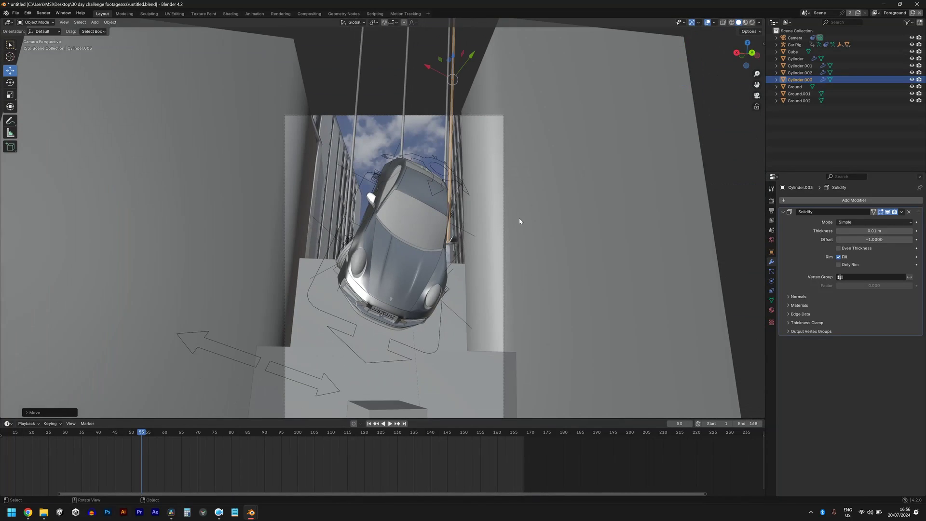
middle_drag(508, 246, 480, 254)
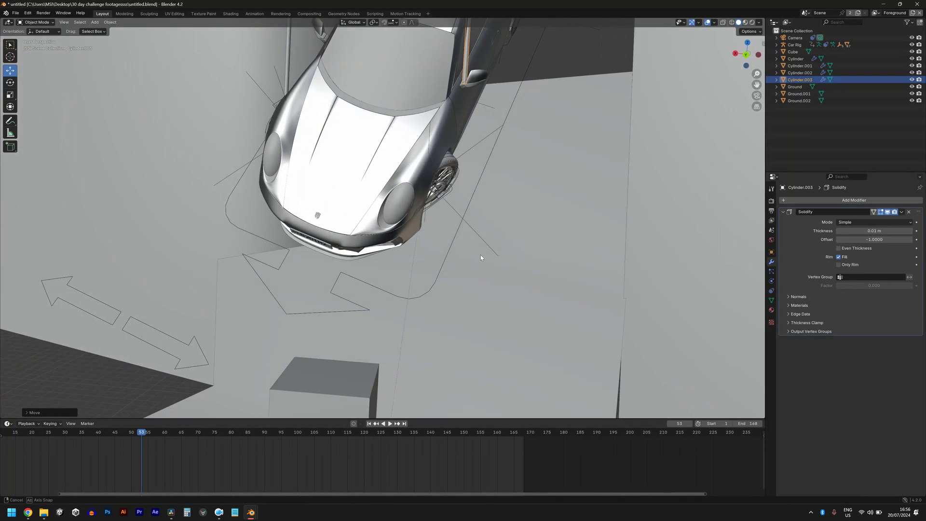
scroll(480, 255, down, 1)
shift+middle_drag(489, 203, 484, 271)
scroll(485, 160, down, 1)
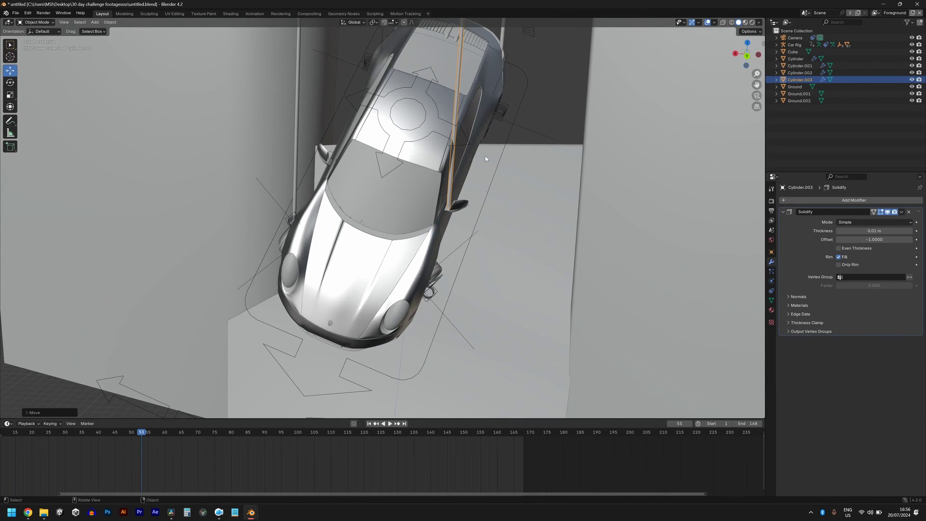
key(KP_0)
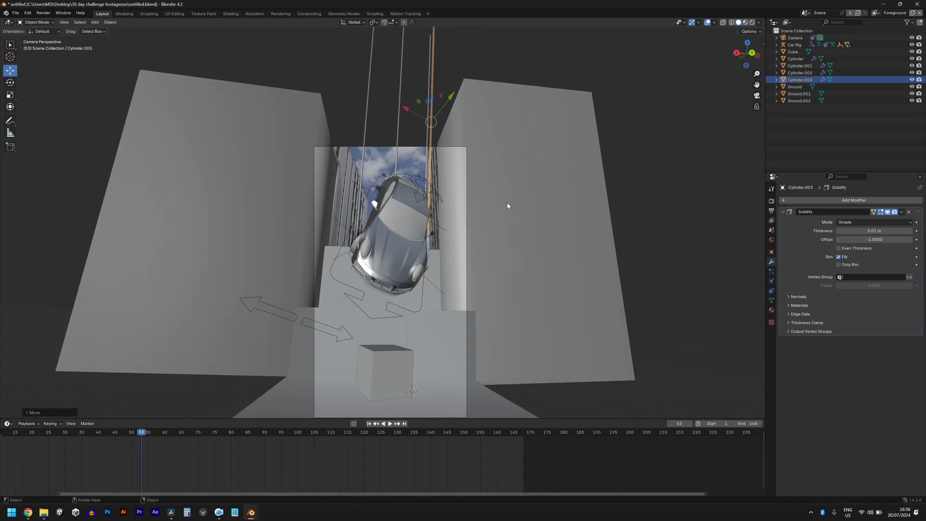
key(alt+a)
scroll(661, 187, up, 1)
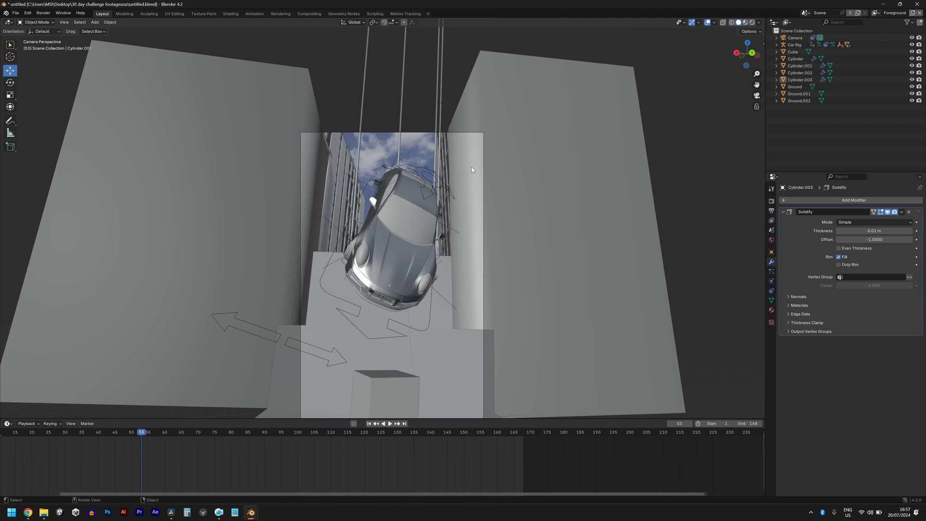
key(KP_1)
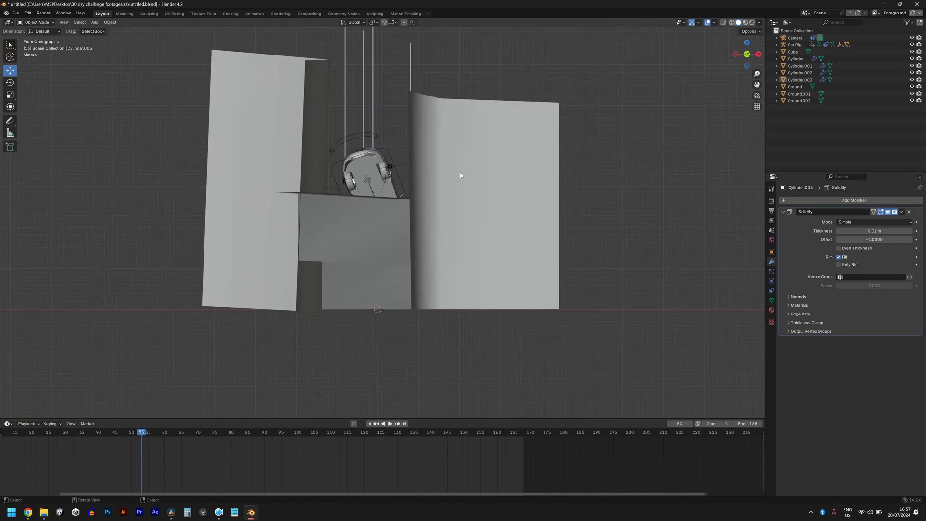
key(KP_3)
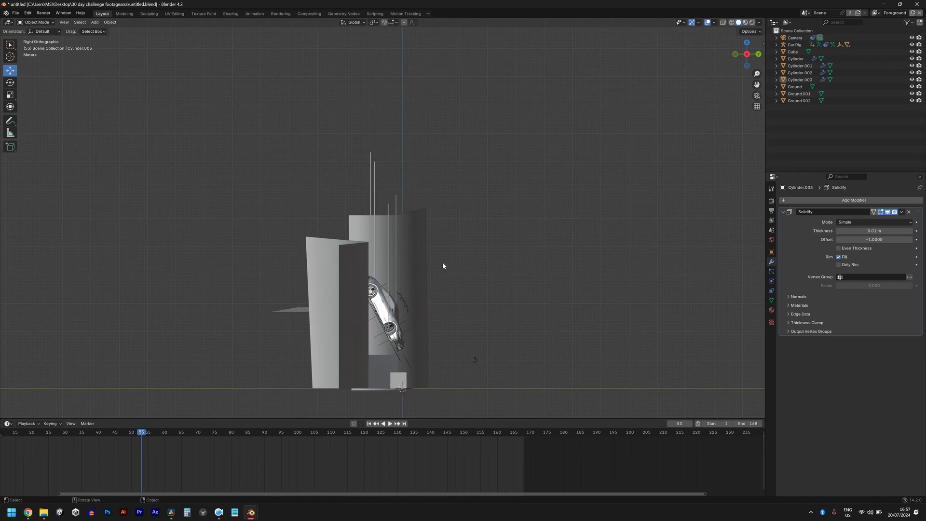
key(KP_0)
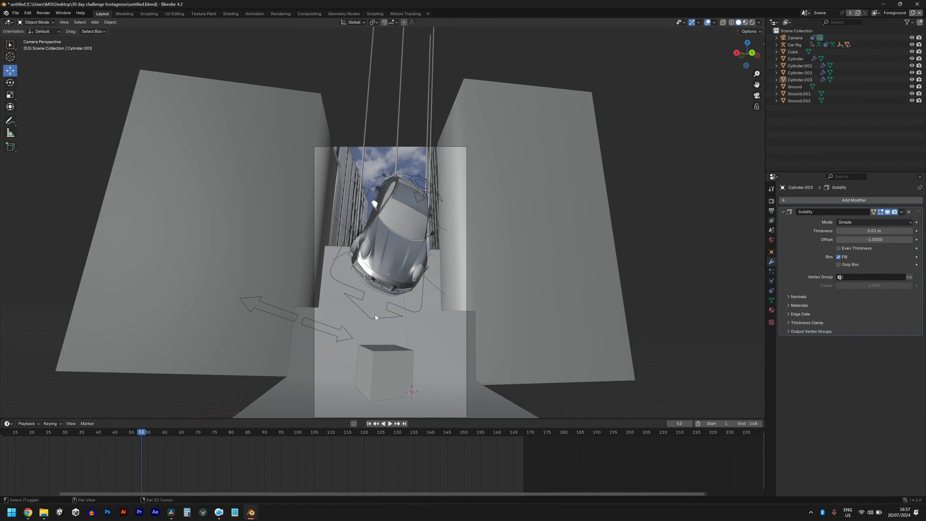
Play the tracked shot from the start, then save as untitled.blend
key(shift+Left)
key(space)
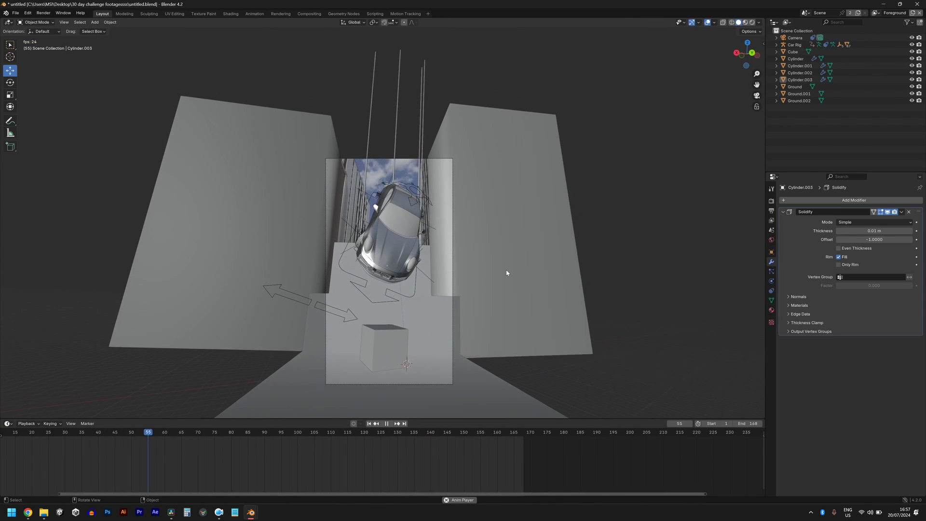
key(space)
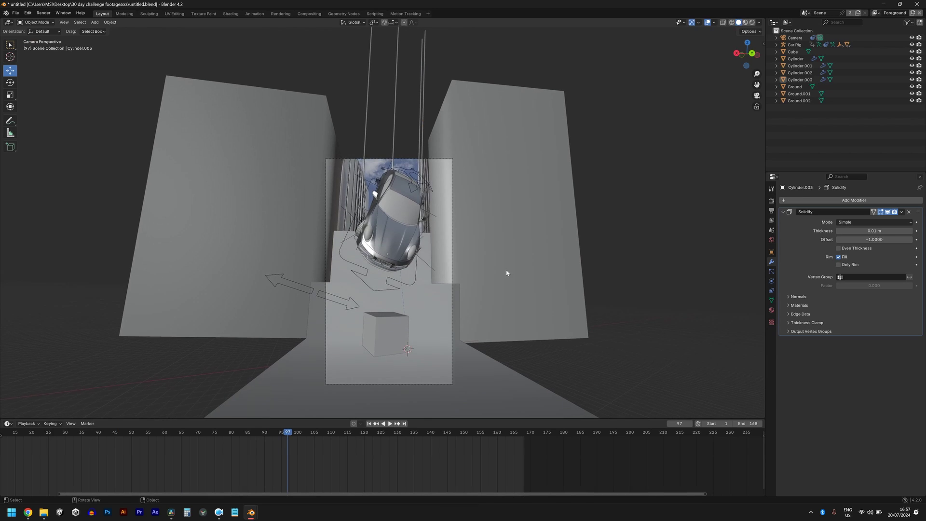
key(ctrl+s)
From the back view, select all four poles and enter Edit Mode with X-ray on
middle_drag(449, 144, 447, 148)
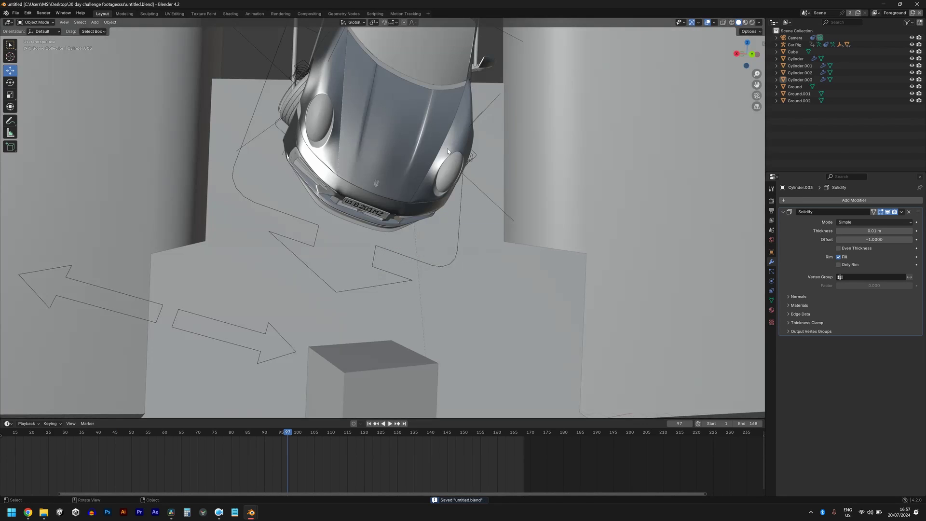
key(ctrl+KP_1)
click(389, 115)
shift+click(401, 131)
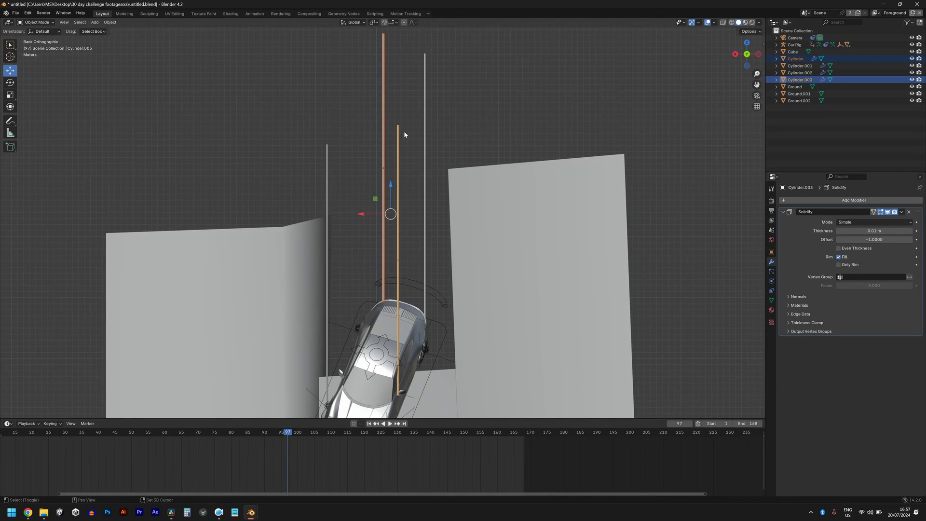
shift+click(425, 129)
shift+click(329, 164)
key(Tab)
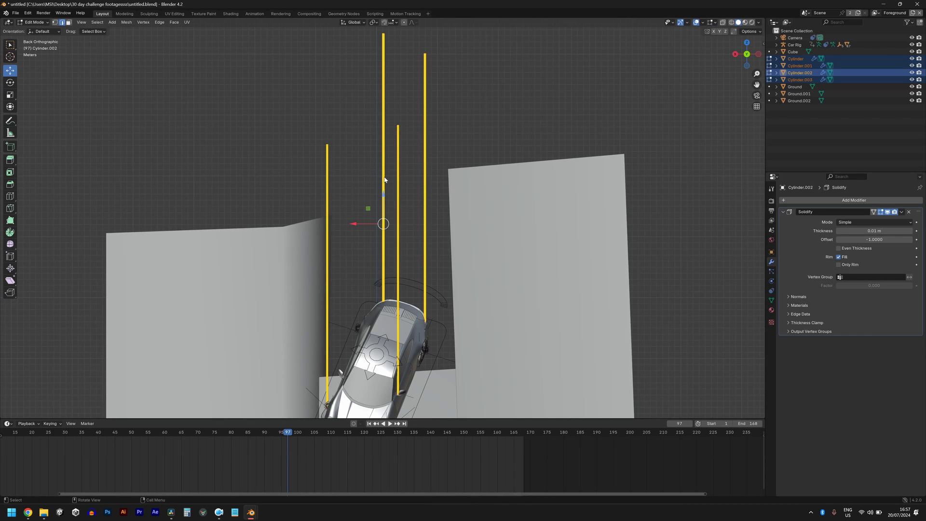
scroll(309, 93, down, 2)
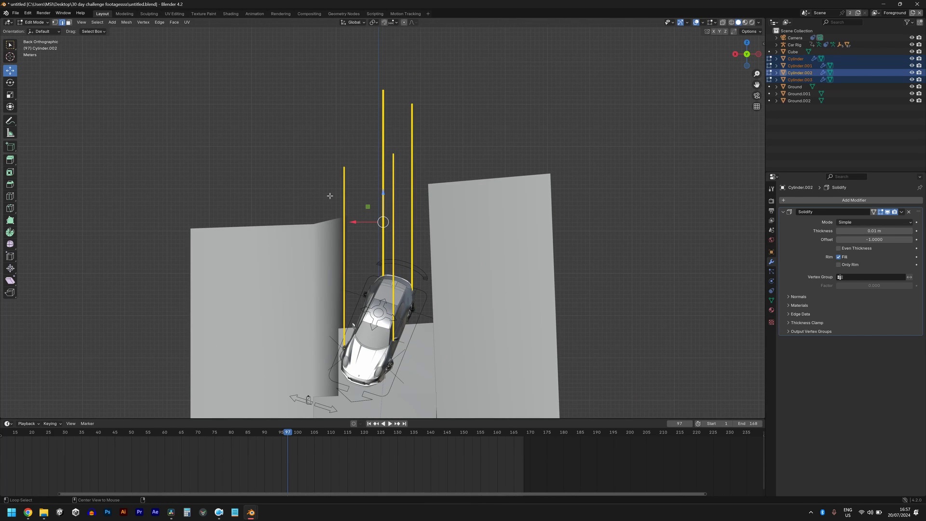
key(alt+z)
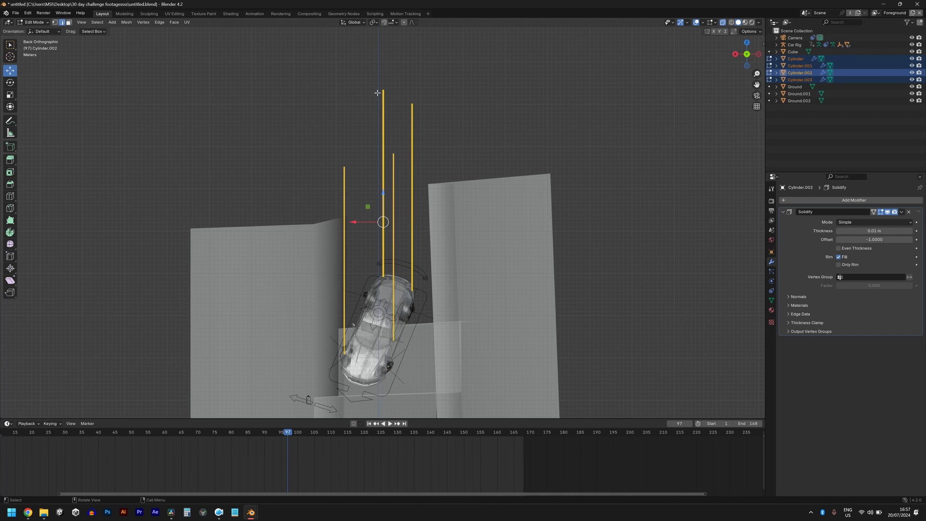
Box-select the poles' top vertices in two batches and drag them down along Z
drag(357, 61, 415, 109)
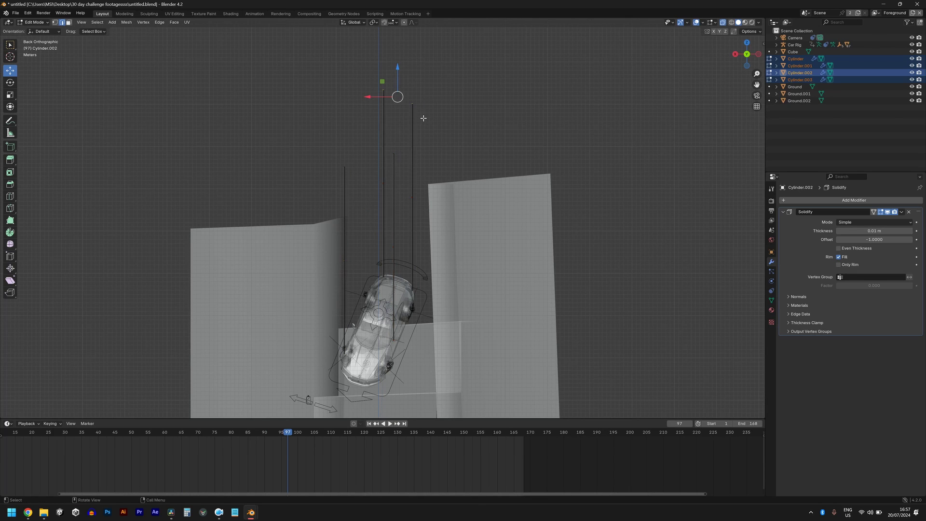
drag(397, 70, 400, 198)
drag(318, 128, 427, 172)
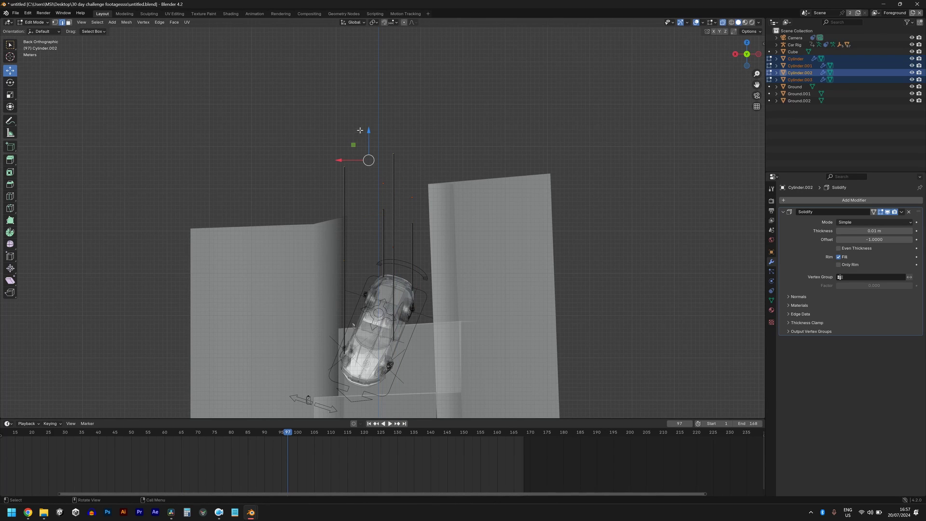
drag(368, 130, 369, 189)
key(Tab)
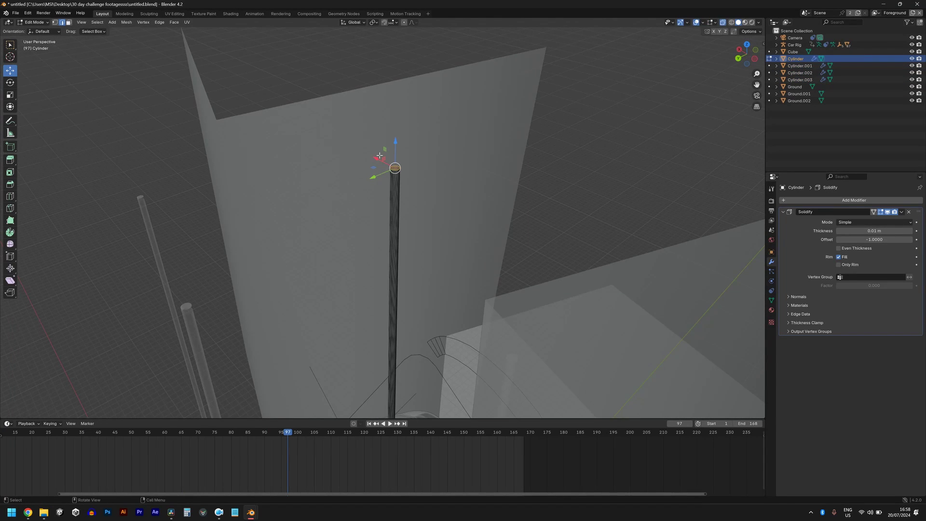
Snap the first pole's top to the 3D cursor at the left wall's top corner
middle_drag(395, 168, 347, 152)
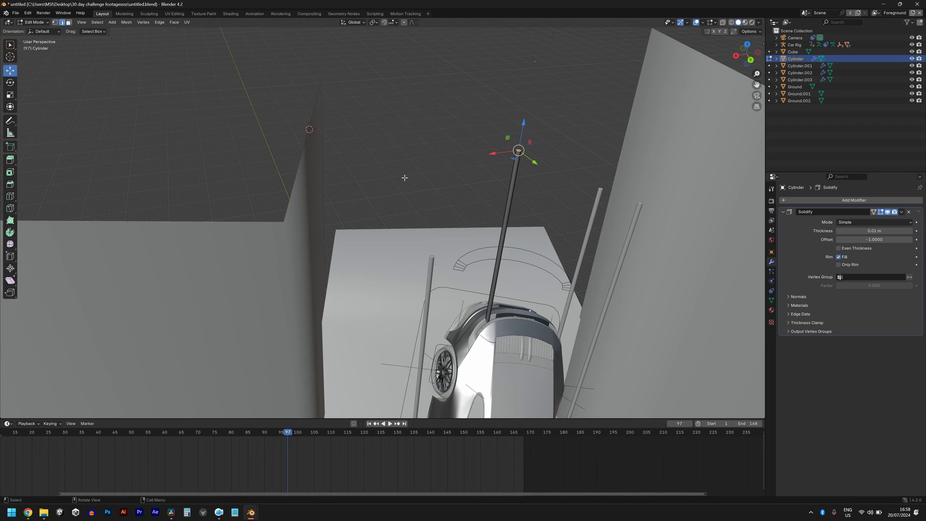
key(shift+s)
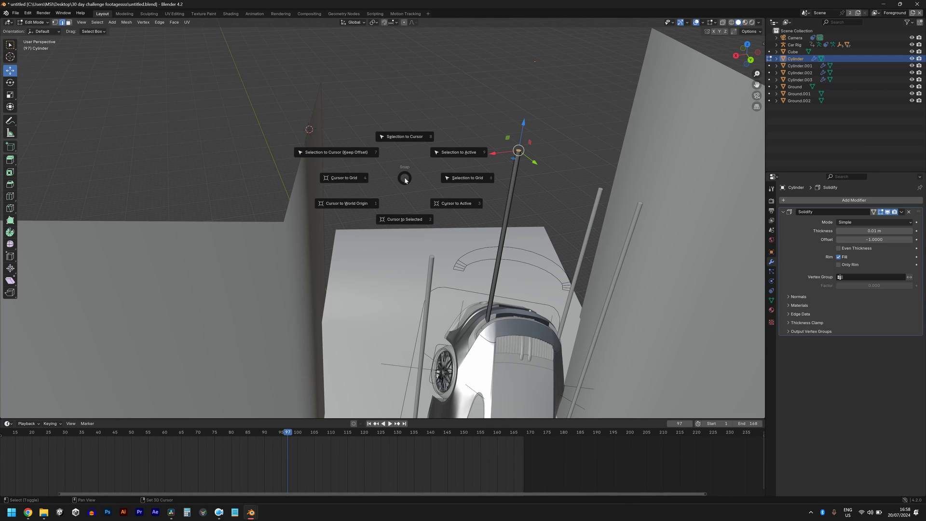
click(402, 149)
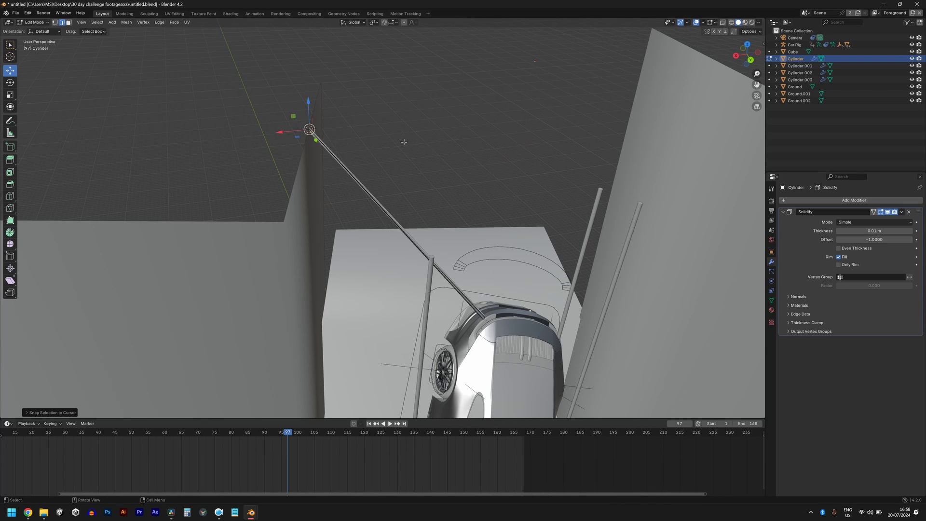
key(Tab)
middle_drag(461, 236, 607, 228)
click(557, 195)
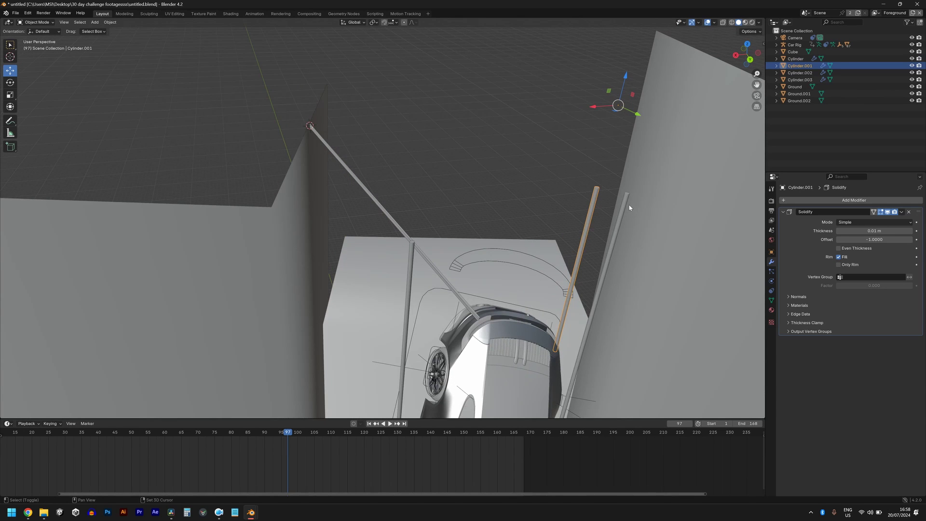
Snap Cylinder.001's top end to a 3D cursor placed at the right wall's top corner
key(KP_0)
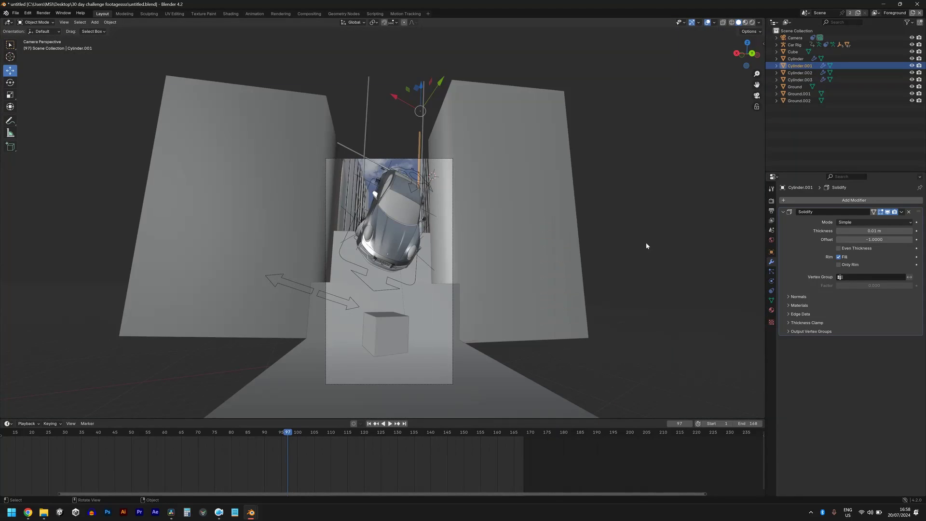
middle_drag(558, 232, 548, 181)
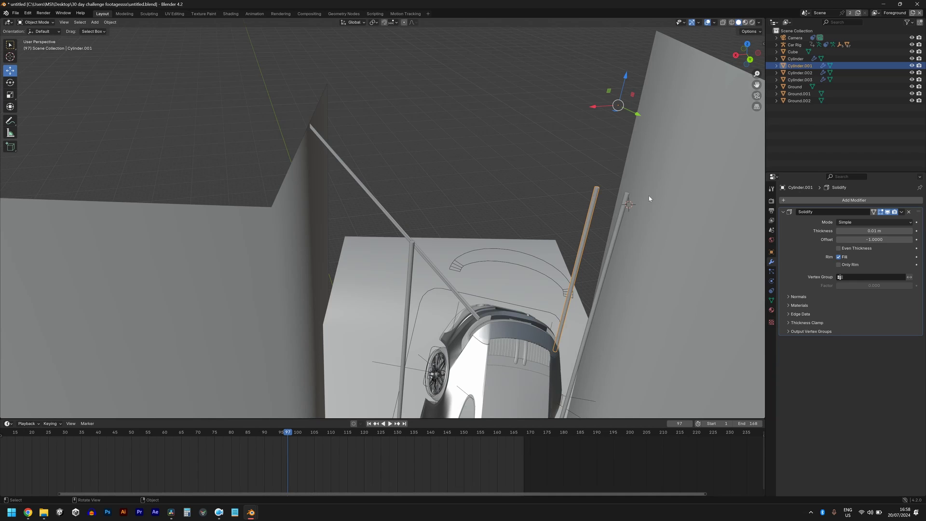
shift+right_click(621, 189)
key(Tab)
drag(585, 180, 614, 196)
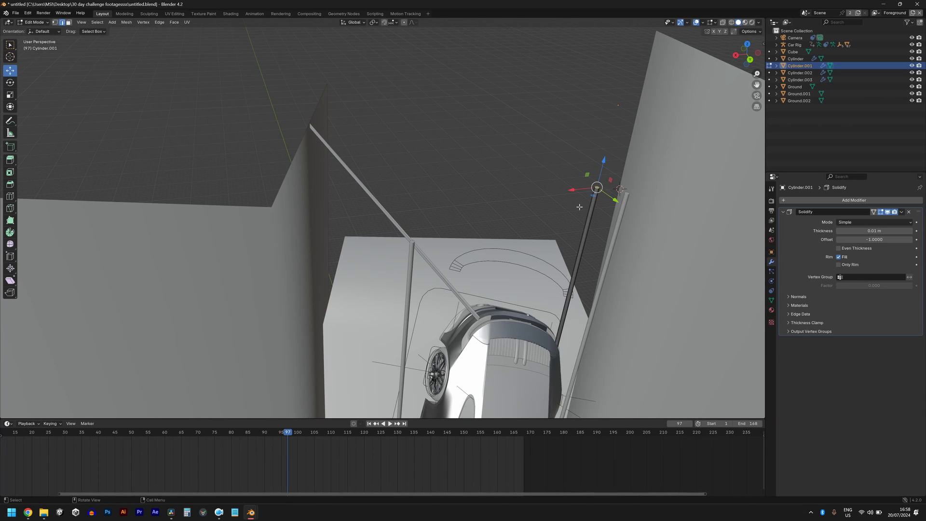
key(shift+s)
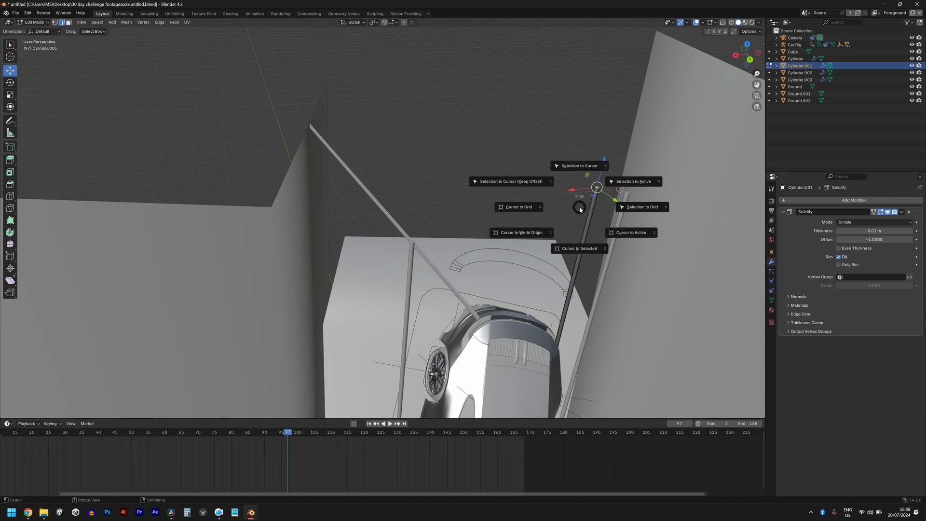
click(576, 175)
key(Tab)
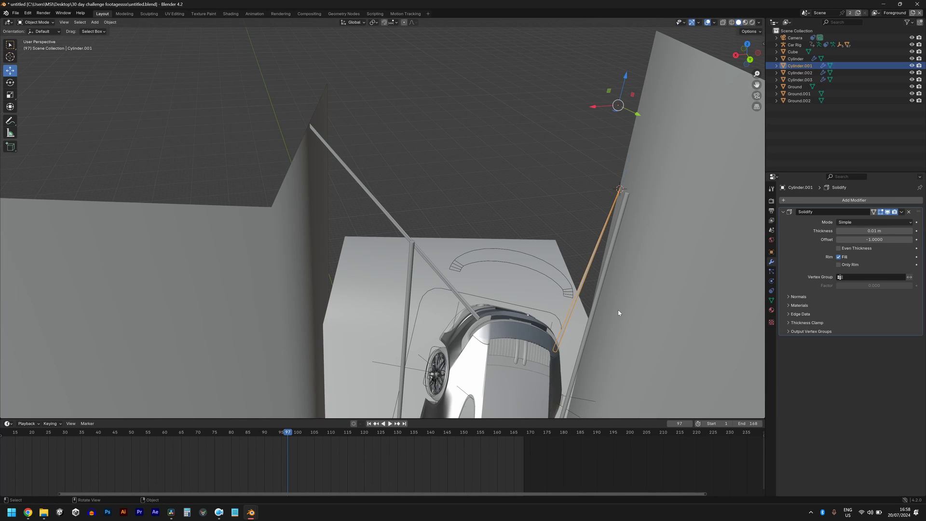
middle_drag(616, 314, 352, 192)
Snap Cylinder.002's end to a 3D cursor placed at the left wall's corner
click(405, 178)
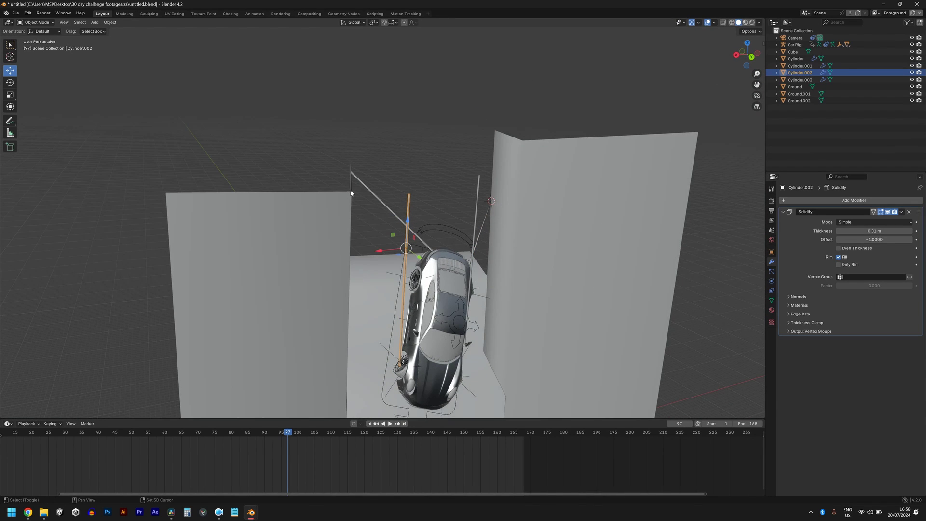
shift+right_click(350, 193)
key(Tab)
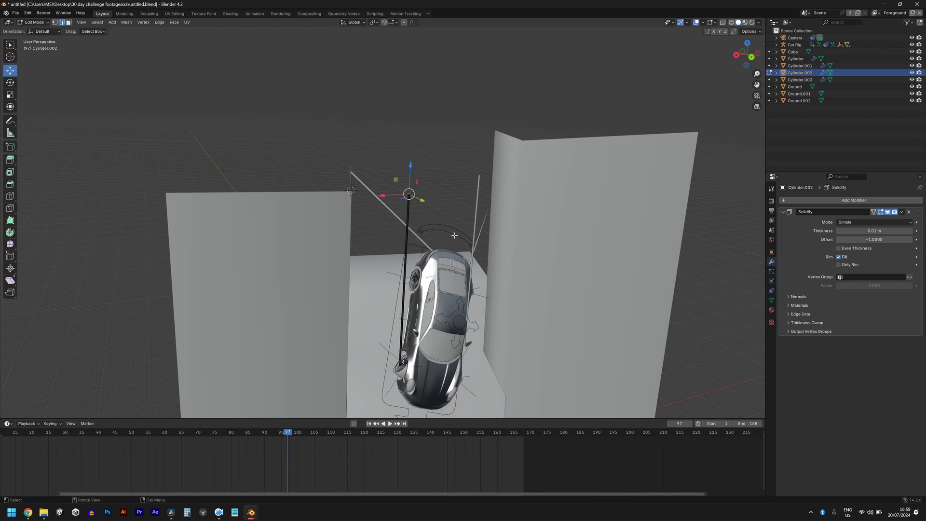
key(shift+s)
click(483, 195)
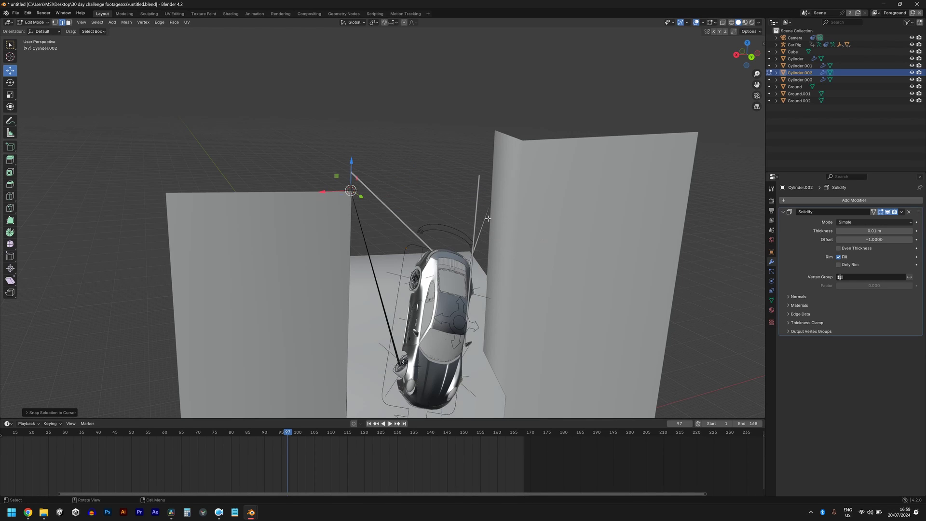
key(Tab)
click(461, 278)
Apply Shade Flat to the right wall Ground.002
middle_drag(461, 278, 507, 250)
click(572, 166)
scroll(572, 166, up, 1)
scroll(572, 165, down, 2)
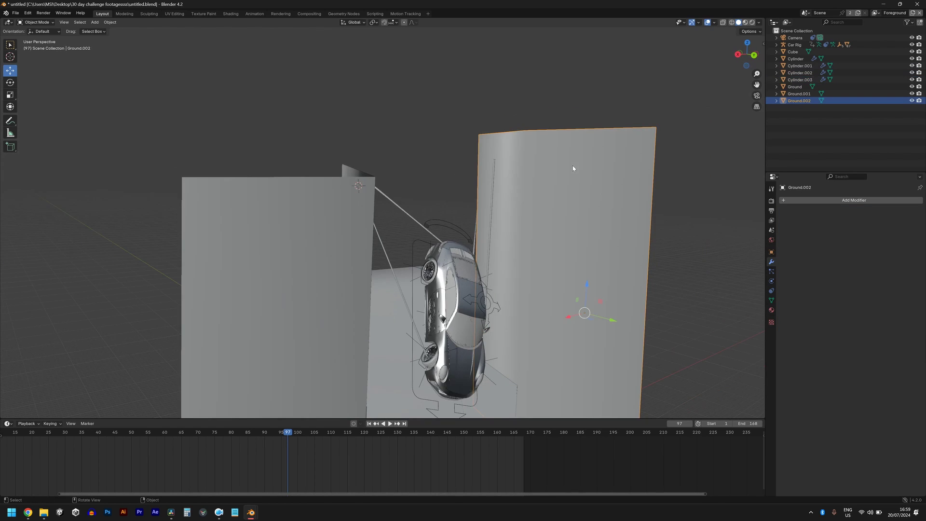
right_click(571, 165)
click(557, 178)
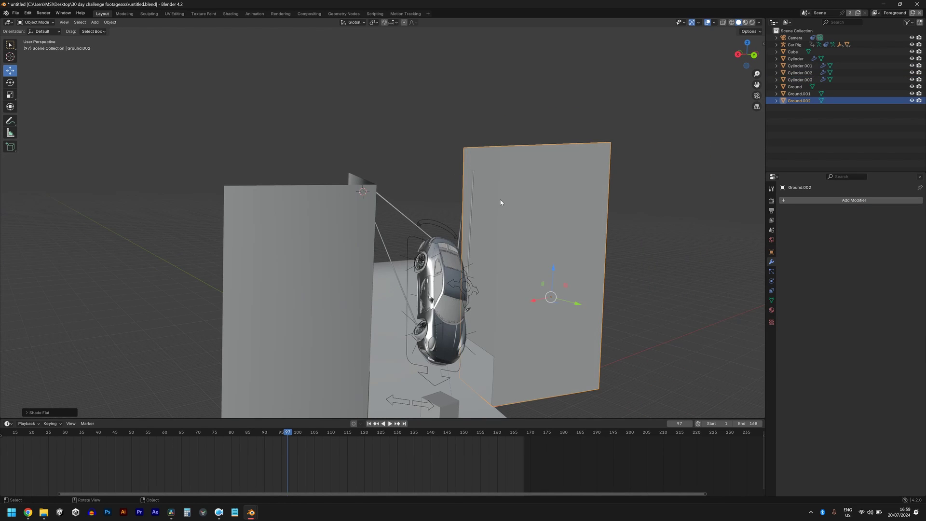
Snap Cylinder.003's top onto a 3D cursor placed on the right wall
middle_drag(500, 203, 527, 182)
scroll(517, 185, up, 3)
shift+middle_drag(614, 155, 533, 181)
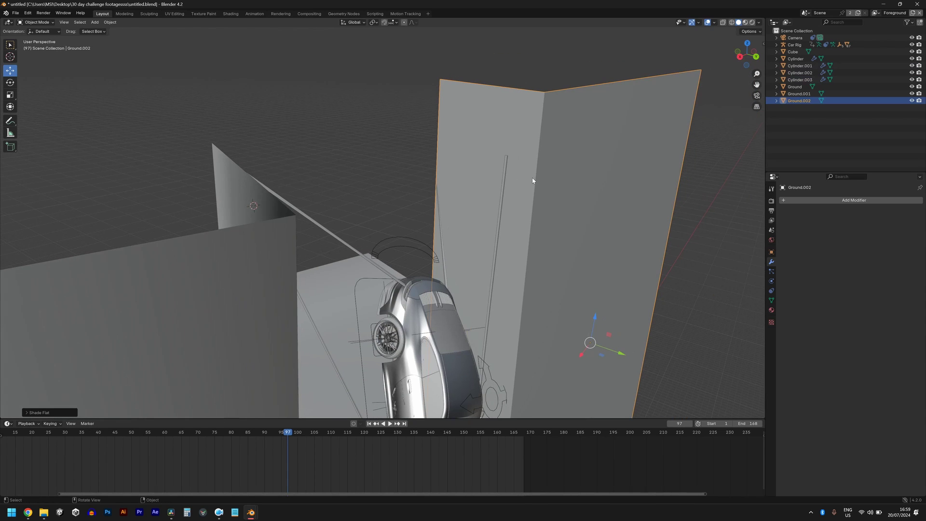
shift+right_click(535, 179)
scroll(523, 198, up, 5)
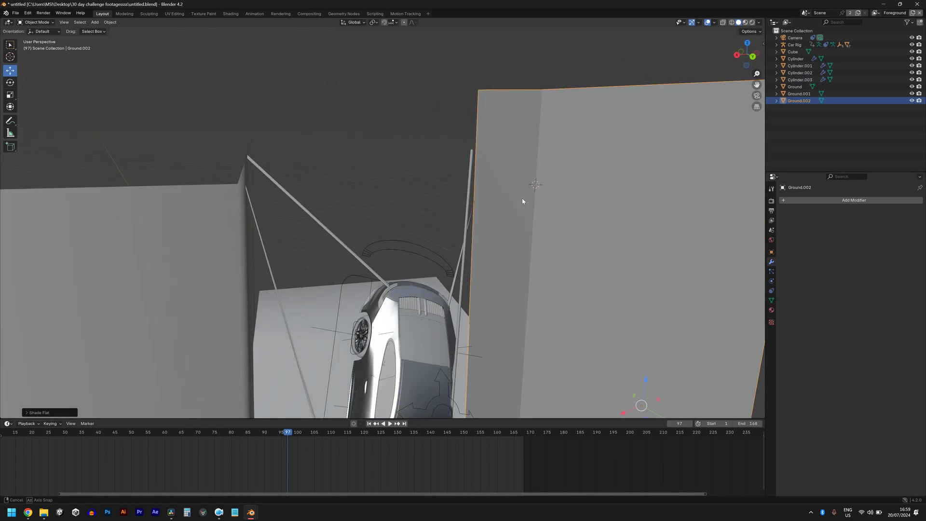
click(470, 153)
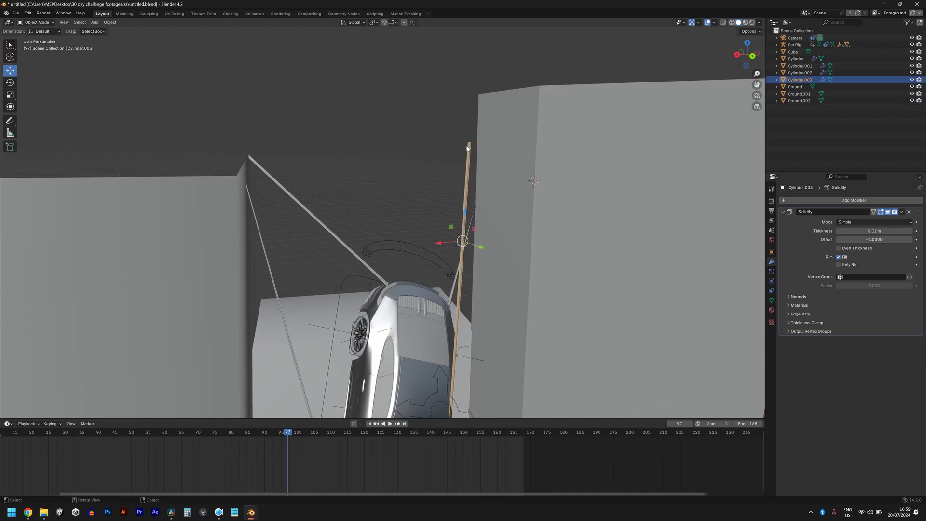
key(Tab)
middle_drag(513, 169, 524, 193)
key(shift+s)
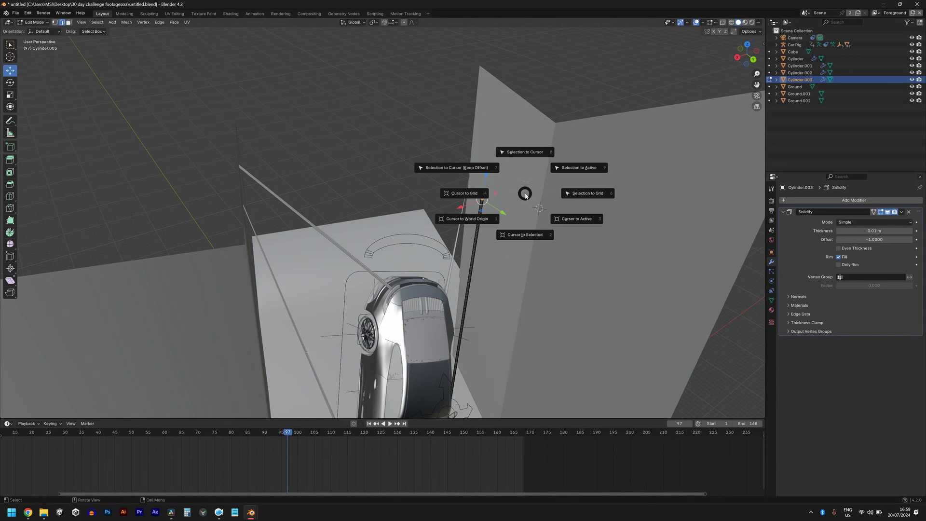
click(525, 190)
key(Tab)
Review the poles through the scene camera and select the pole named Cylinder
middle_drag(535, 266, 521, 227)
scroll(485, 236, down, 4)
middle_drag(462, 246, 451, 267)
key(KP_0)
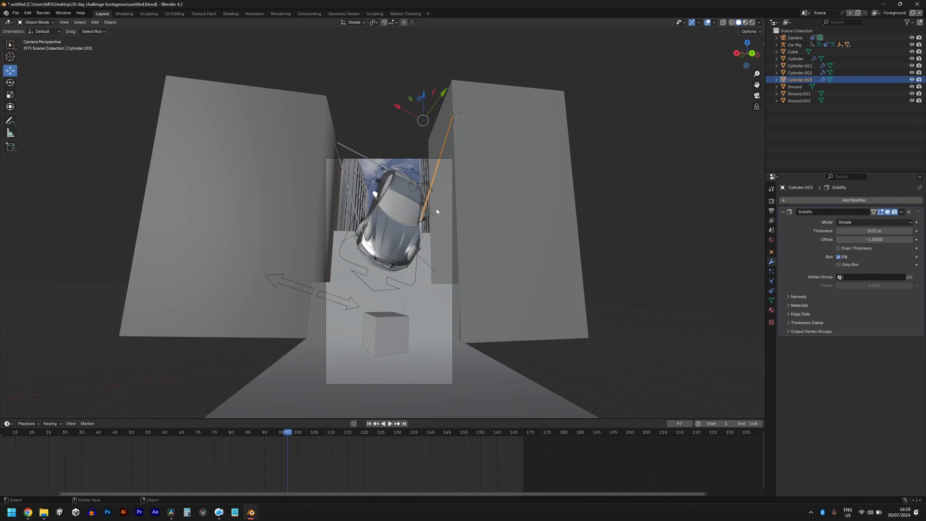
scroll(437, 202, up, 3)
click(536, 211)
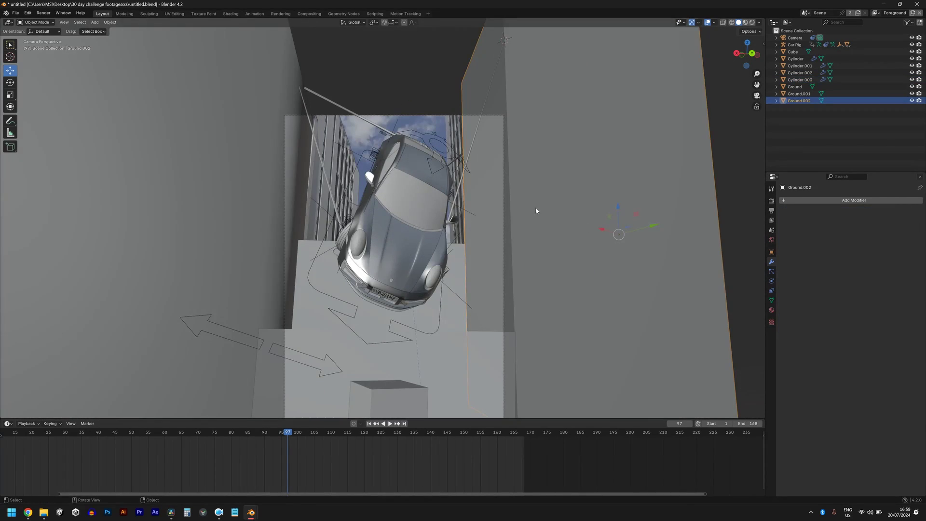
click(379, 128)
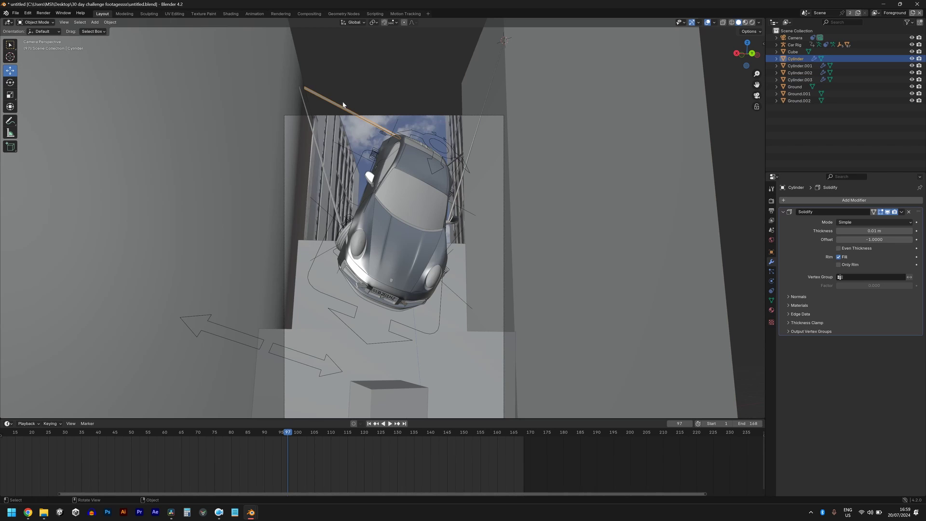
Snap the Cylinder pole's end to a 3D cursor at the right wall's top corner
middle_drag(449, 99, 444, 162)
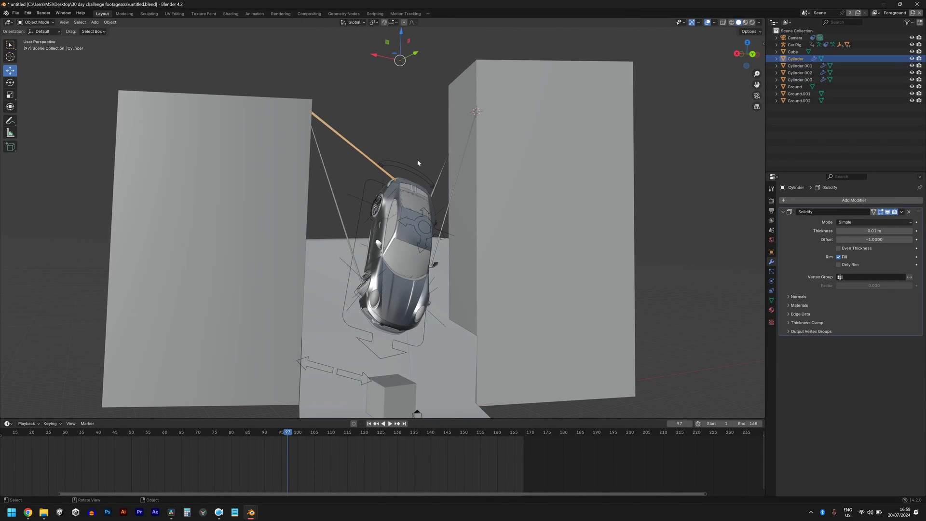
middle_drag(446, 94, 415, 179)
key(KP_0)
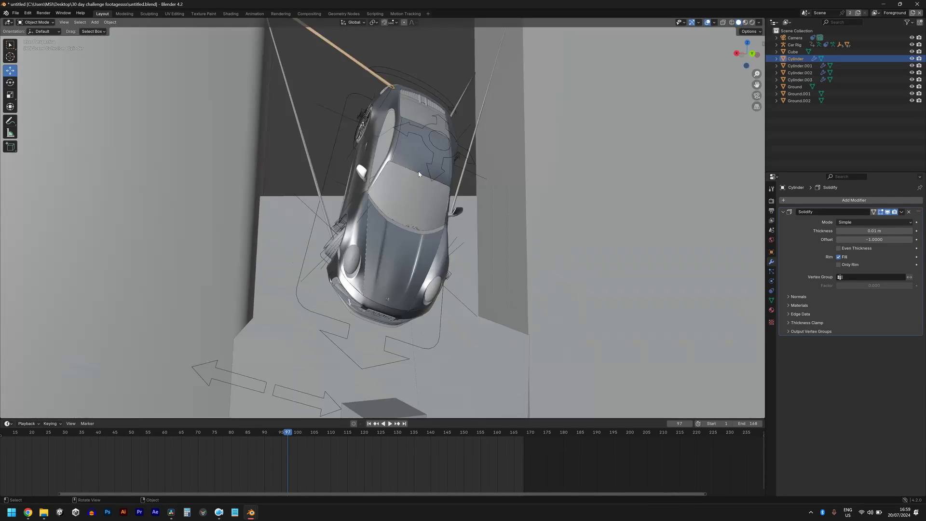
scroll(412, 176, down, 4)
shift+middle_drag(324, 155, 325, 198)
shift+right_click(448, 182)
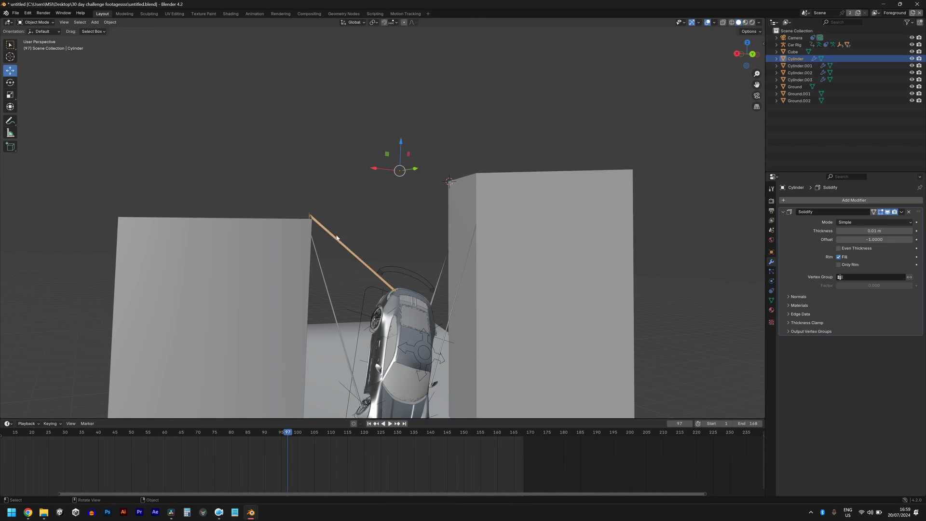
key(Tab)
key(shift+s)
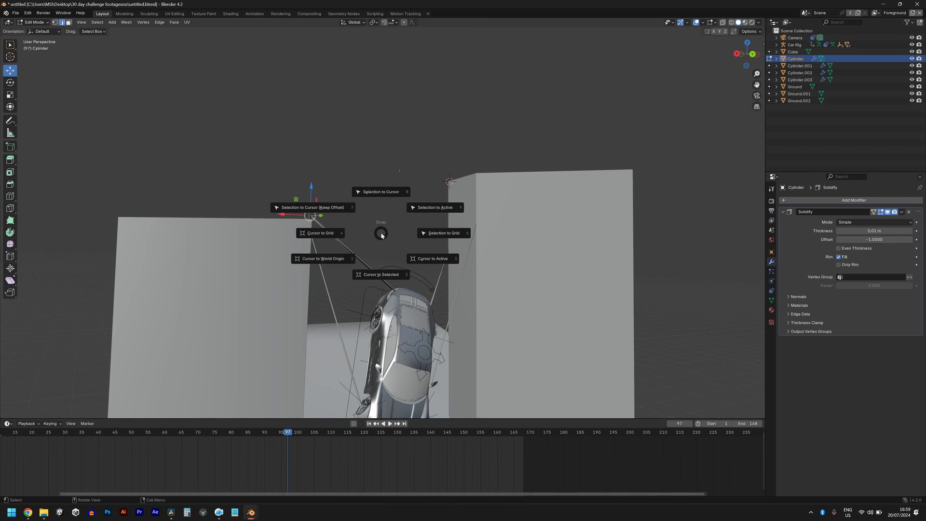
click(386, 195)
key(Tab)
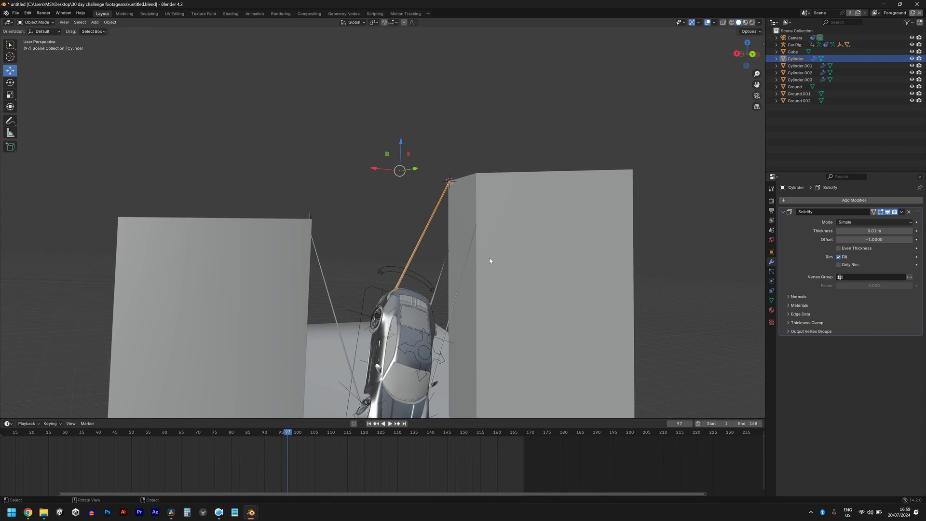
key(KP_0)
Inspect the right wall, poles Cylinder.003 and Cylinder, and the front tire TireFR
click(478, 238)
scroll(428, 216, up, 1)
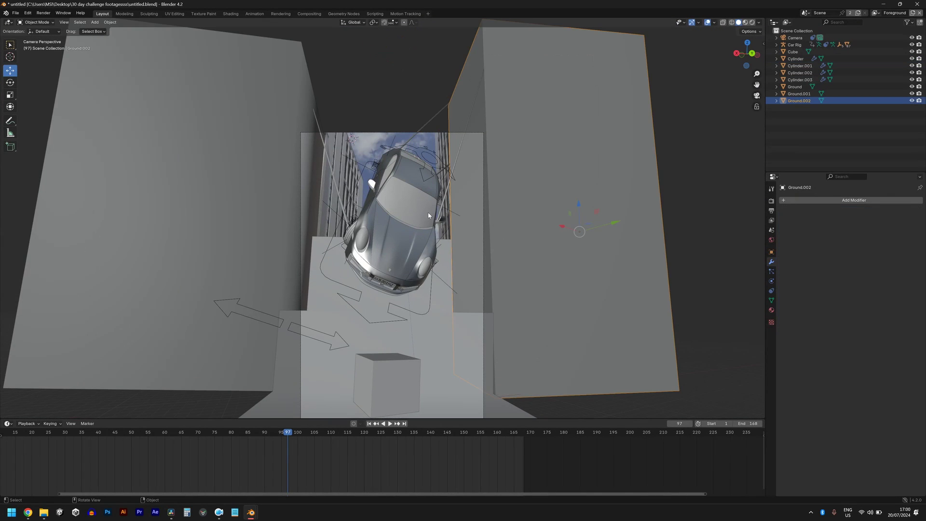
scroll(430, 212, up, 2)
click(476, 176)
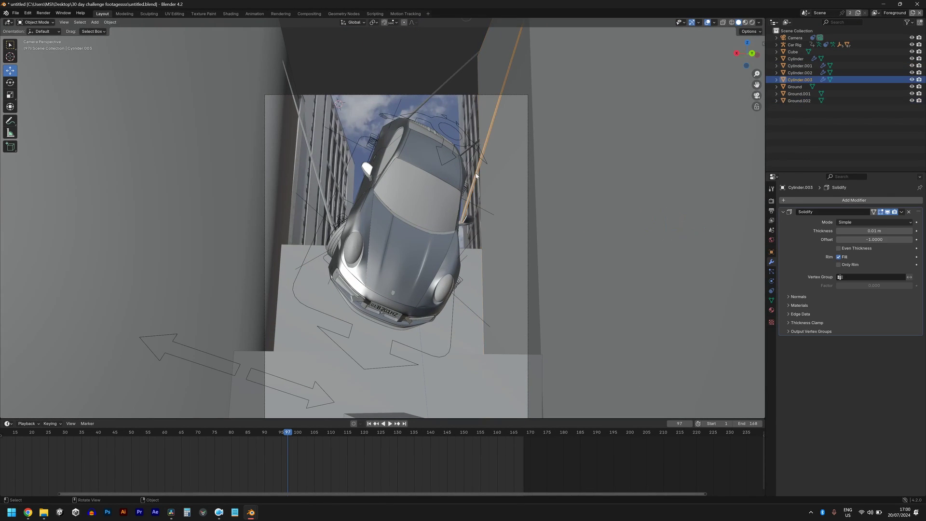
click(427, 101)
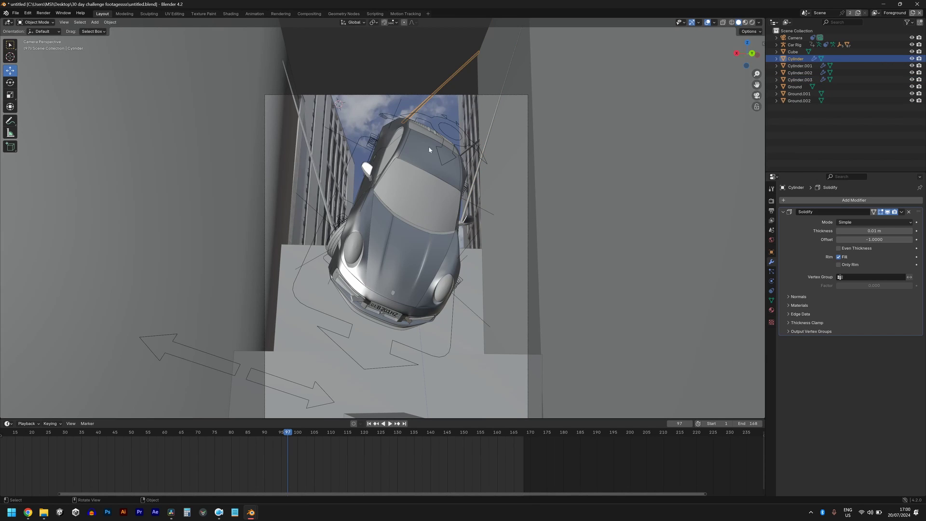
click(331, 245)
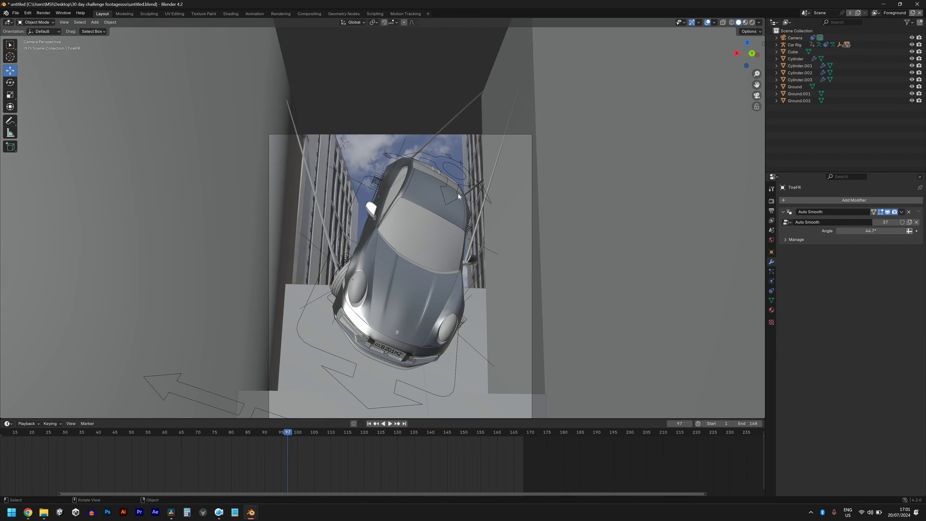
middle_drag(458, 193, 433, 191)
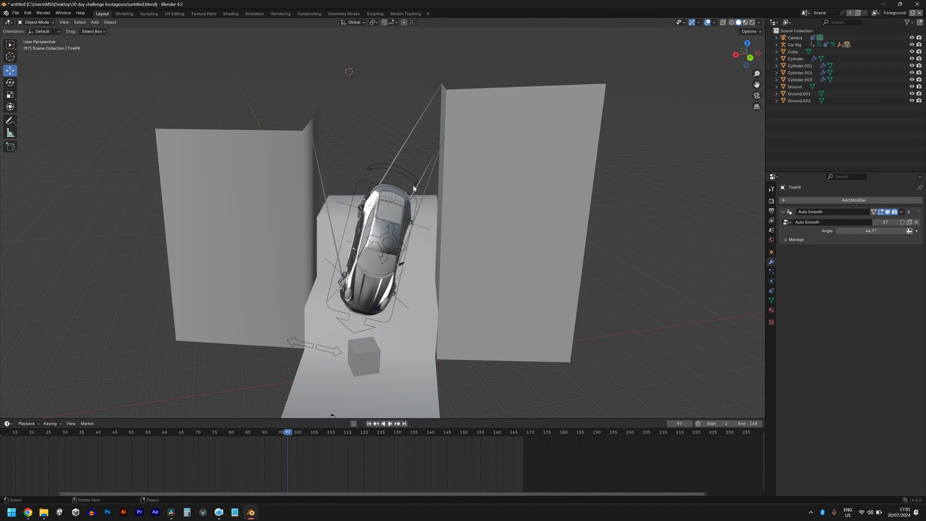
Check the extra rod Cylinder.001 by toggling its visibility, then delete it
click(416, 189)
key(KP_0)
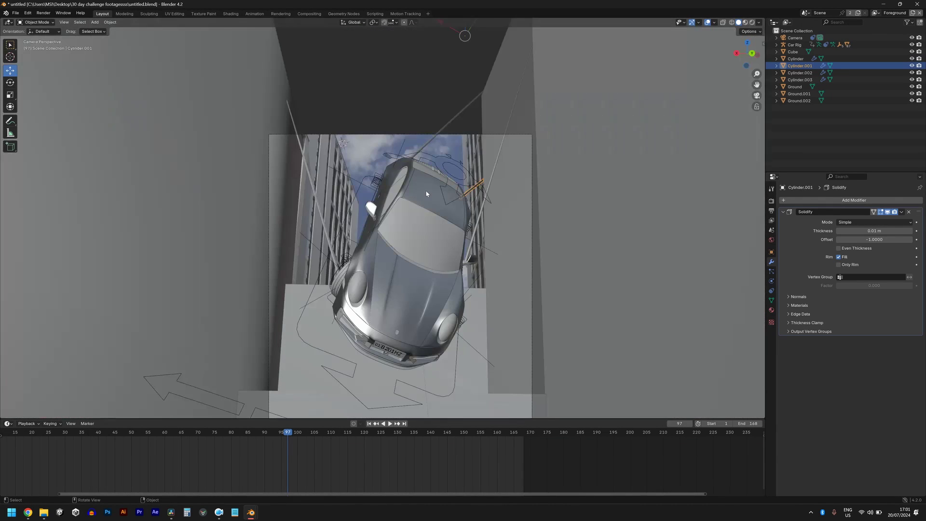
click(911, 66)
click(911, 66)
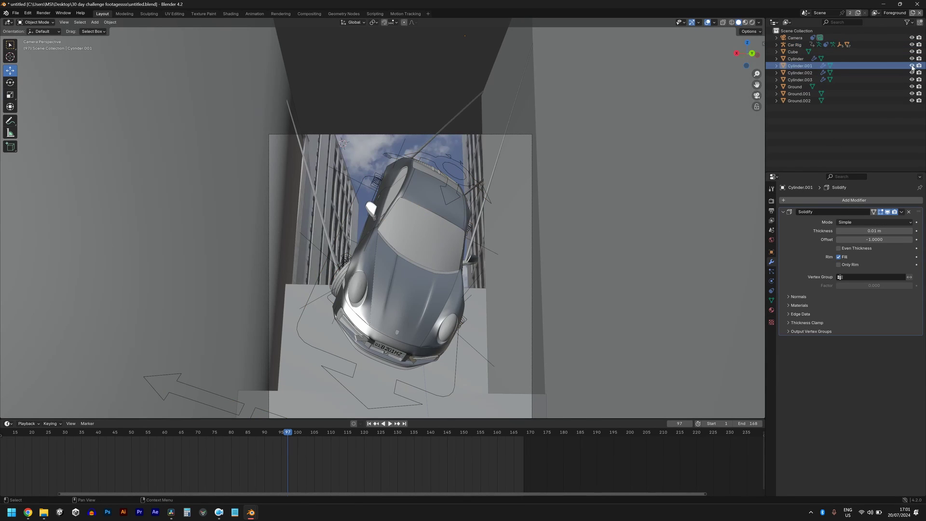
key(x)
click(448, 266)
Raise the top end of the middle pole Cylinder higher in Edit Mode
click(419, 210)
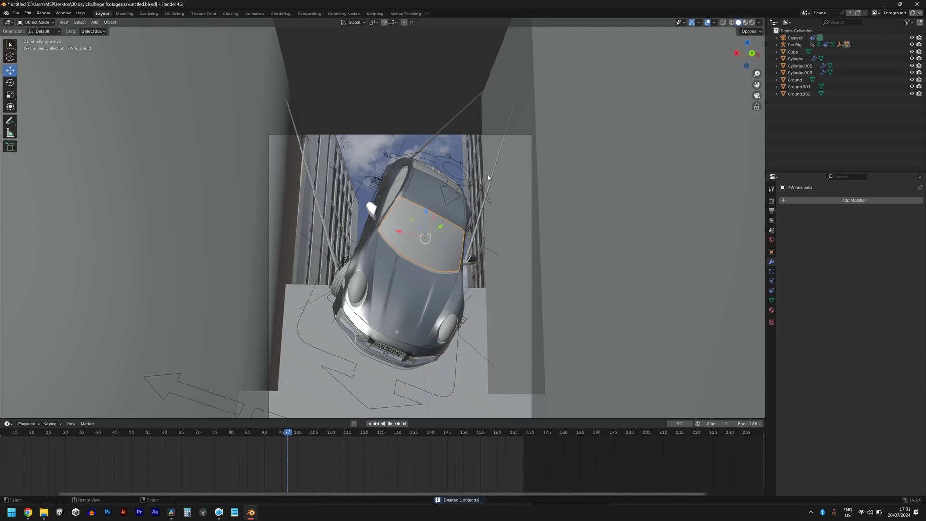
click(492, 175)
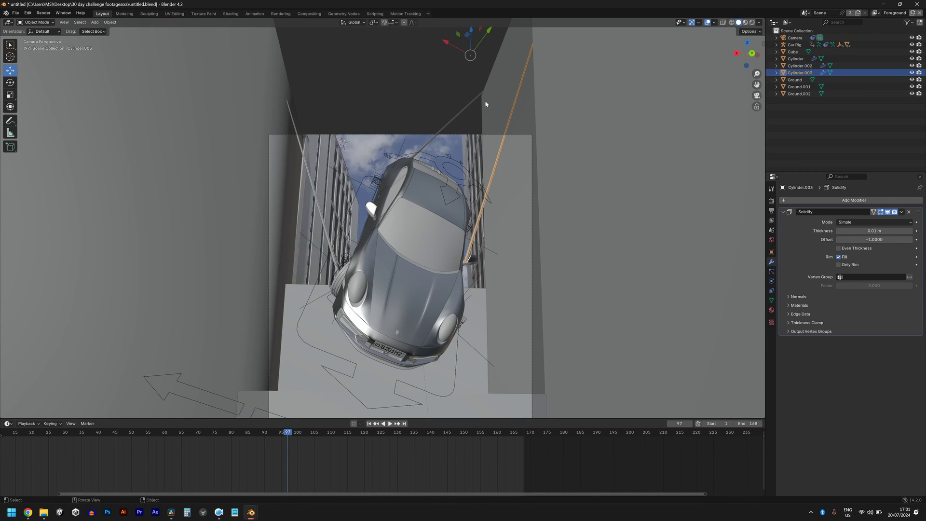
click(333, 259)
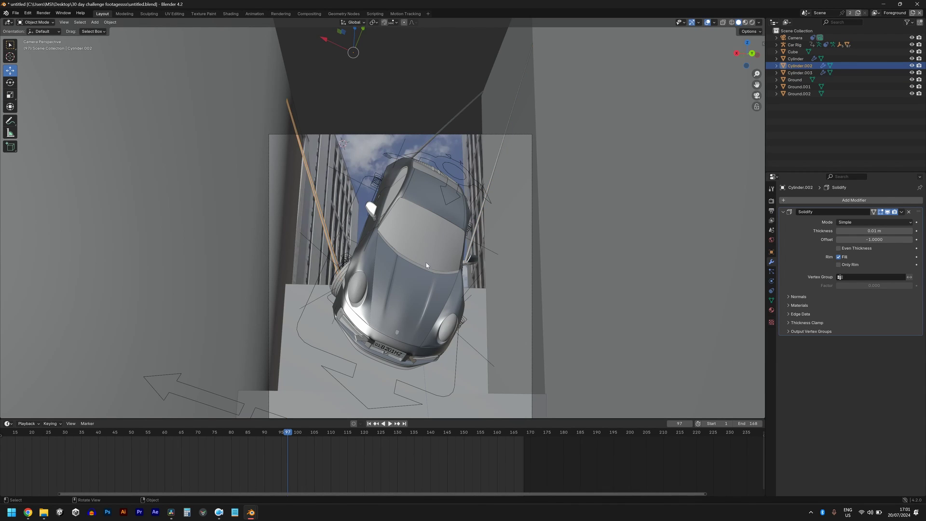
click(460, 265)
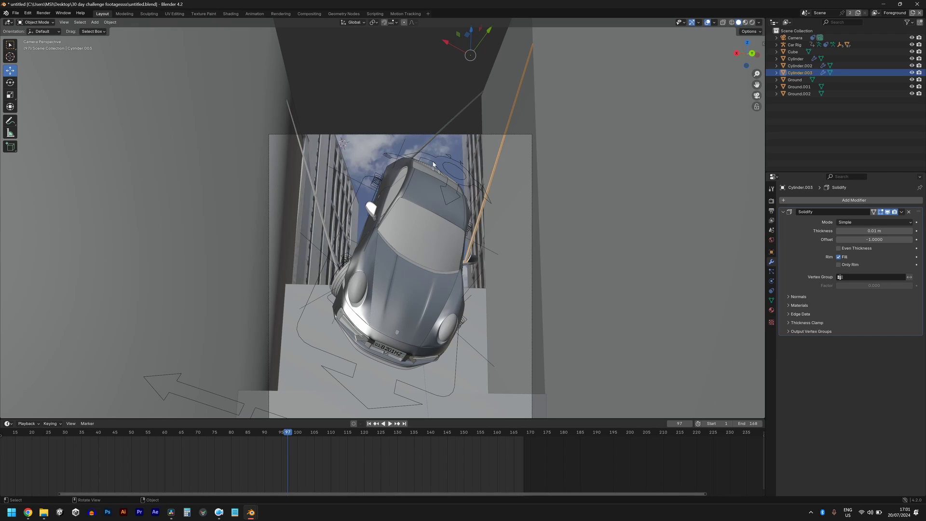
click(475, 95)
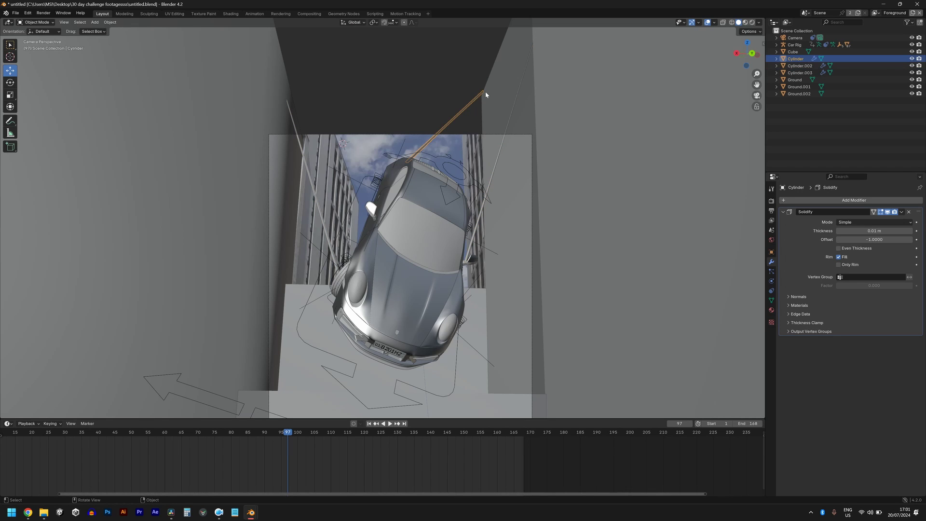
key(Tab)
drag(486, 76, 474, 48)
key(Tab)
Deselect everything, save untitled.blend, and play the tracked animation
scroll(492, 305, down, 1)
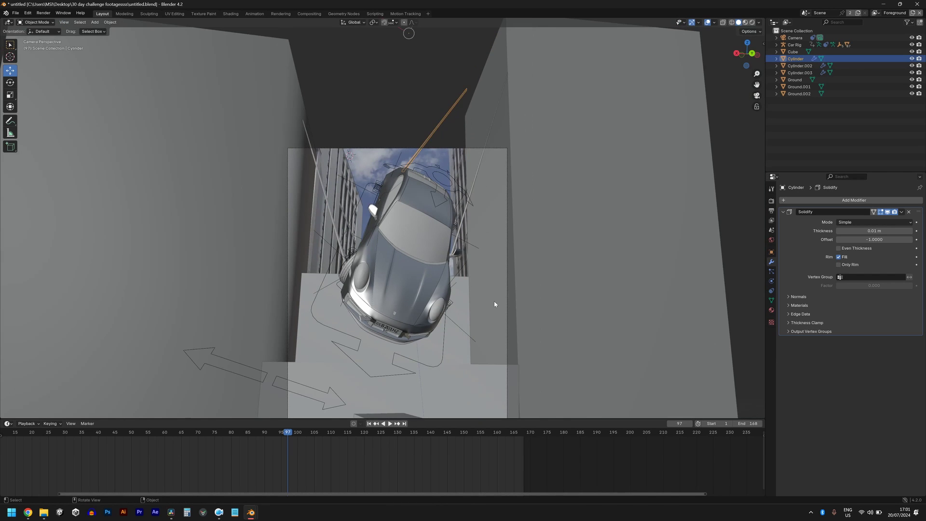
key(alt+a)
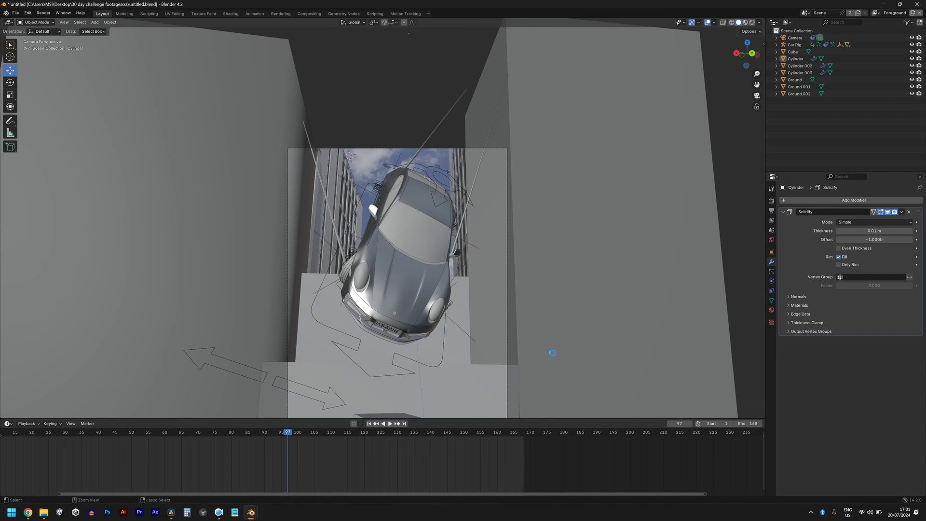
key(ctrl+s)
scroll(484, 338, down, 3)
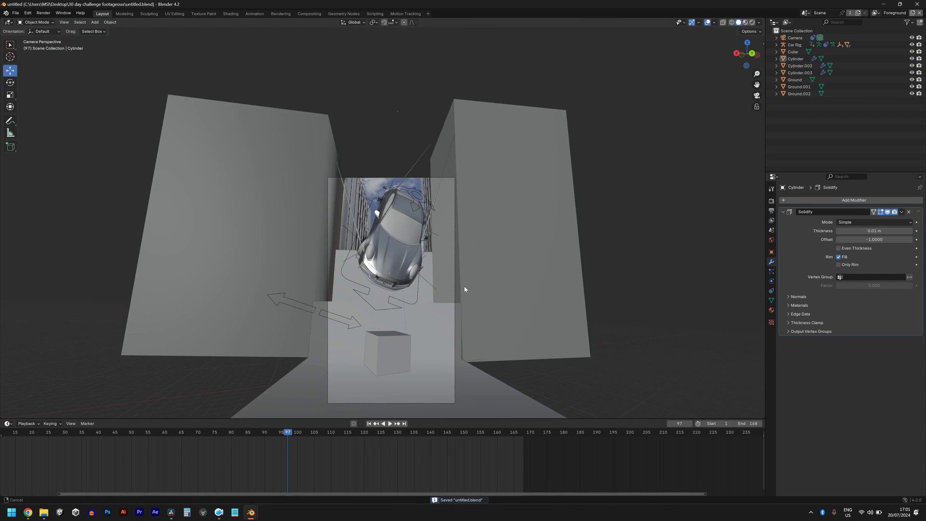
shift+middle_drag(465, 290, 473, 244)
key(space)
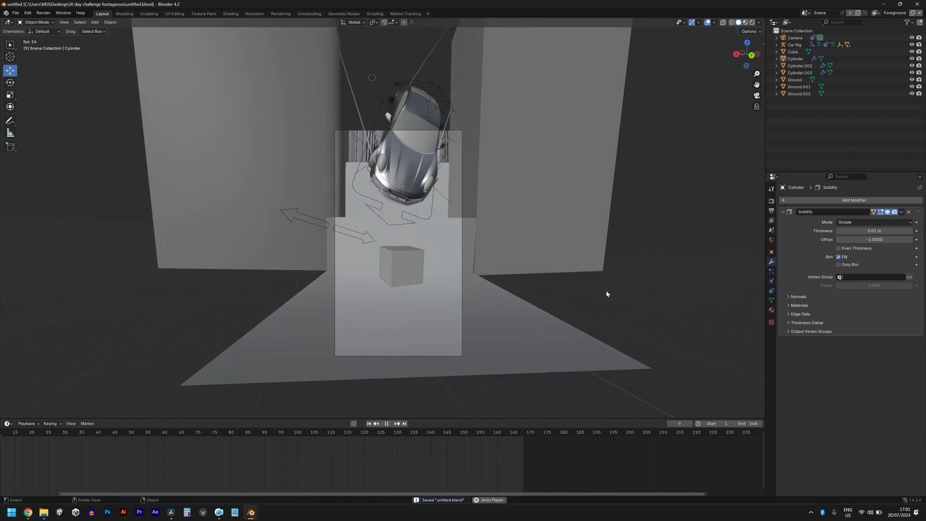
Stop playback, then select and delete the white Cube
key(Escape)
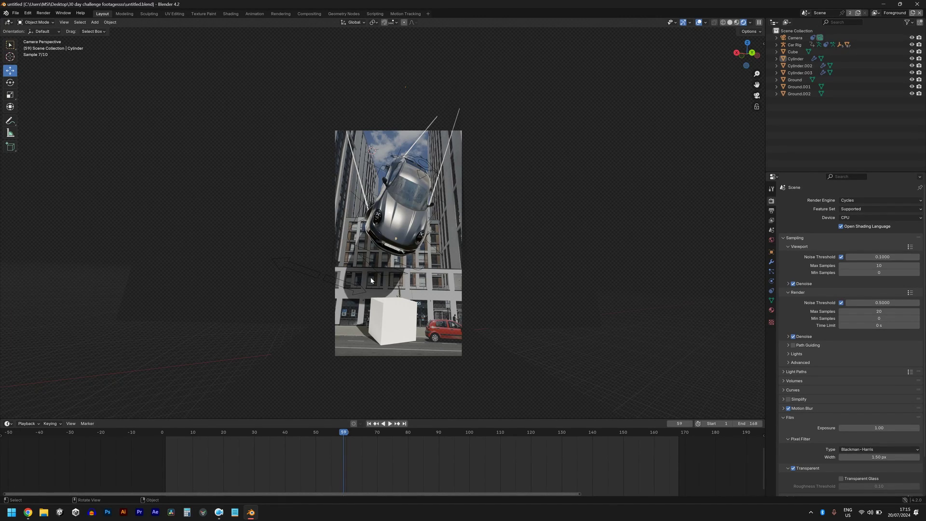
click(401, 323)
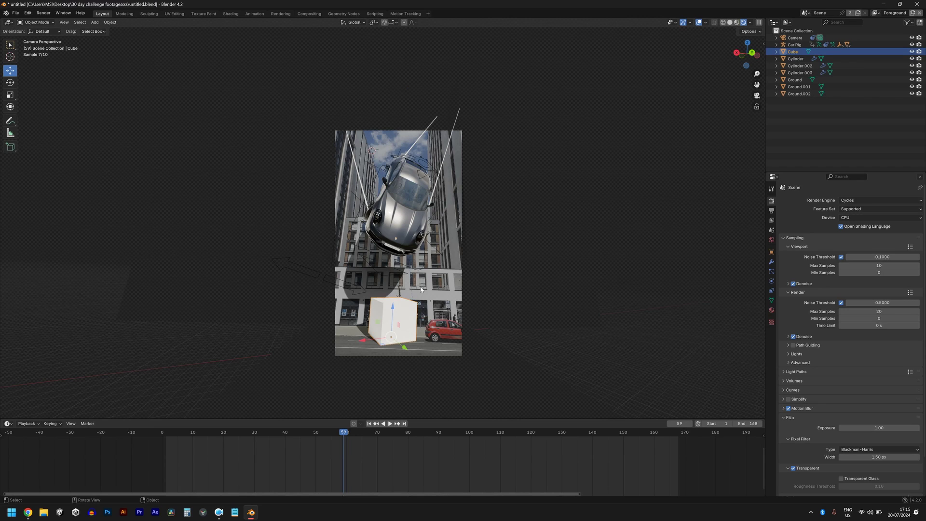
key(Delete)
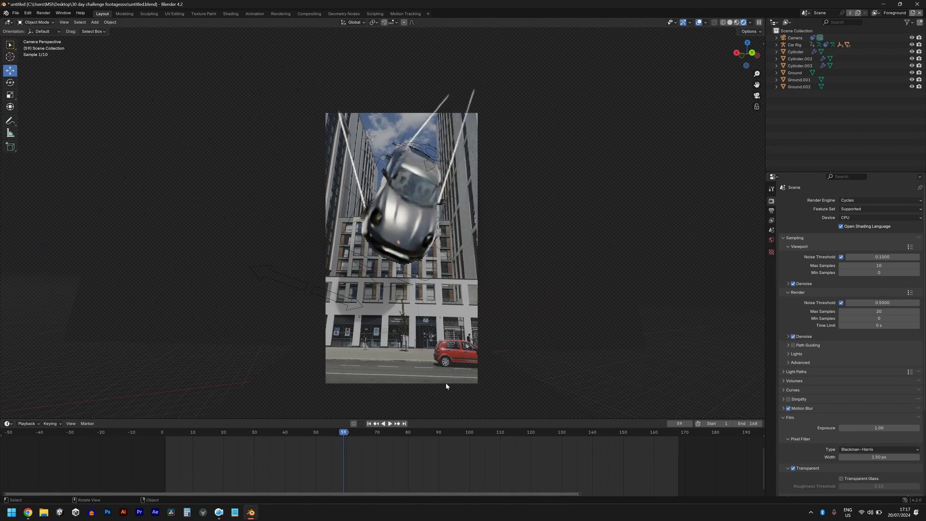
Select the camera and review its Background Images footage settings
click(342, 124)
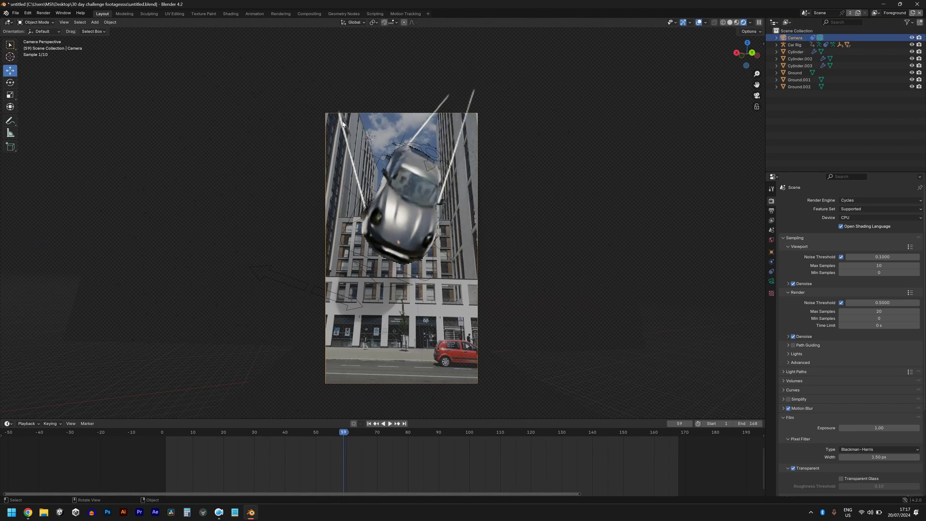
click(770, 280)
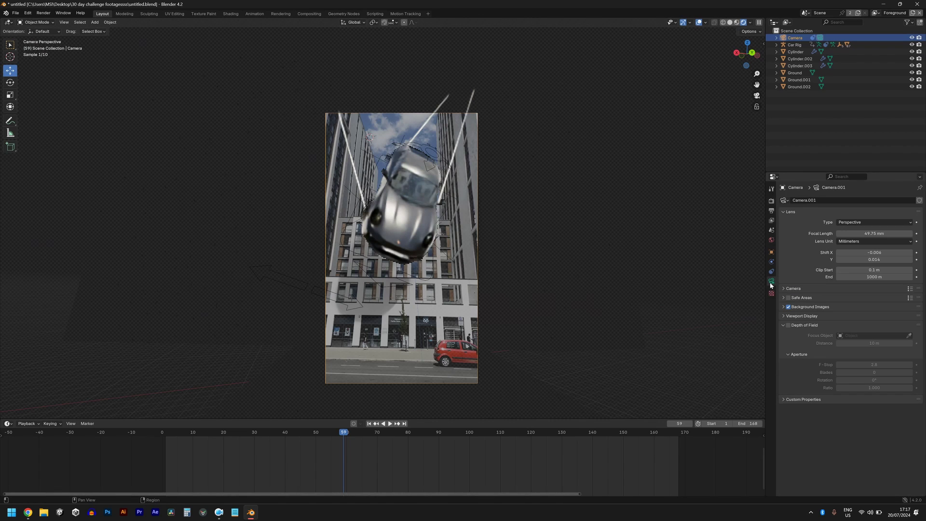
click(800, 307)
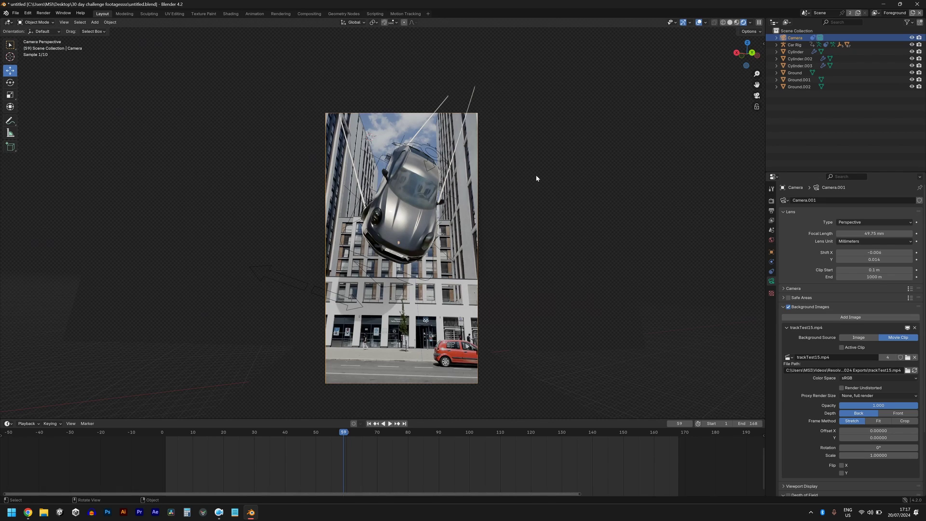
Set the World lighting Strength to 0.8
click(771, 239)
click(877, 398)
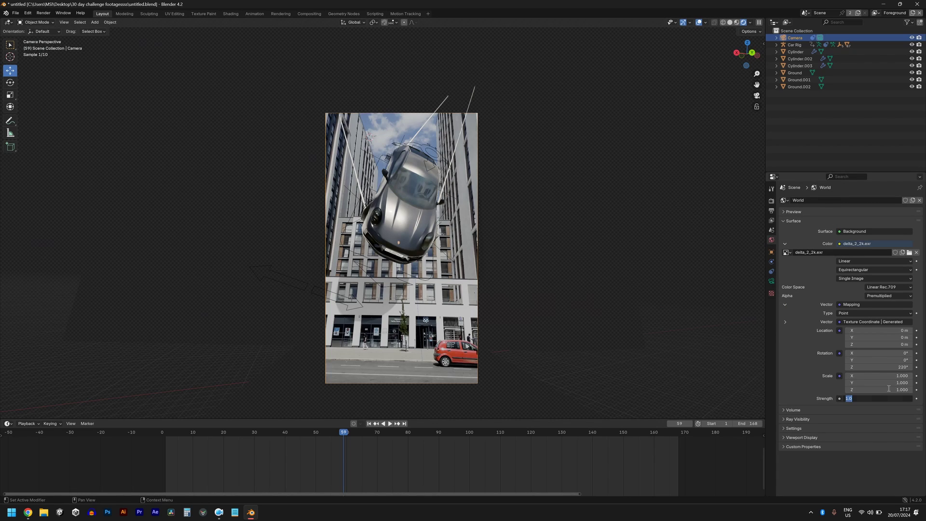
key(BackSpace)
key(Return)
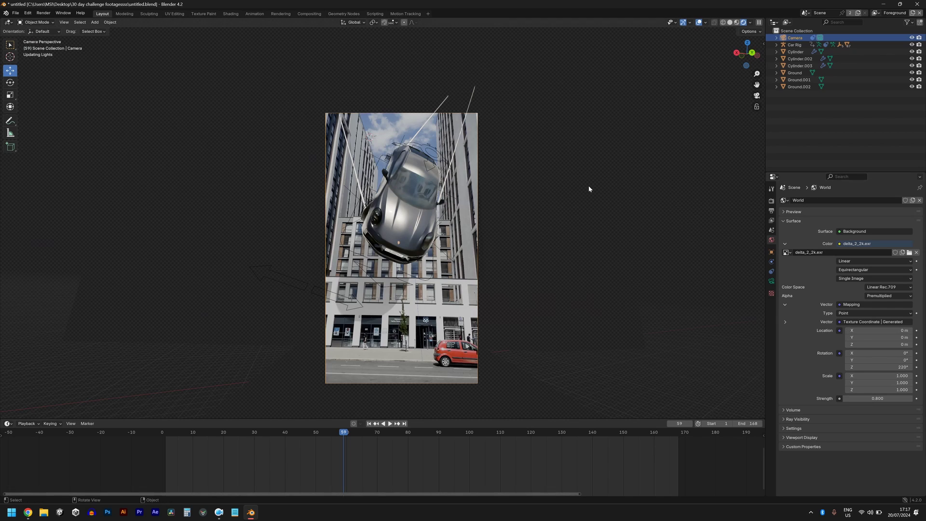
click(632, 171)
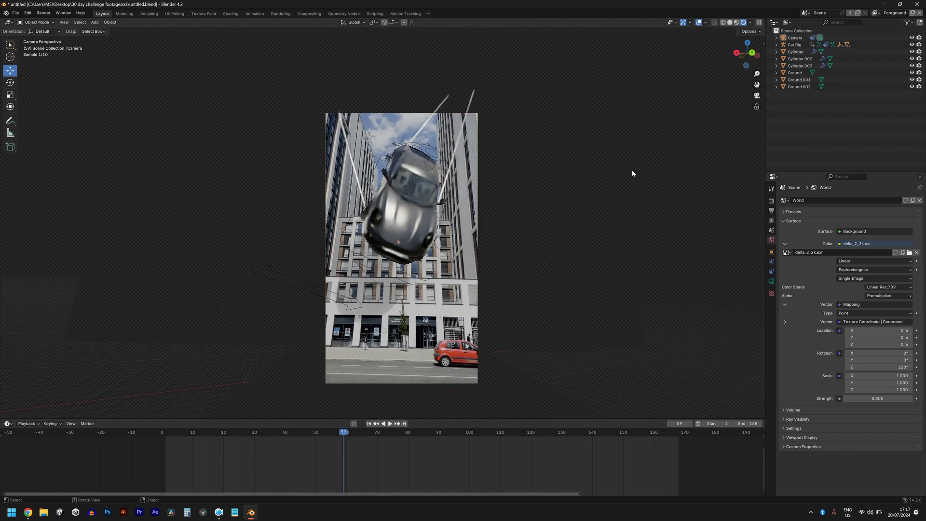
click(454, 154)
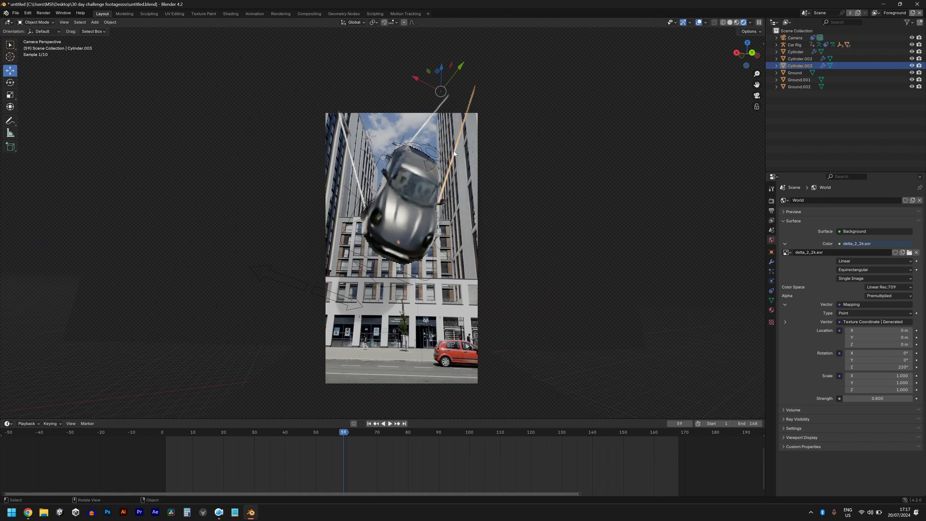
Create a new material for Cylinder.003 with black base colour and Metallic 1
click(770, 310)
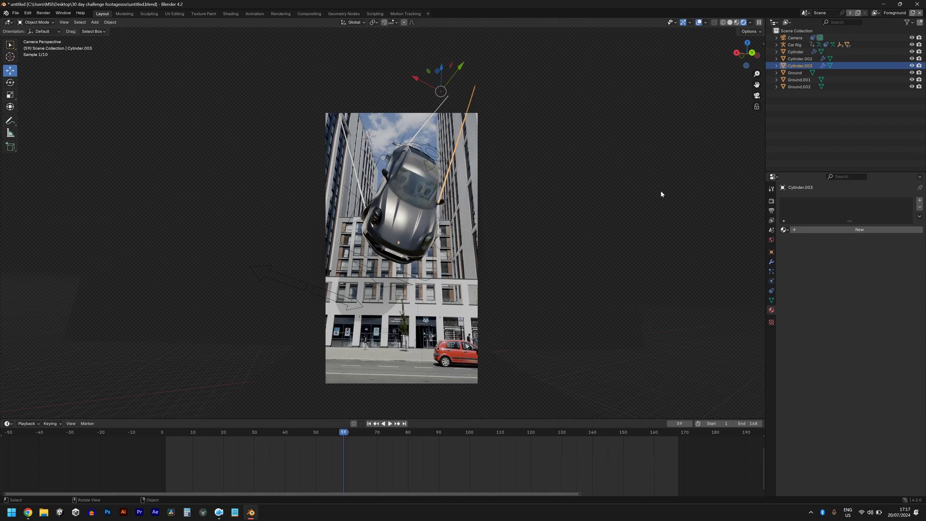
click(802, 231)
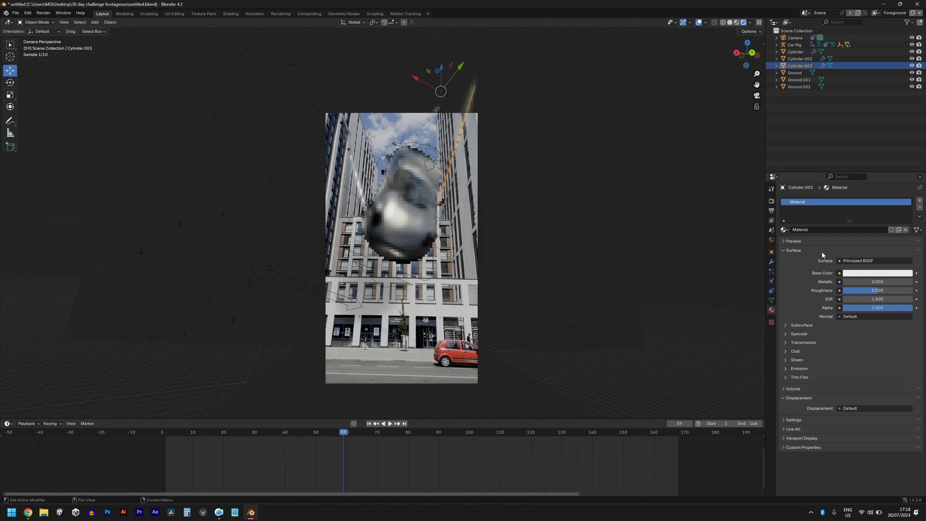
click(874, 272)
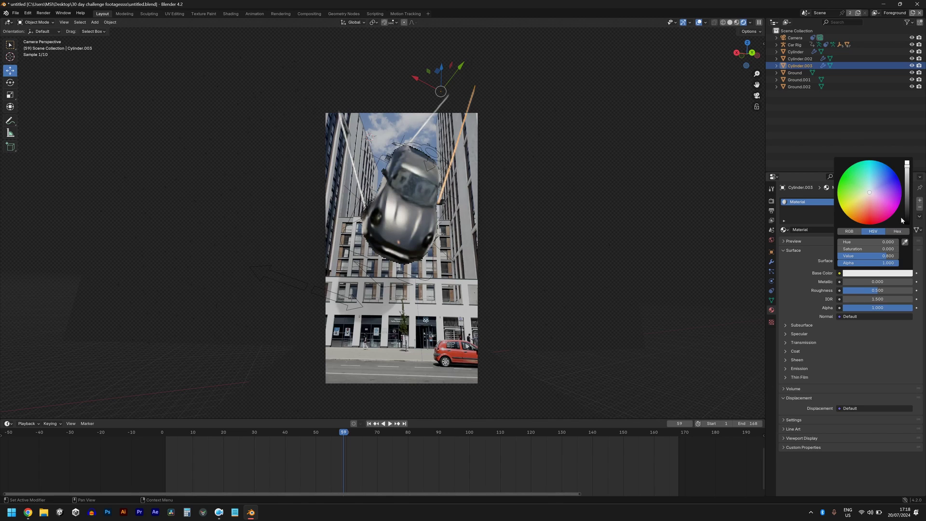
drag(901, 216, 901, 226)
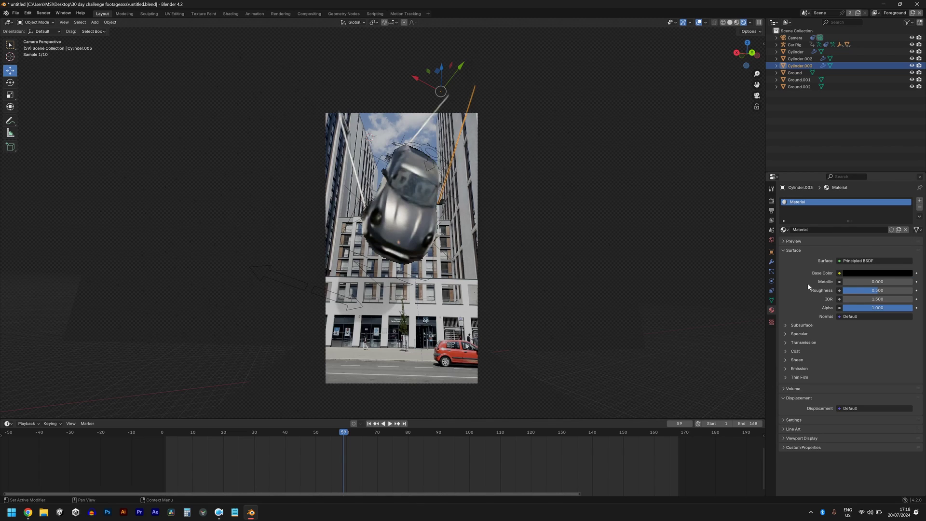
drag(849, 282, 913, 282)
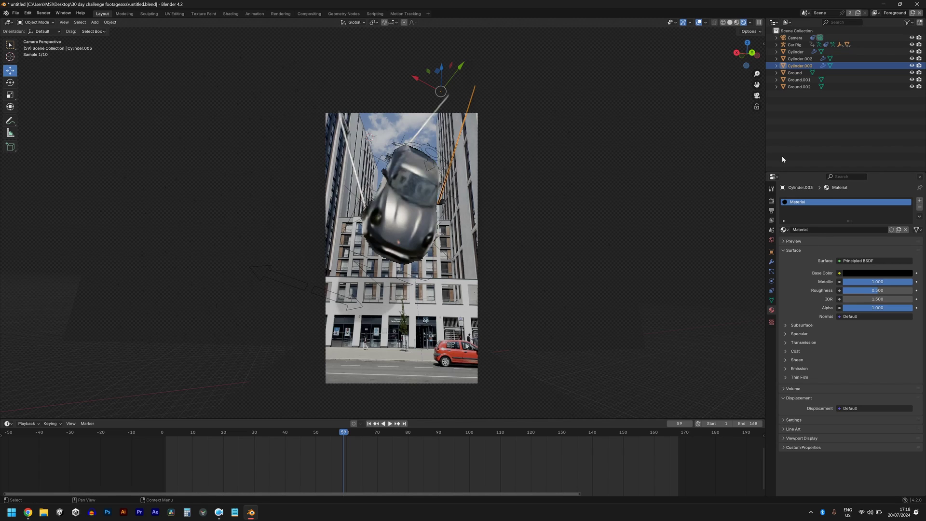
Assign the same black metallic Material to poles Cylinder.002 and Cylinder
click(353, 164)
click(784, 229)
text(m)
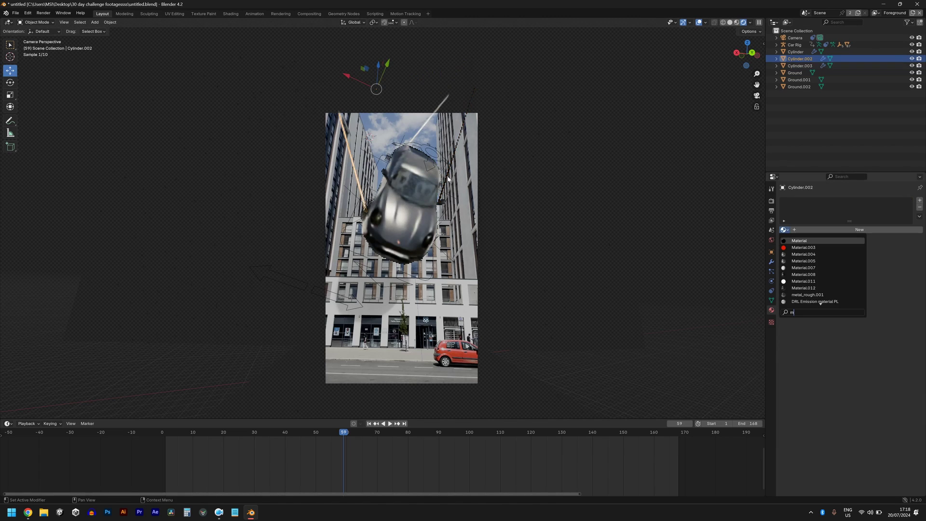
click(426, 122)
click(784, 229)
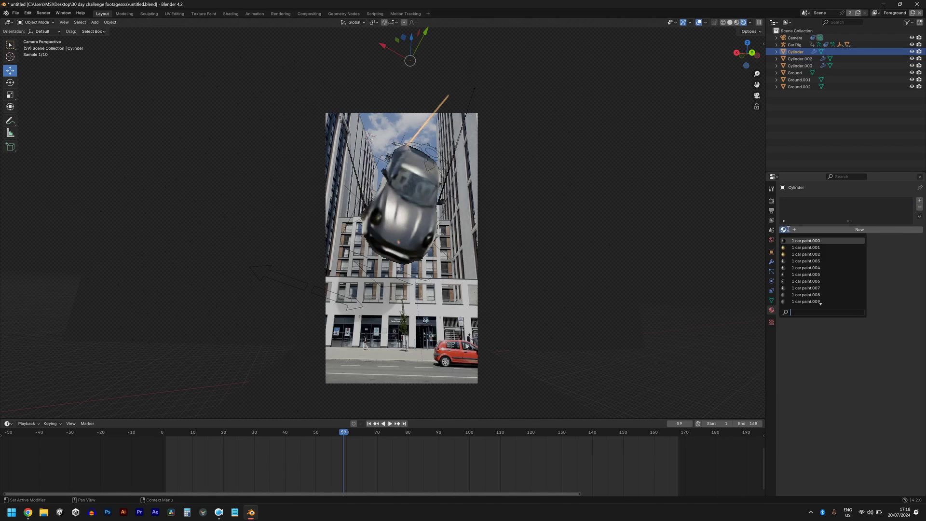
text(m)
key(Return)
click(681, 124)
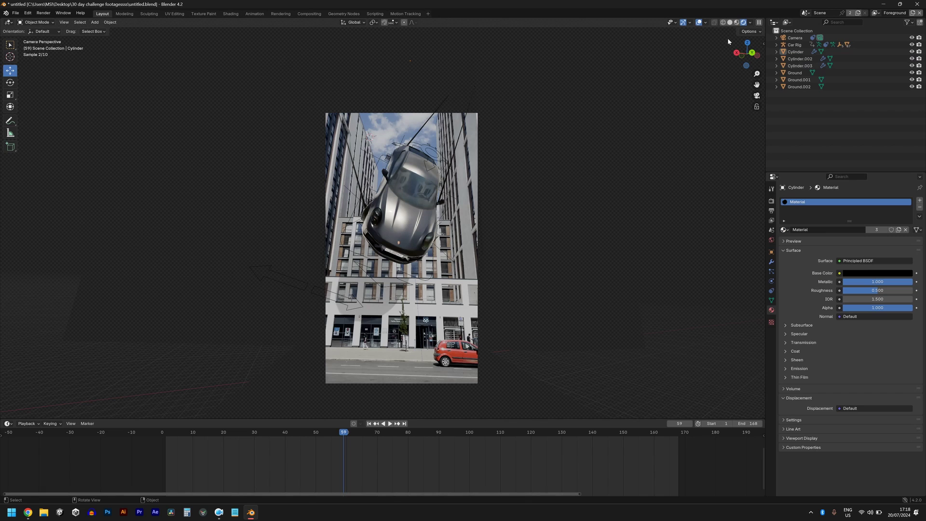
Play the animation, switch to Solid shading, and hide Ground.002, Ground and Ground.001
key(space)
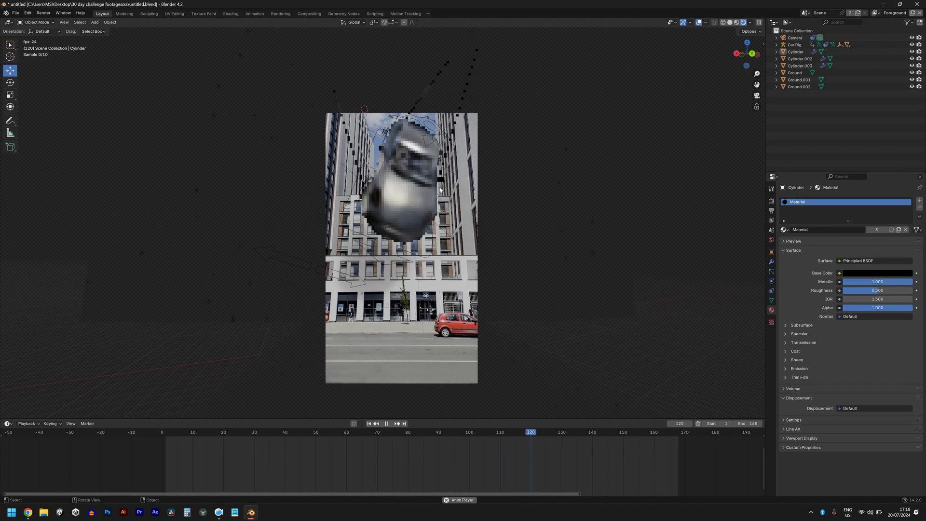
click(730, 22)
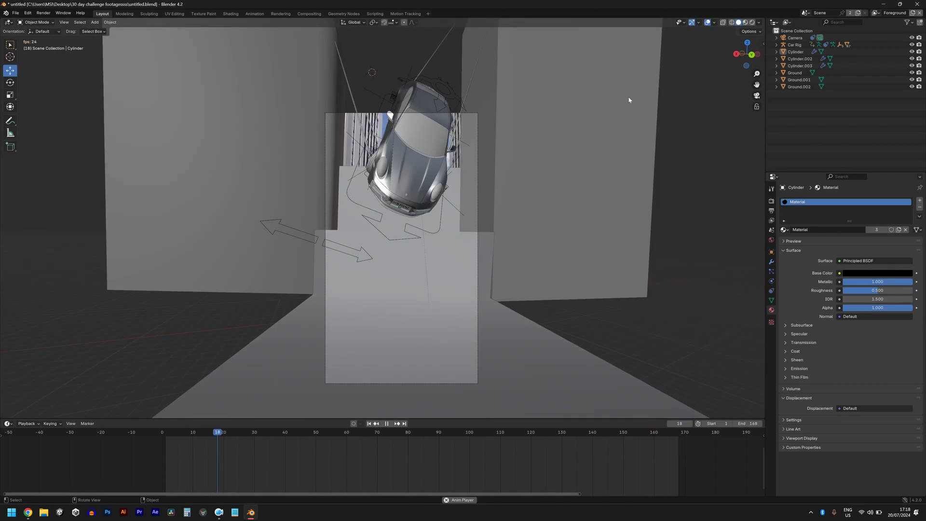
click(520, 168)
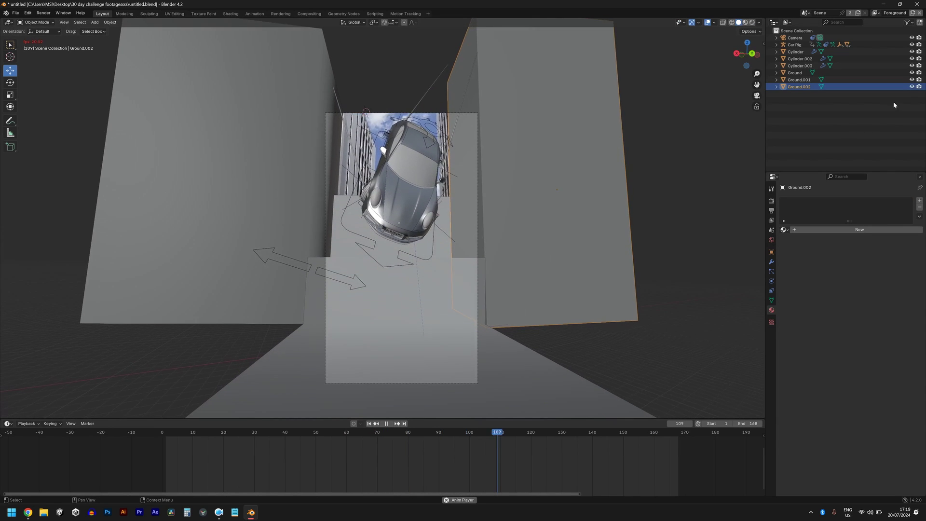
key(h)
click(382, 273)
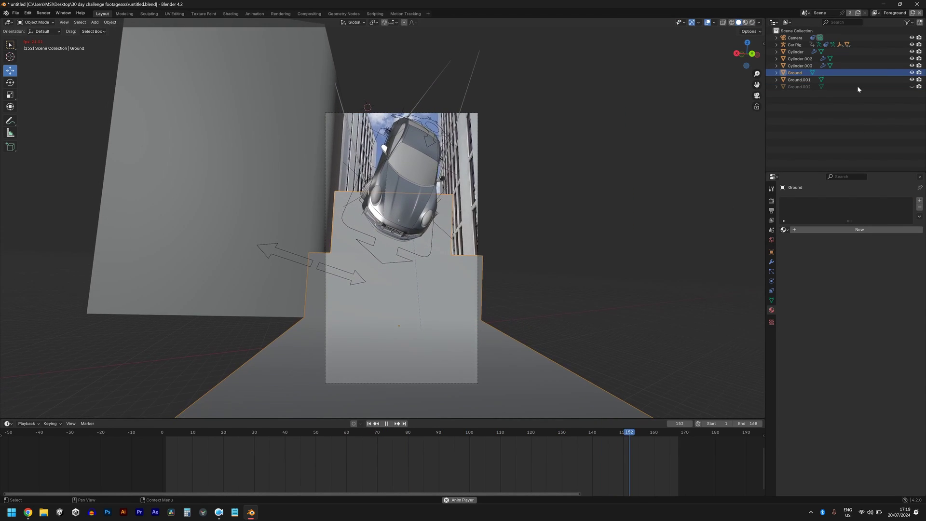
click(911, 73)
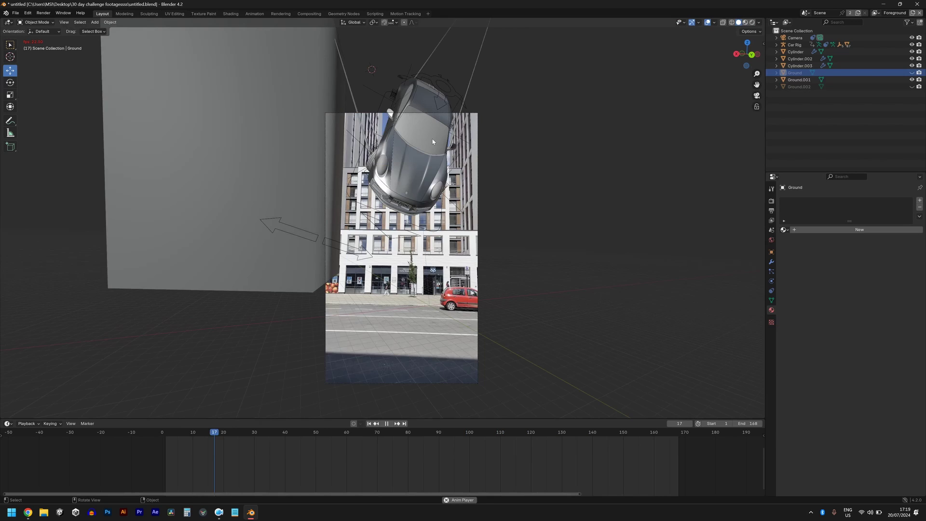
click(233, 175)
key(h)
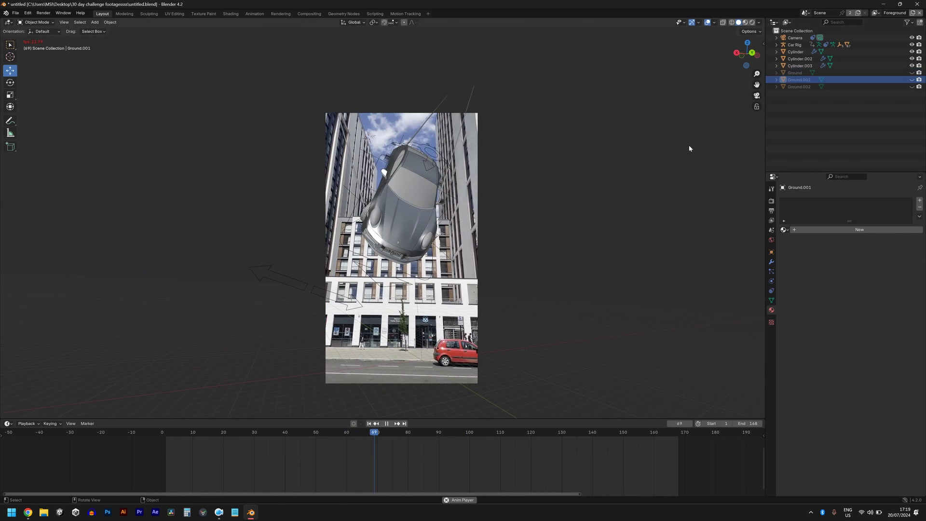